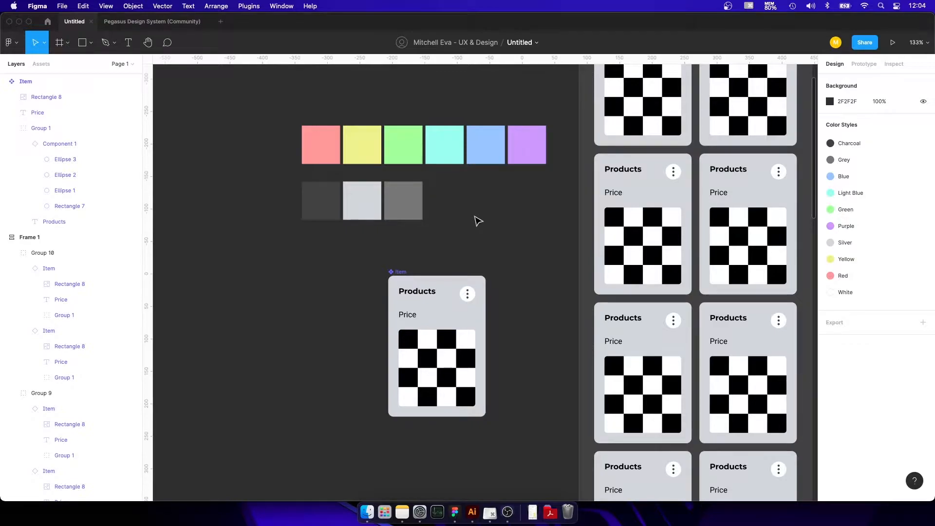
Inspect the main Item component's nested layers and its auto layout settings.
scroll(435, 302, up, 10)
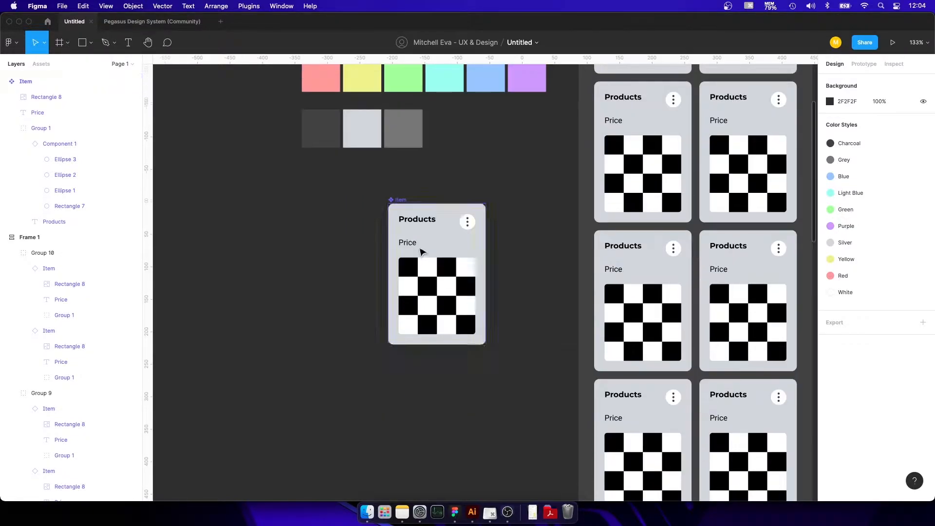
scroll(497, 230, down, 2)
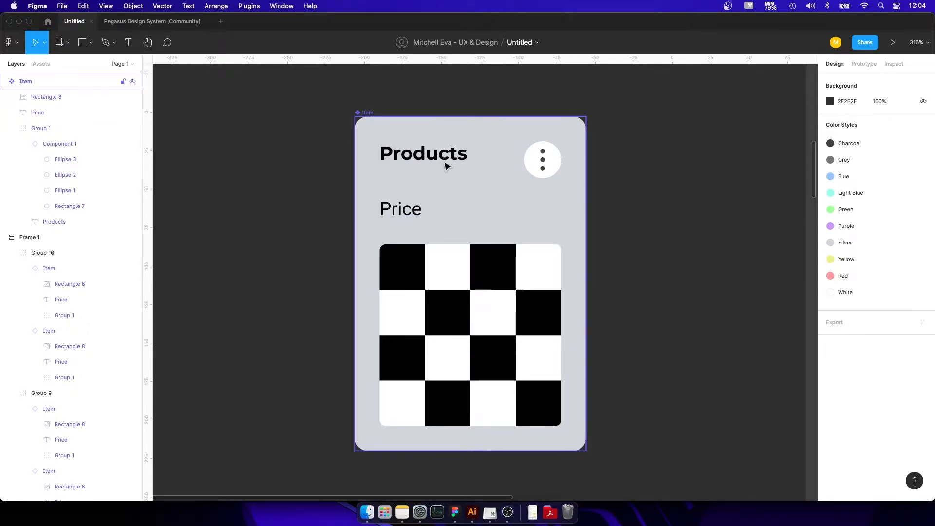
click(445, 162)
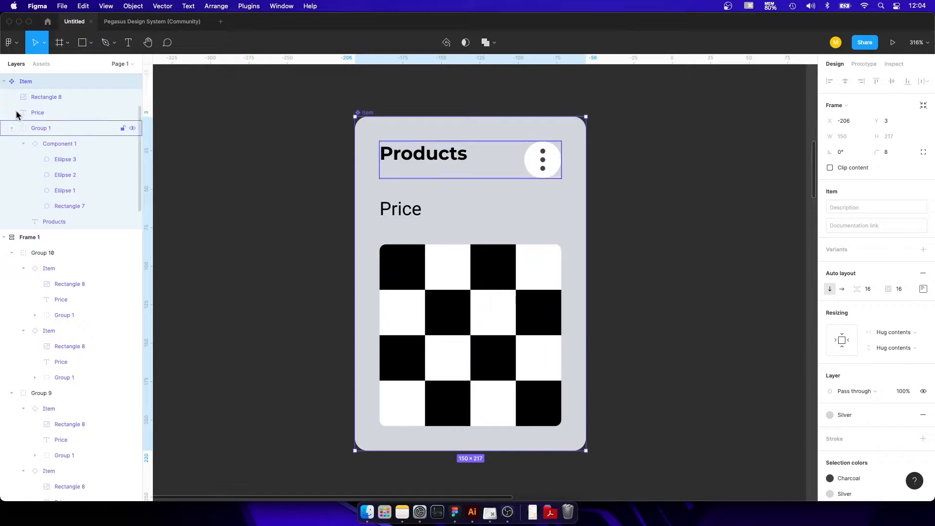
scroll(467, 250, down, 3)
scroll(467, 251, down, 5)
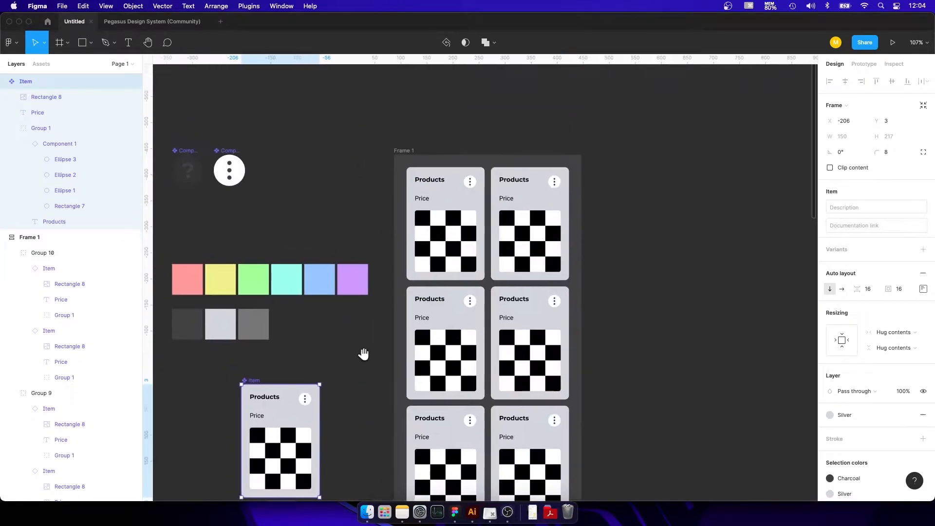
Examine how the product cards in Frame 1 are grouped into rows of two and check the frame's auto layout direction.
click(467, 219)
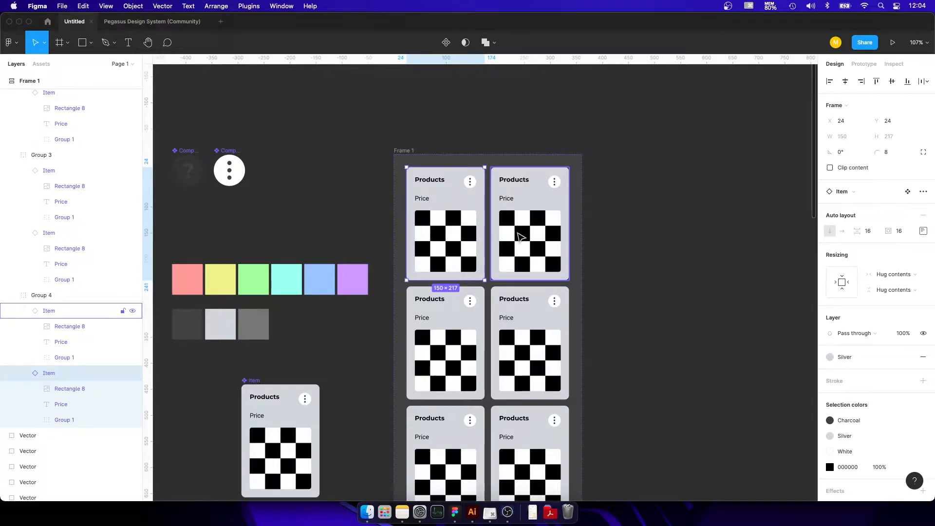
shift+click(522, 237)
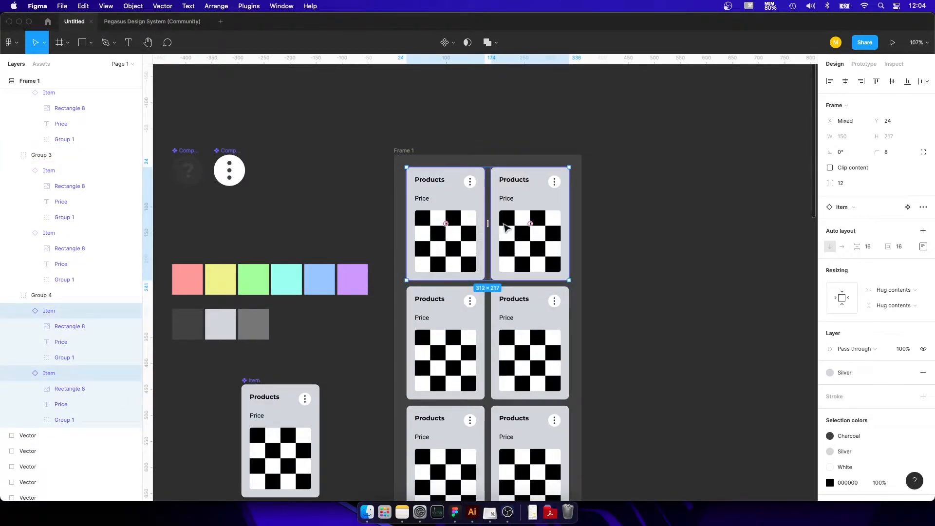
click(479, 330)
click(464, 208)
scroll(453, 297, down, 2)
scroll(454, 306, down, 2)
click(463, 248)
click(461, 312)
scroll(448, 296, down, 3)
click(448, 370)
scroll(448, 340, down, 5)
scroll(457, 304, up, 10)
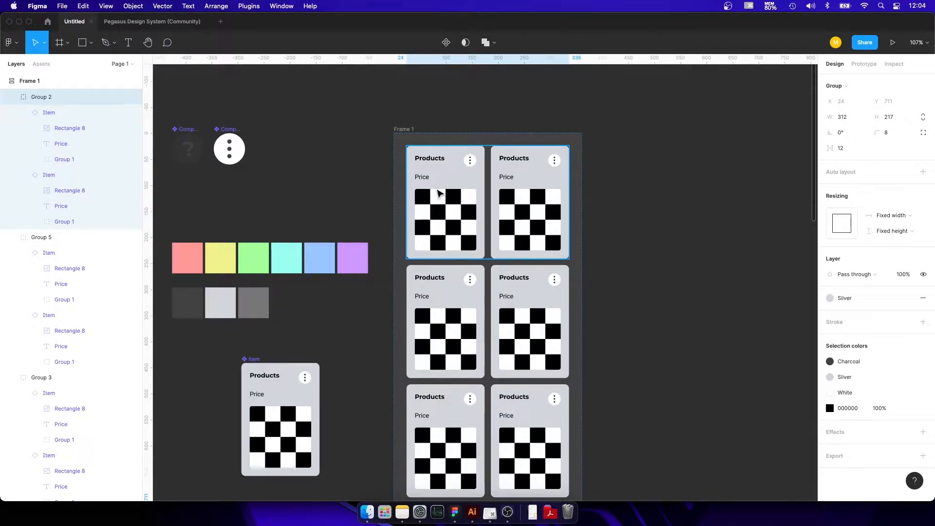
click(658, 208)
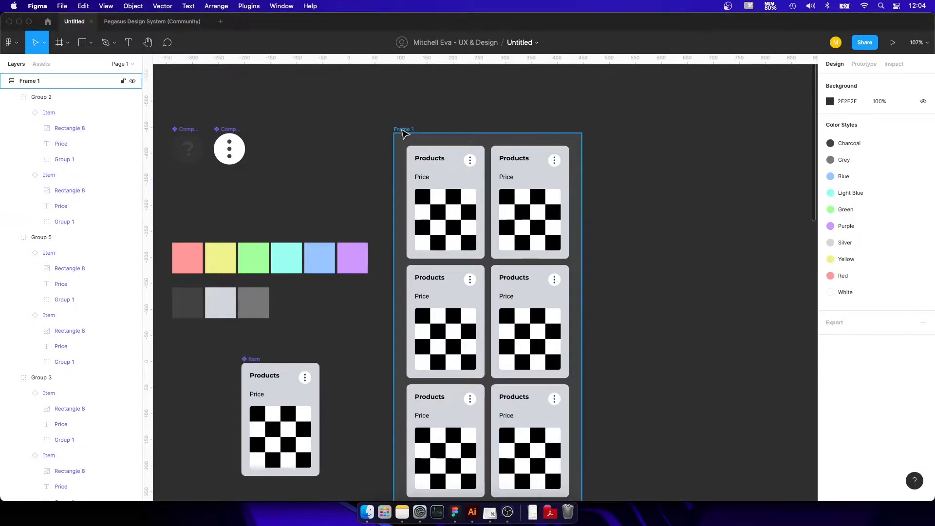
click(404, 130)
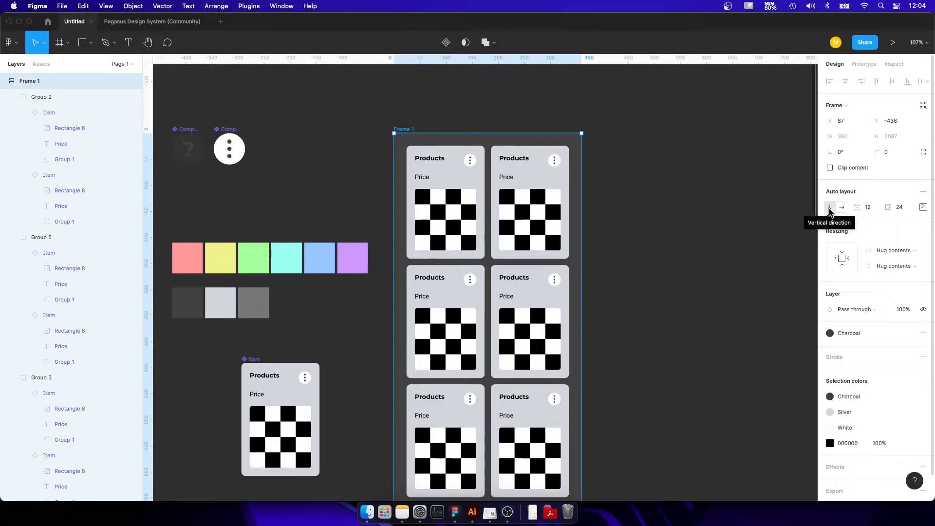
Ungroup the topmost card pair in Frame 1 and the pair following it so their cards stack separately.
click(532, 206)
drag(533, 206, 531, 434)
scroll(538, 250, down, 5)
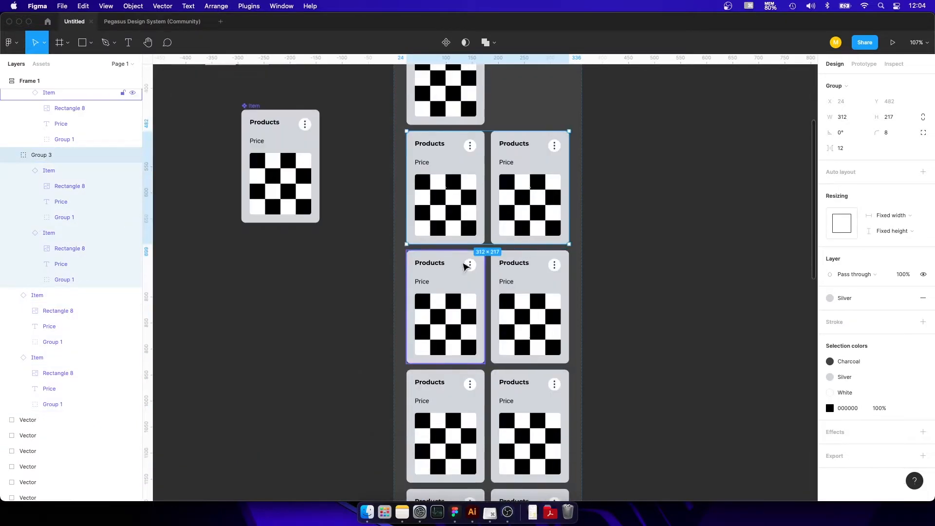
key(super+shift+g)
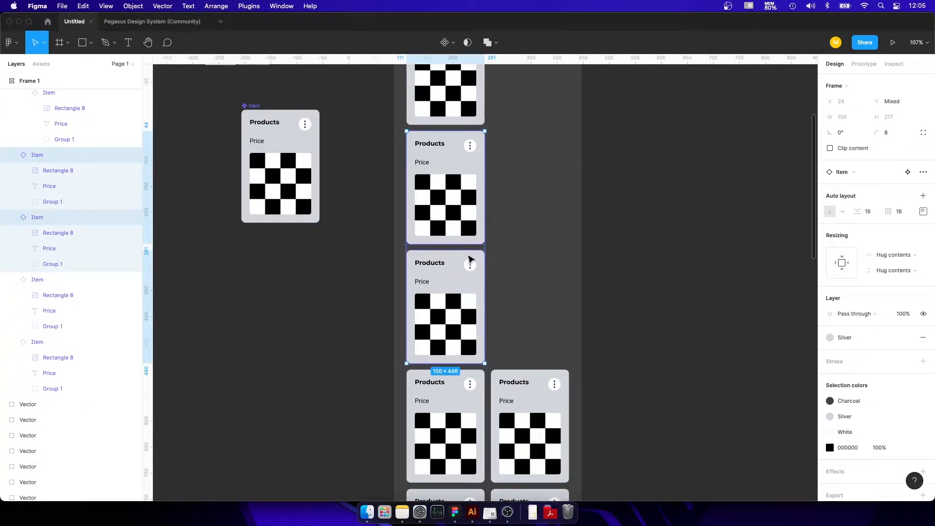
Group the third and fourth stacked cards together and place one beside the other as a row.
key(super+g)
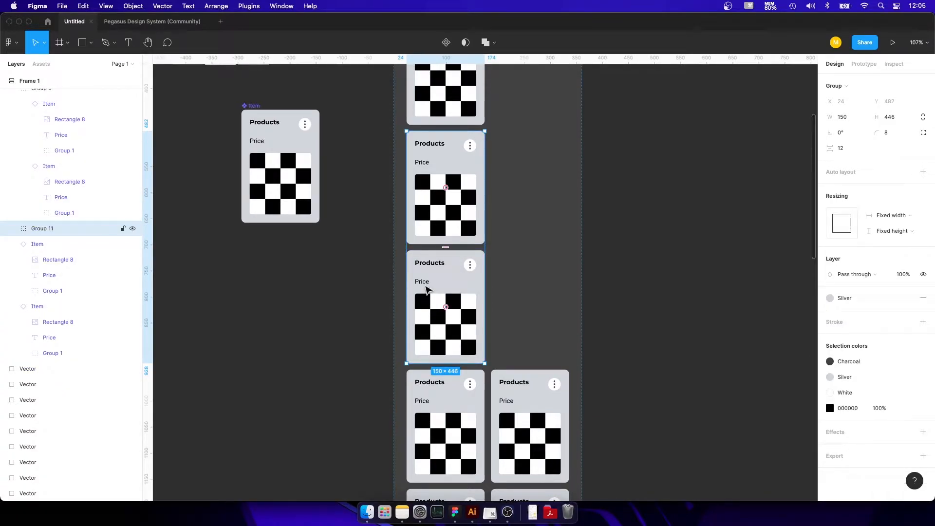
double_click(426, 290)
drag(438, 285, 528, 185)
Group the top two stacked cards in Frame 1 and arrange them side by side as a row.
scroll(487, 229, up, 5)
scroll(452, 285, up, 5)
drag(448, 343, 512, 227)
shift+click(465, 258)
key(super+g)
double_click(433, 356)
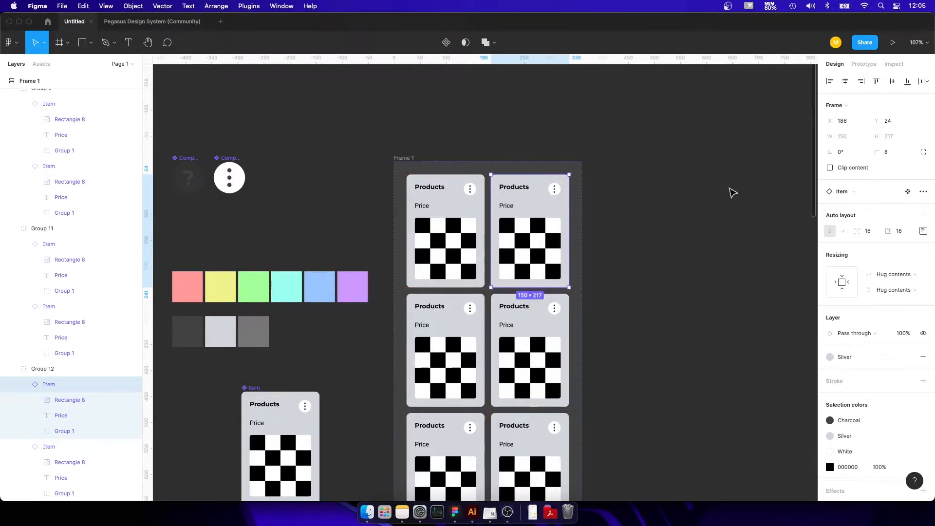
click(632, 198)
Override the fill of the first card in Frame 1's top row with the Purple color style.
scroll(634, 198, down, 5)
scroll(493, 224, down, 3)
scroll(482, 217, up, 5)
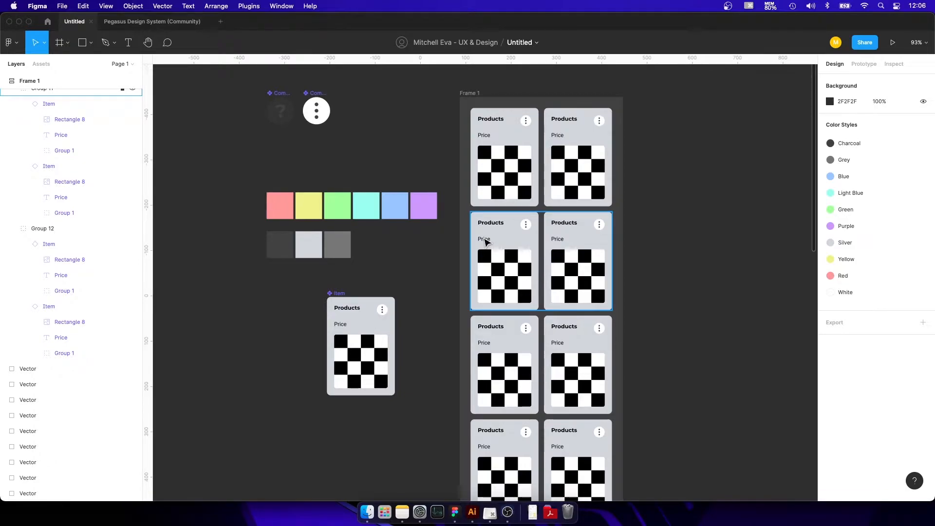
scroll(507, 235, up, 5)
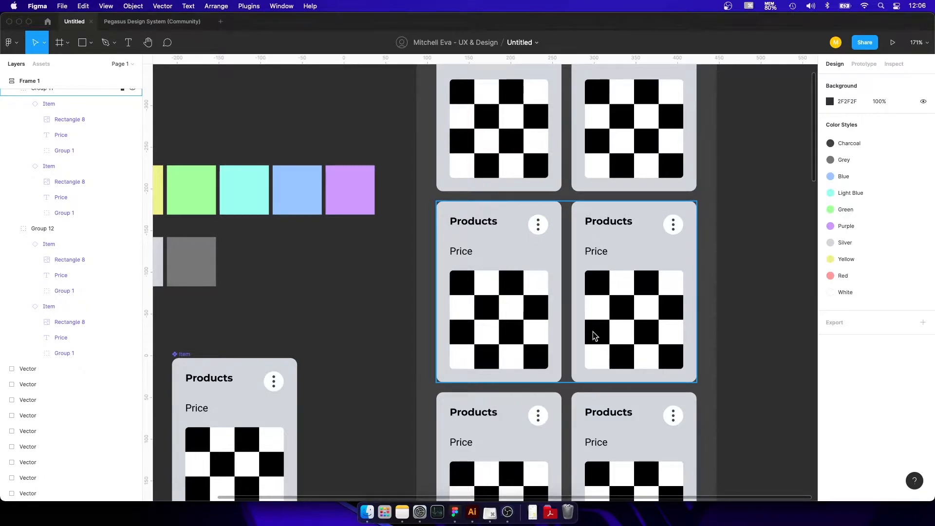
scroll(468, 266, up, 3)
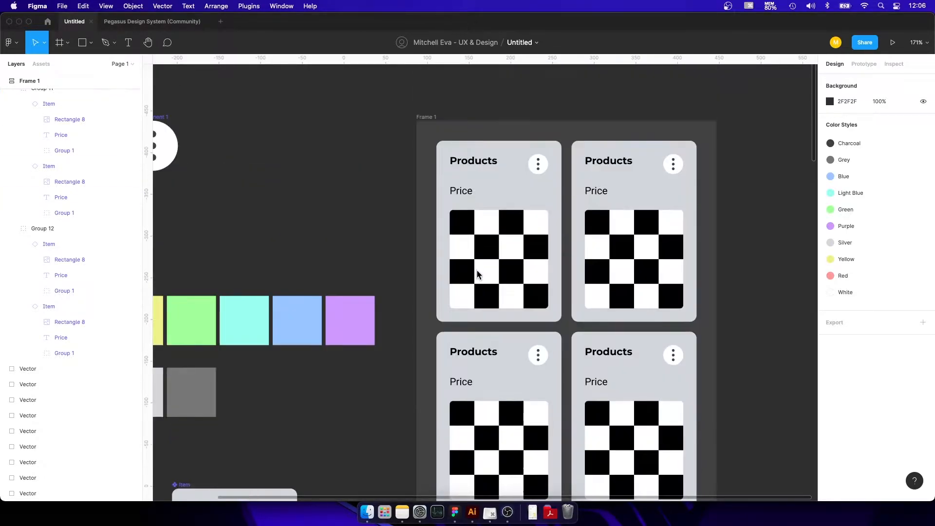
click(530, 178)
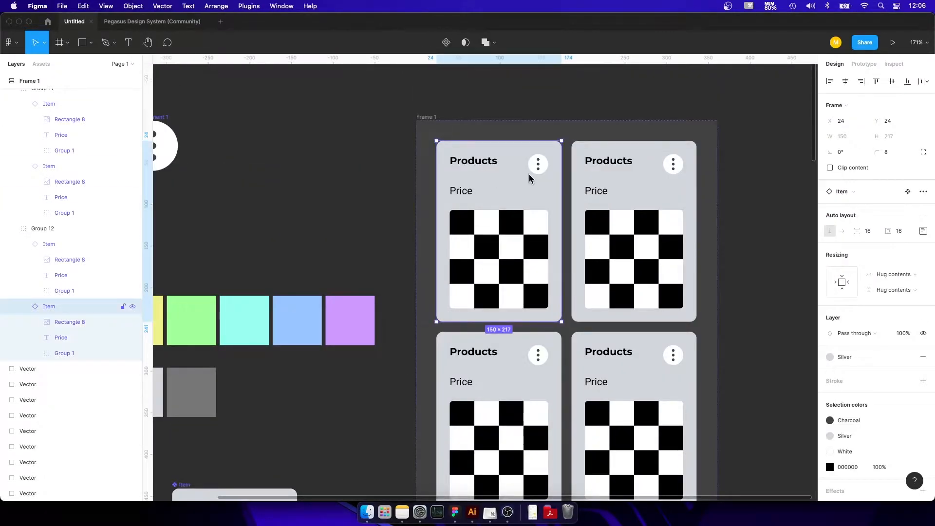
click(848, 357)
click(855, 439)
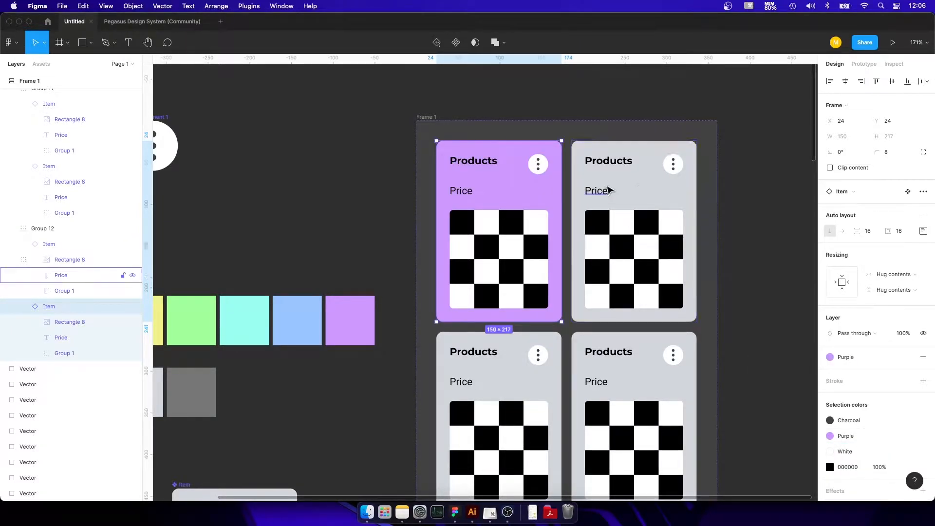
Replace the Price text on the second card of the top row with USD 9000.
click(605, 189)
double_click(605, 190)
double_click(599, 186)
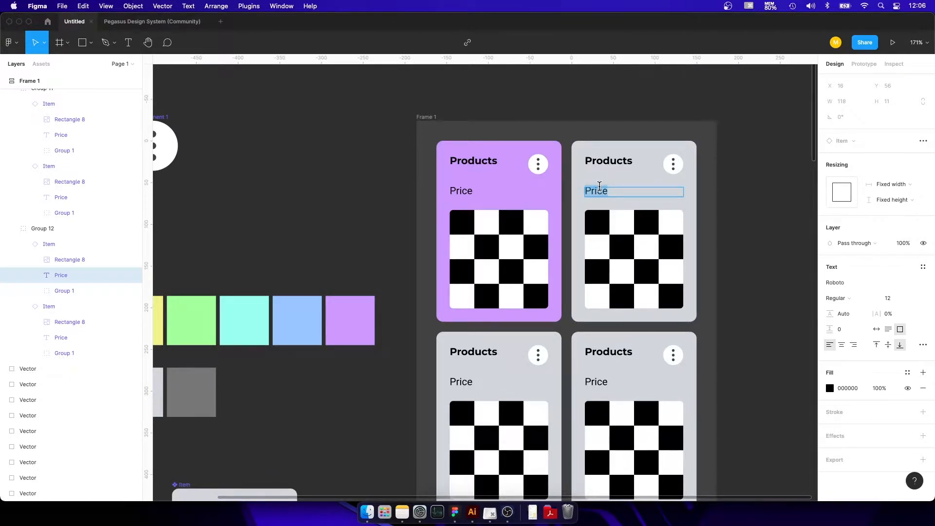
text(USD 9000)
Center-align the USD 9000 text within its text box.
key(super+a)
click(854, 345)
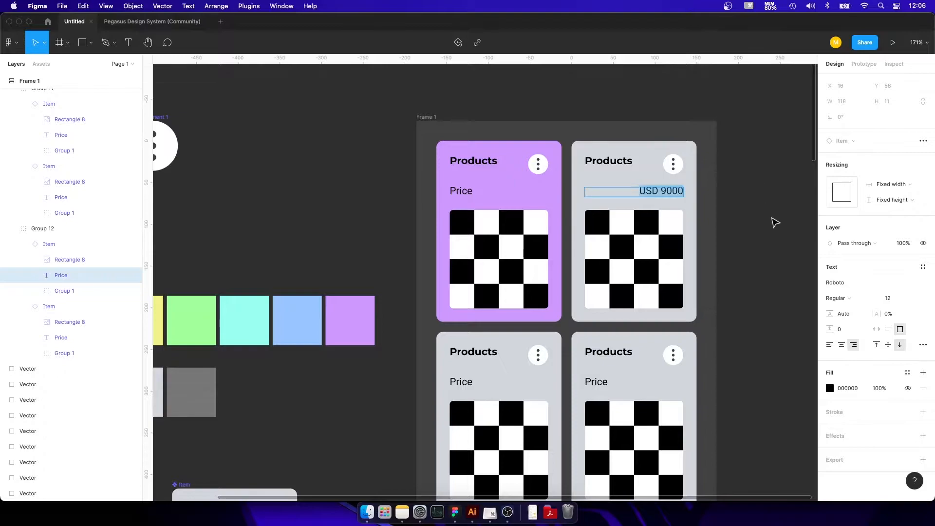
click(842, 345)
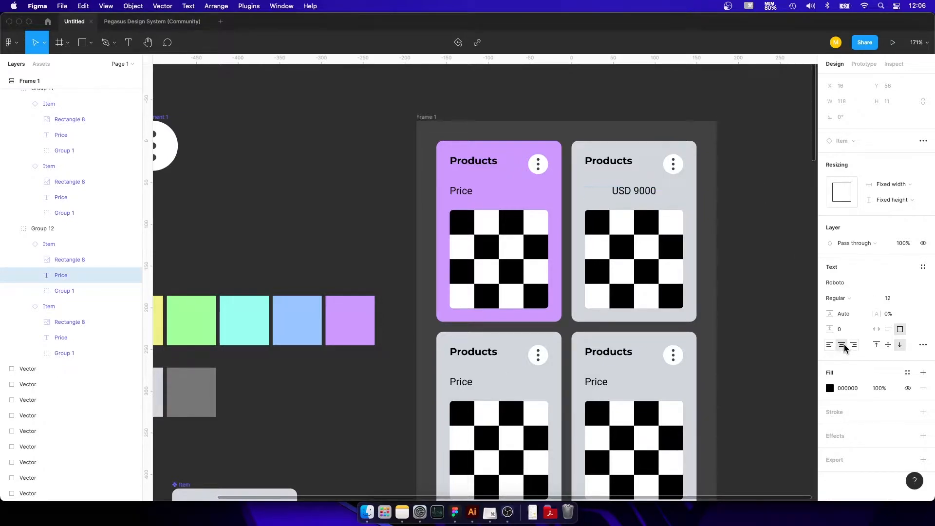
click(759, 163)
Change the font of the USD 9000 text to Rock Salt.
scroll(634, 227, down, 3)
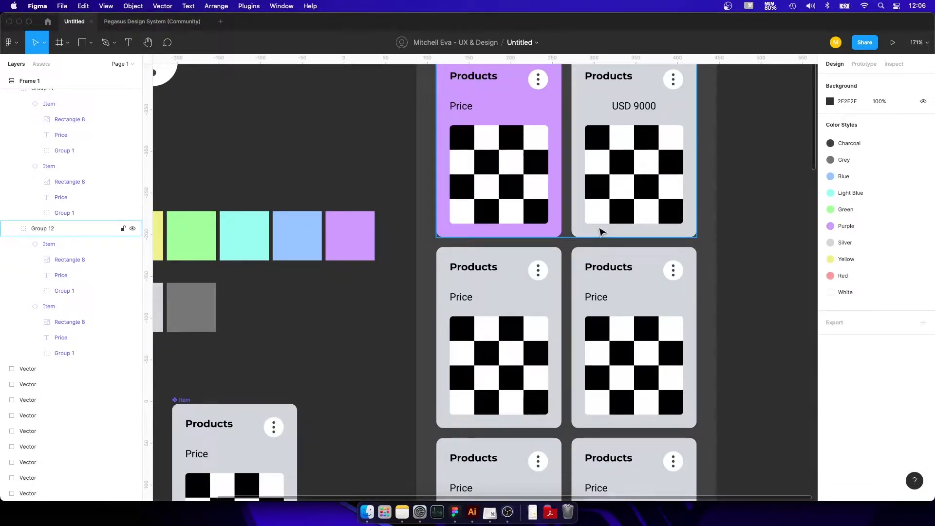
scroll(613, 197, up, 4)
double_click(619, 230)
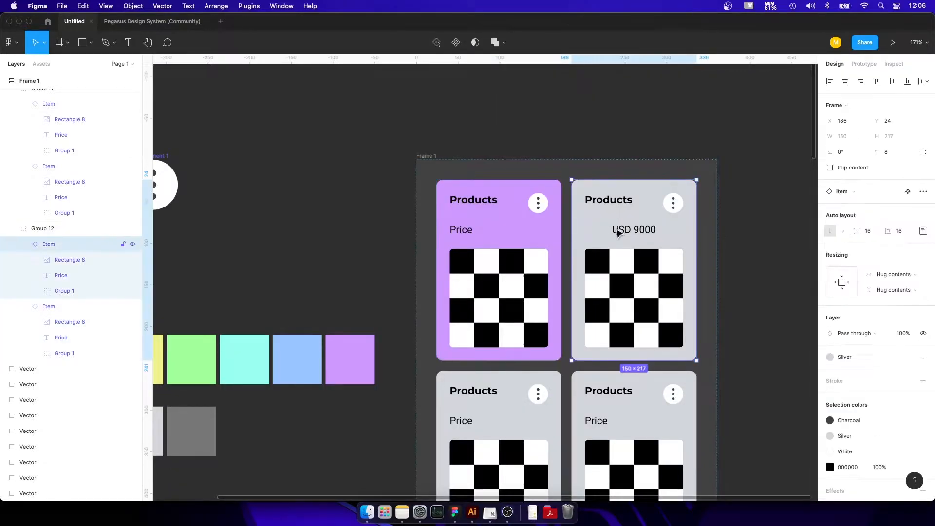
click(622, 233)
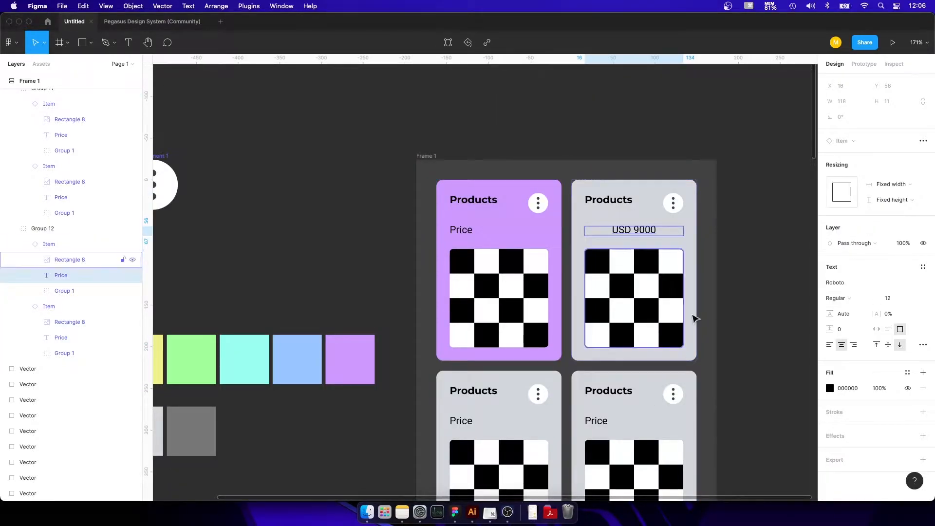
click(922, 288)
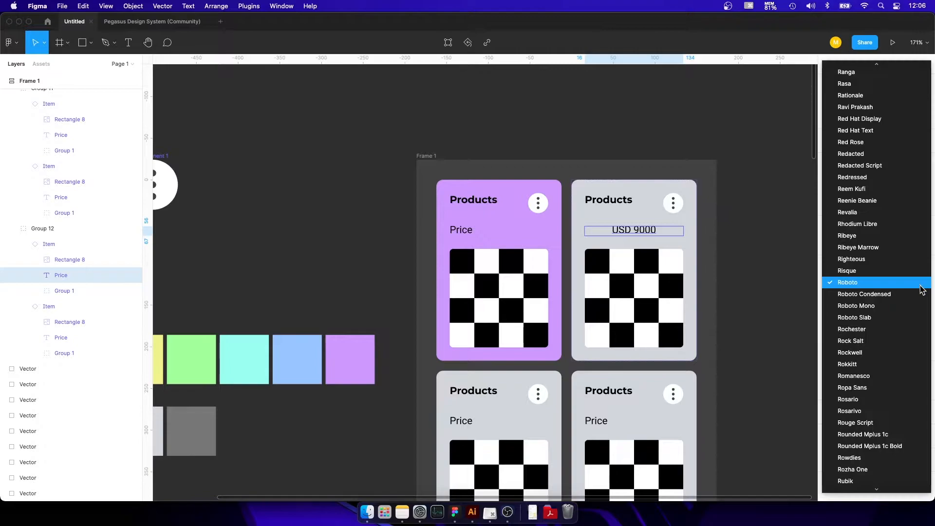
click(891, 340)
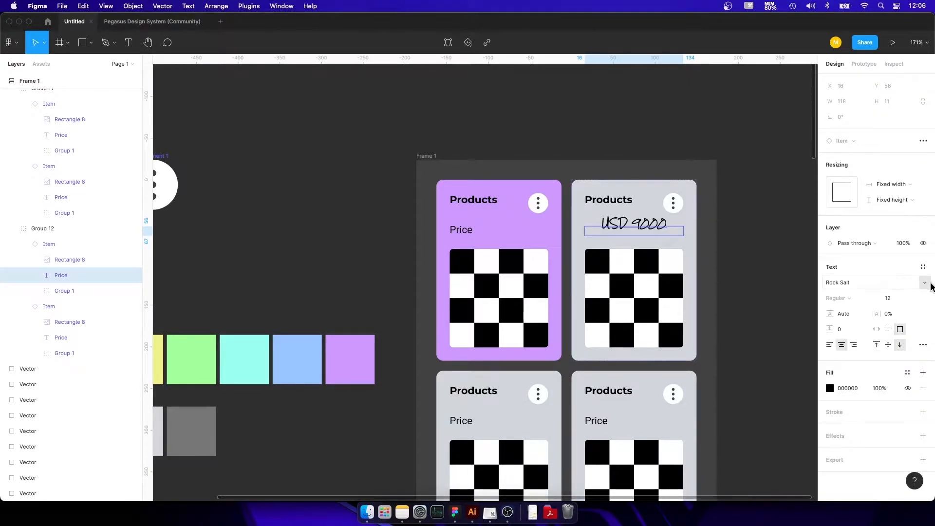
Set the font of the USD 9000 text to Montserrat.
click(922, 287)
scroll(895, 288, up, 5)
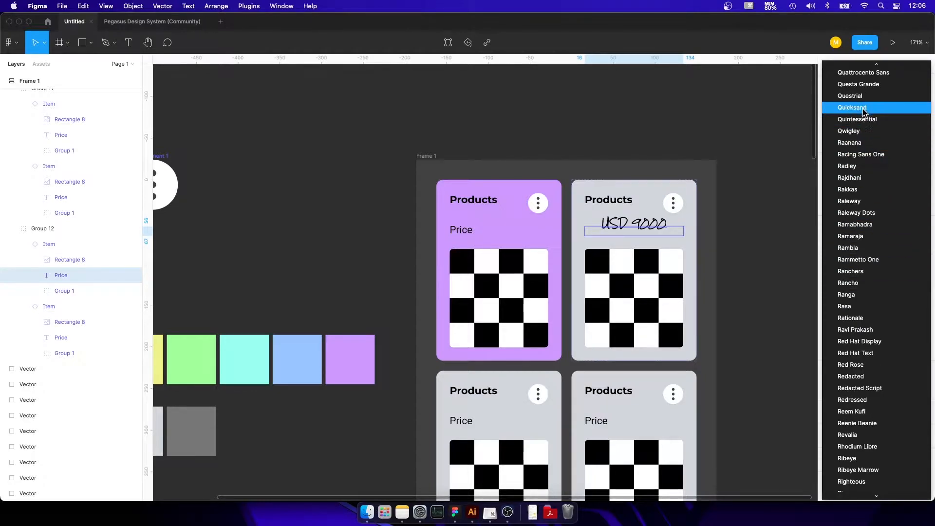
click(933, 350)
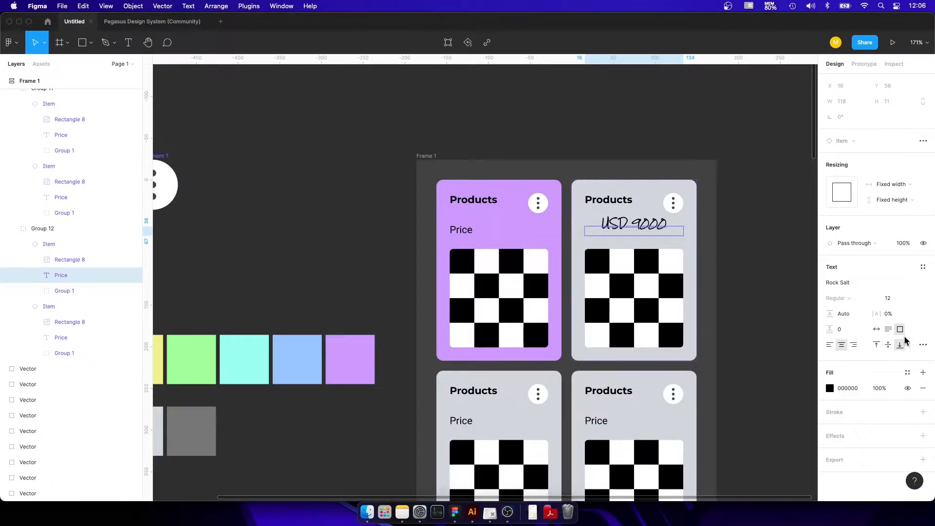
click(857, 283)
text(Montserrat)
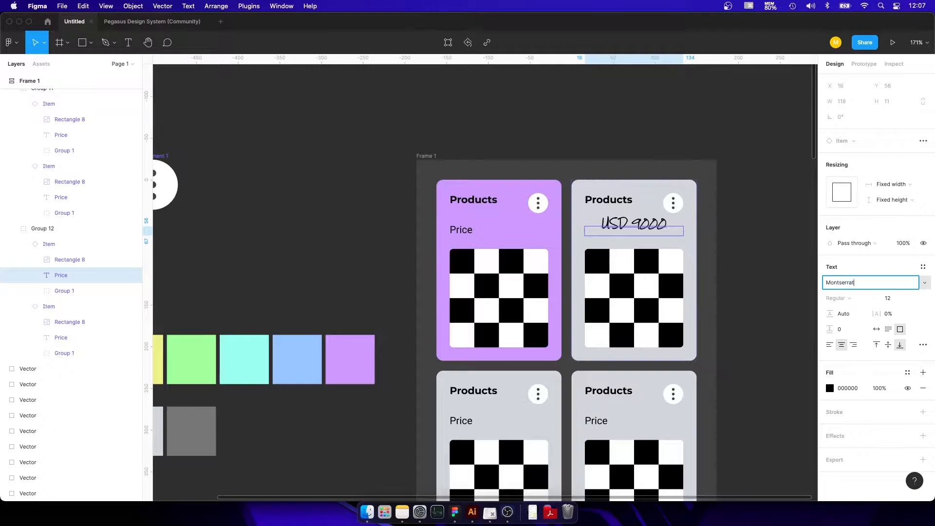
key(Return)
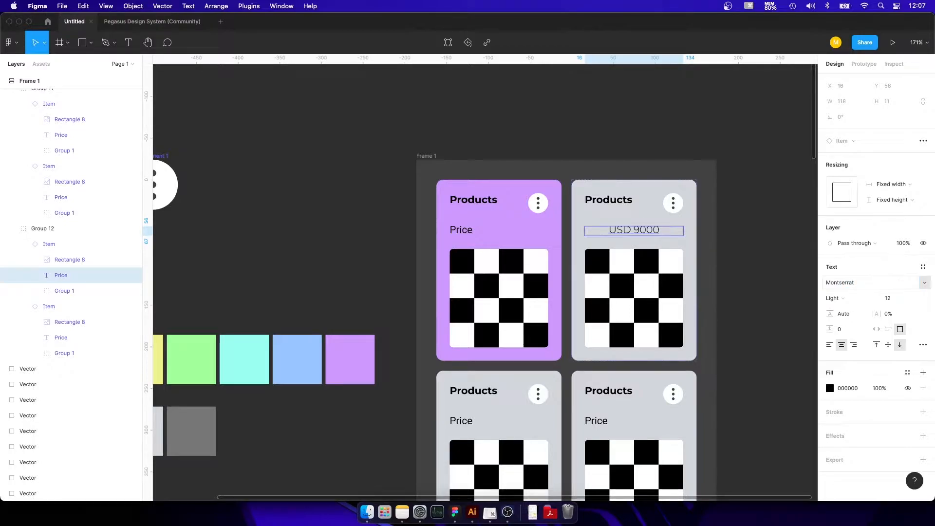
Set the font weight of the USD 9000 text to Bold.
click(858, 299)
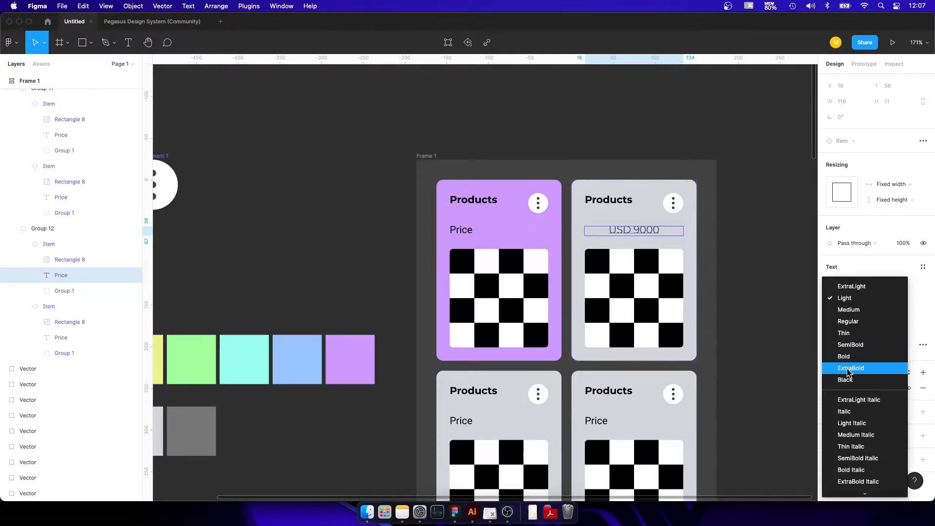
click(850, 357)
click(753, 218)
Set the font weight of the USD 9000 text to Regular.
scroll(756, 199, down, 3)
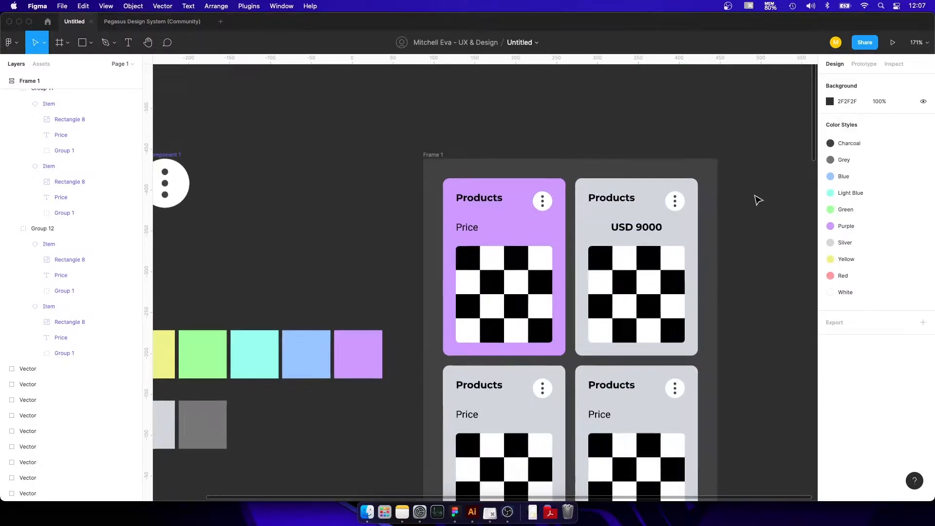
click(653, 222)
double_click(653, 222)
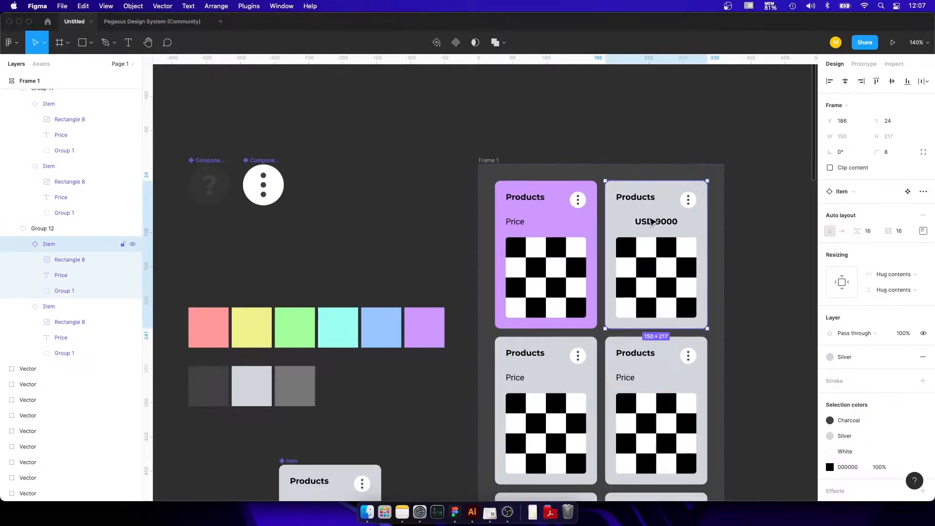
double_click(650, 220)
click(869, 298)
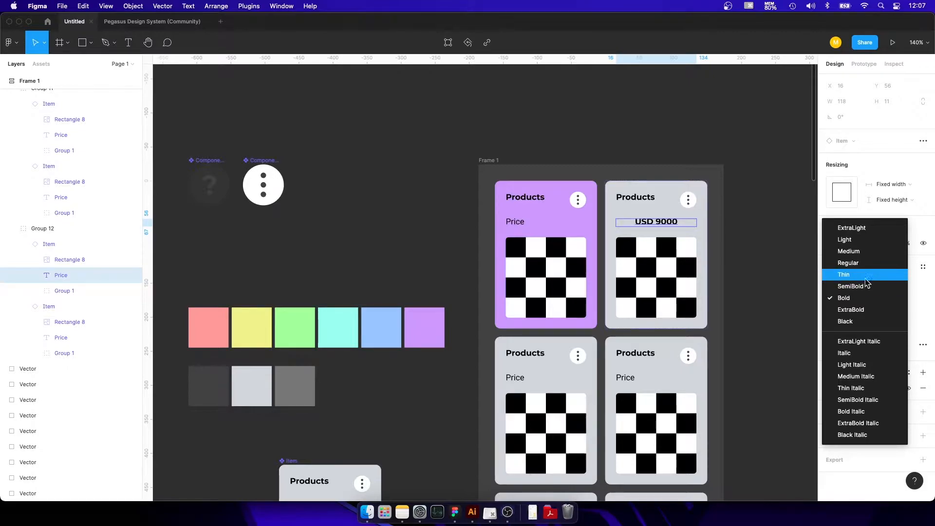
click(862, 262)
click(753, 218)
scroll(688, 211, down, 2)
scroll(688, 211, right, 3)
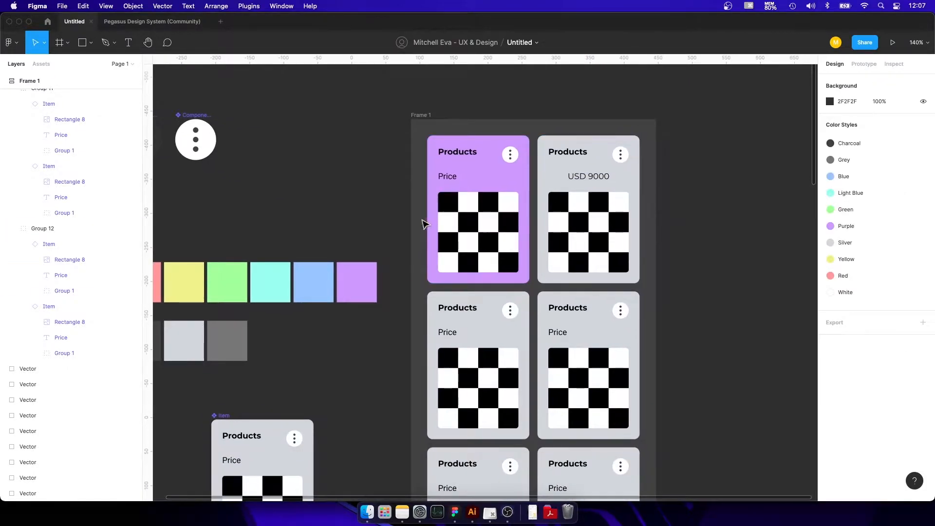
Examine the text settings of the USD 9000 price on the first row's second product card.
scroll(500, 180, up, 2)
click(599, 141)
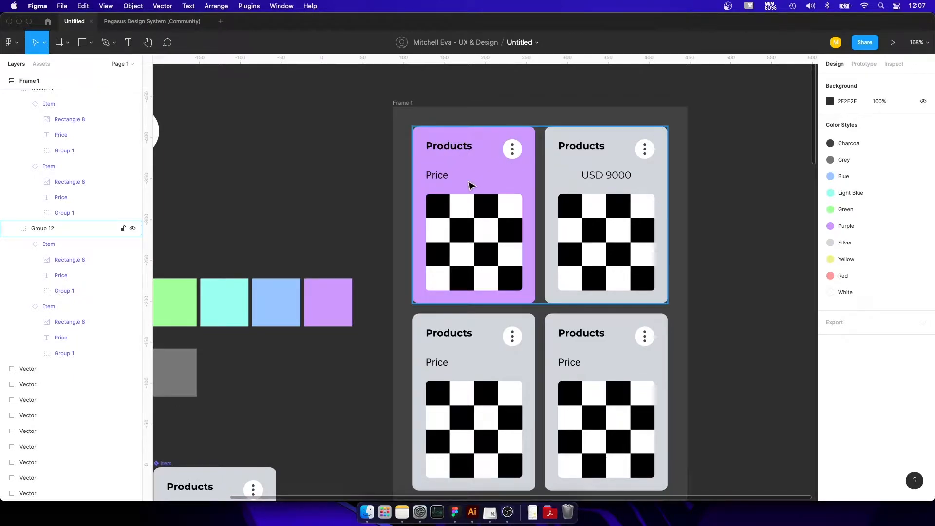
double_click(609, 179)
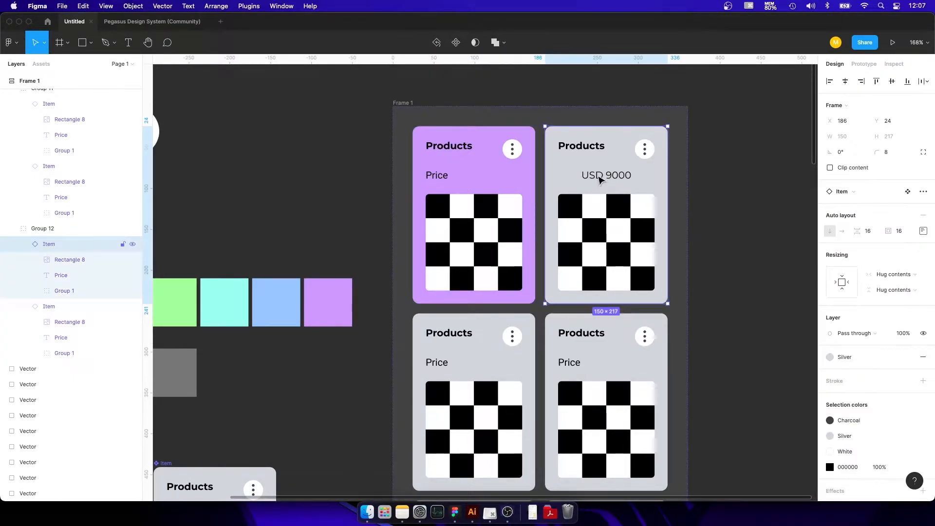
double_click(600, 179)
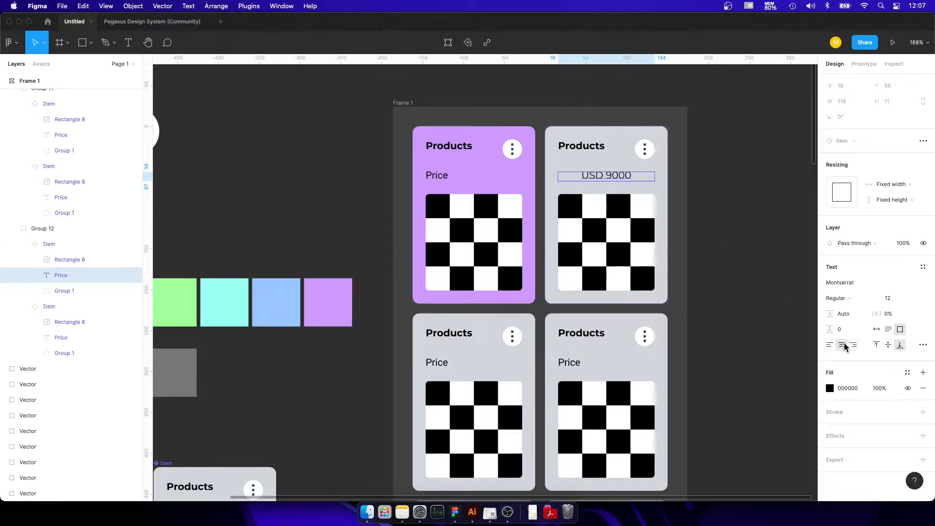
click(730, 183)
Select the three-dot icon instance nested in the second row's first product card.
scroll(633, 191, down, 3)
double_click(514, 197)
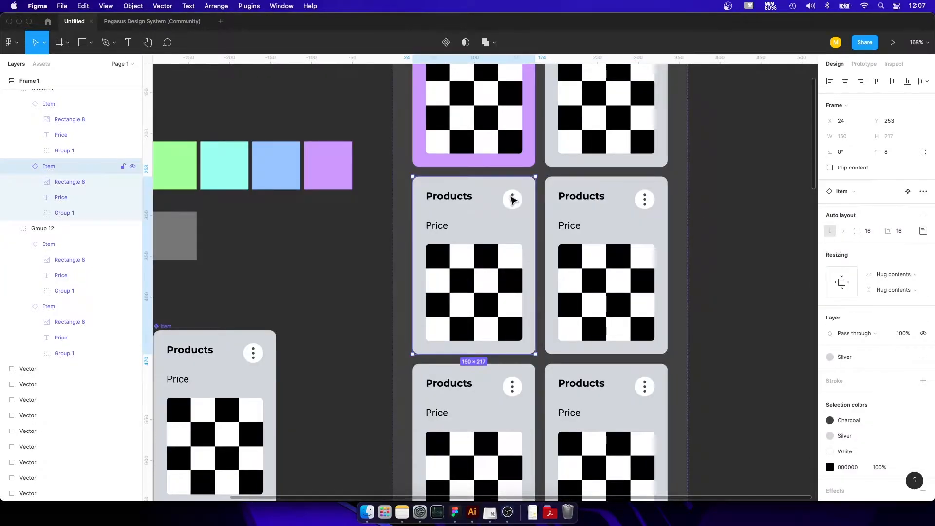
double_click(509, 197)
double_click(513, 200)
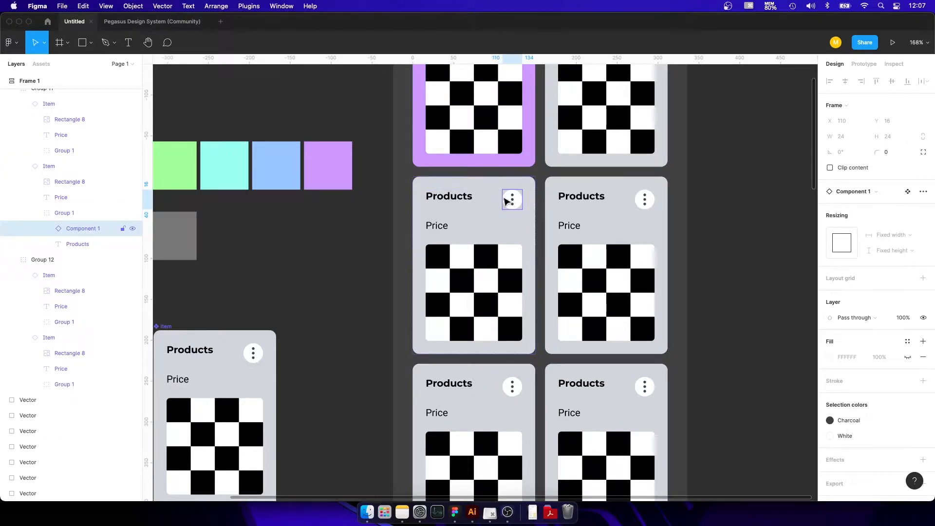
Examine the main components Component 1 and Component 2, the three-dot and question mark icons.
scroll(509, 200, left, 8)
scroll(693, 233, down, 6)
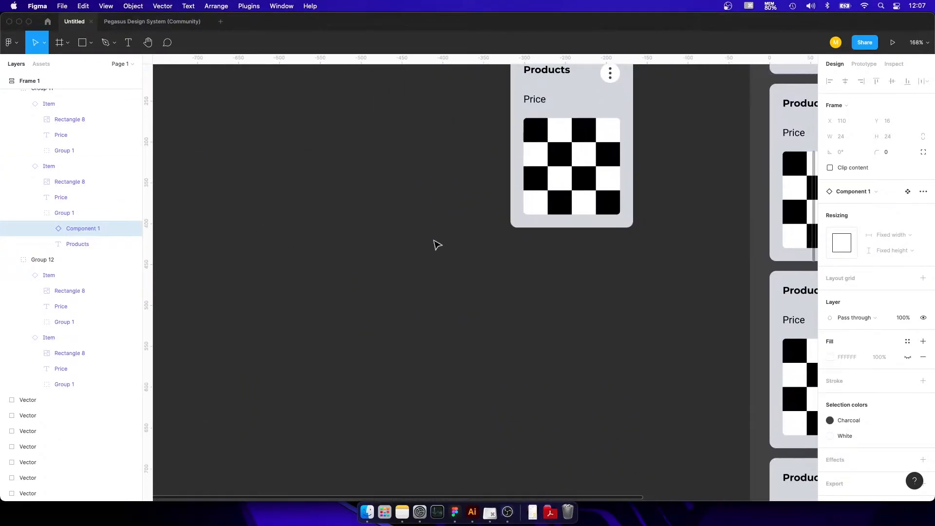
scroll(444, 244, down, 5)
scroll(475, 220, up, 2)
scroll(485, 208, up, 8)
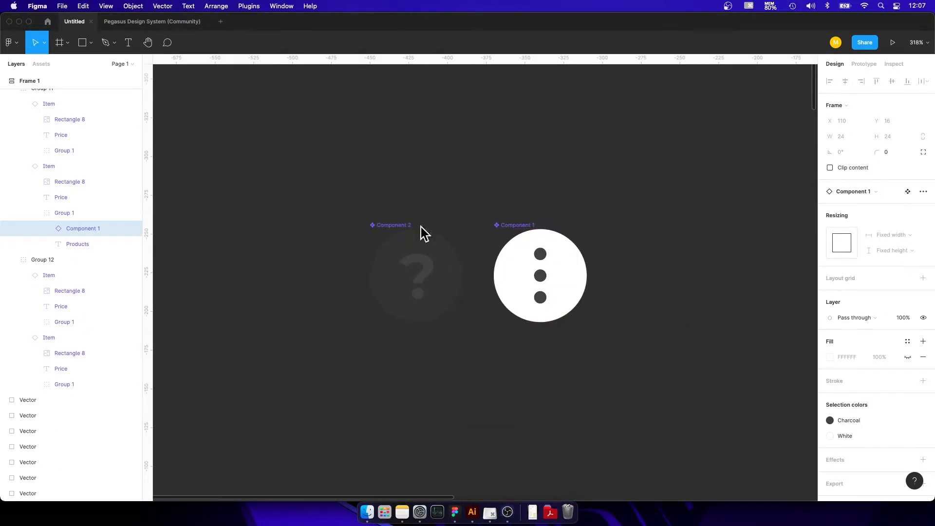
click(512, 226)
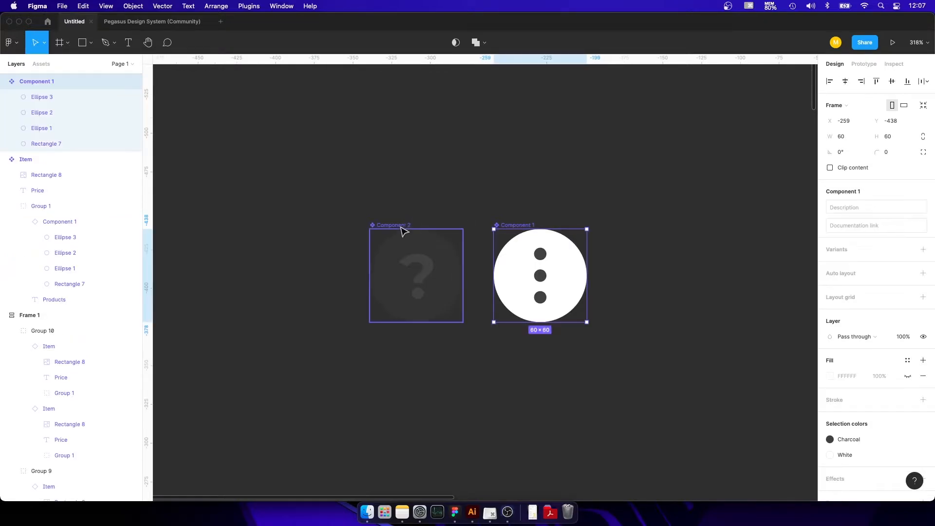
shift+click(397, 227)
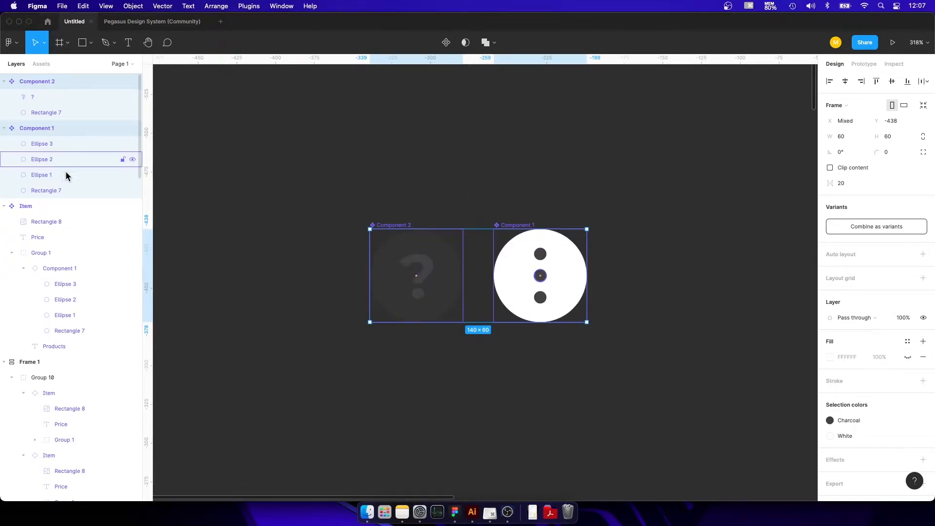
click(541, 151)
Swap the three-dot icon instance on the second row's first product card for Component 2.
scroll(540, 172, down, 10)
scroll(710, 217, right, 3)
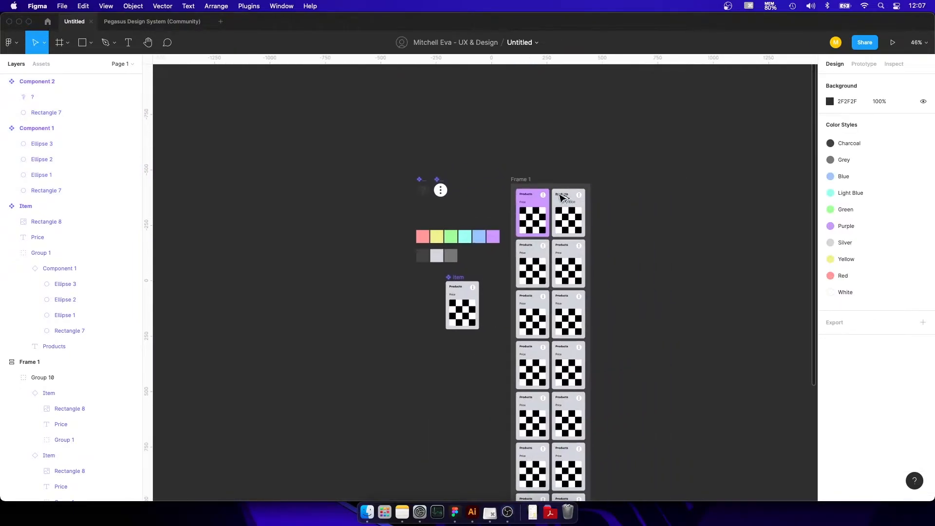
scroll(560, 196, up, 10)
scroll(538, 237, down, 7)
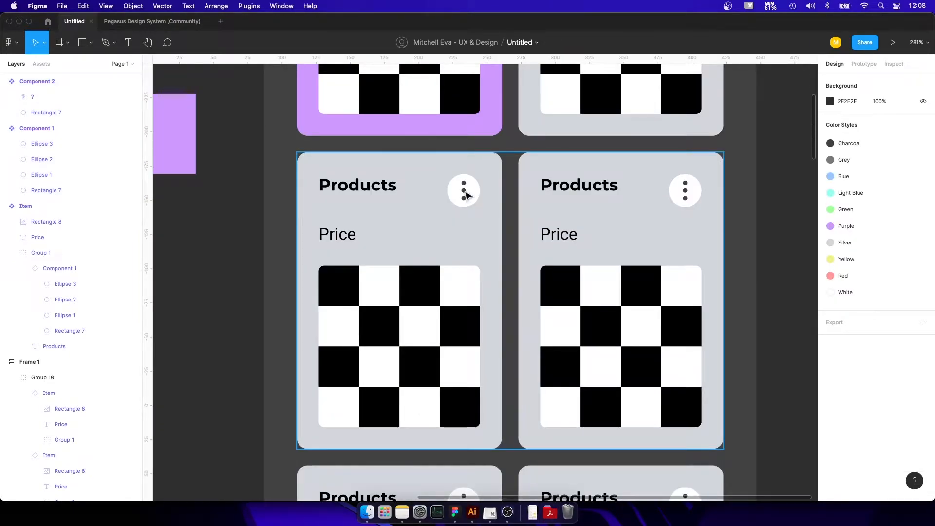
double_click(465, 194)
double_click(468, 192)
double_click(474, 193)
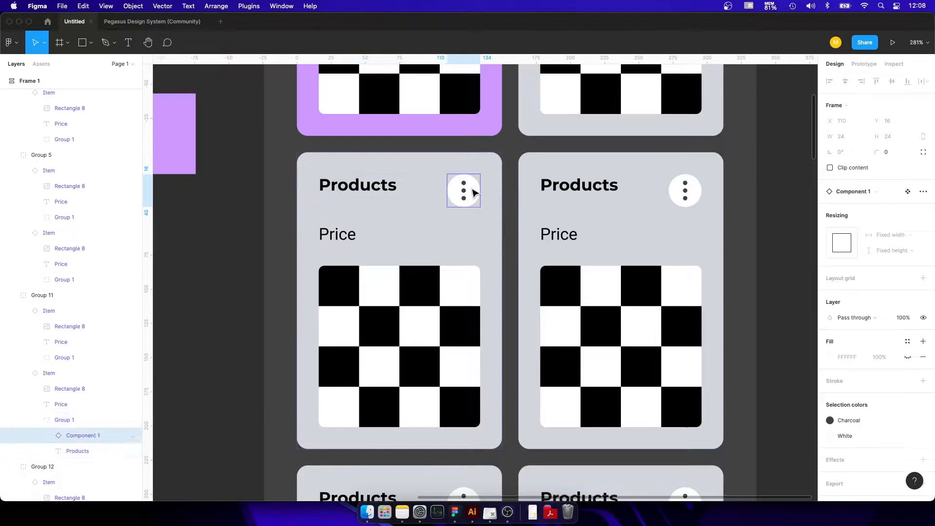
click(867, 195)
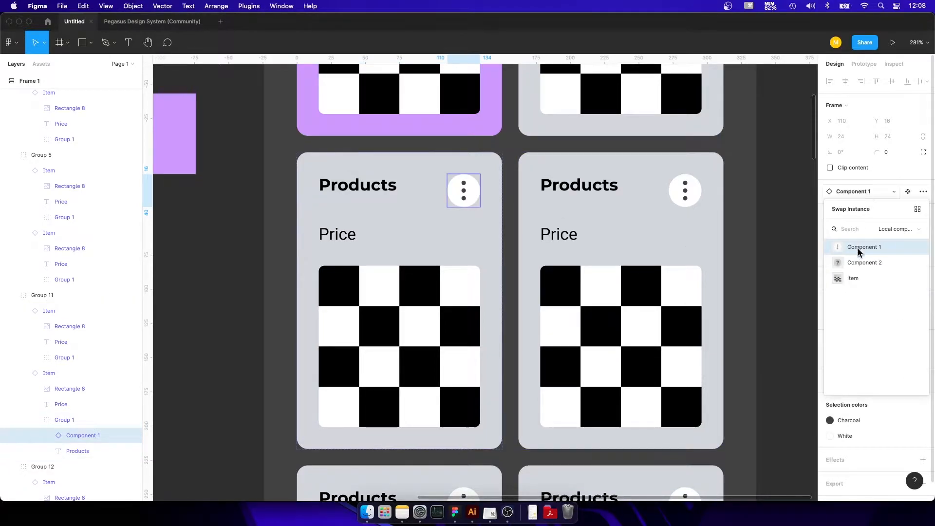
click(858, 260)
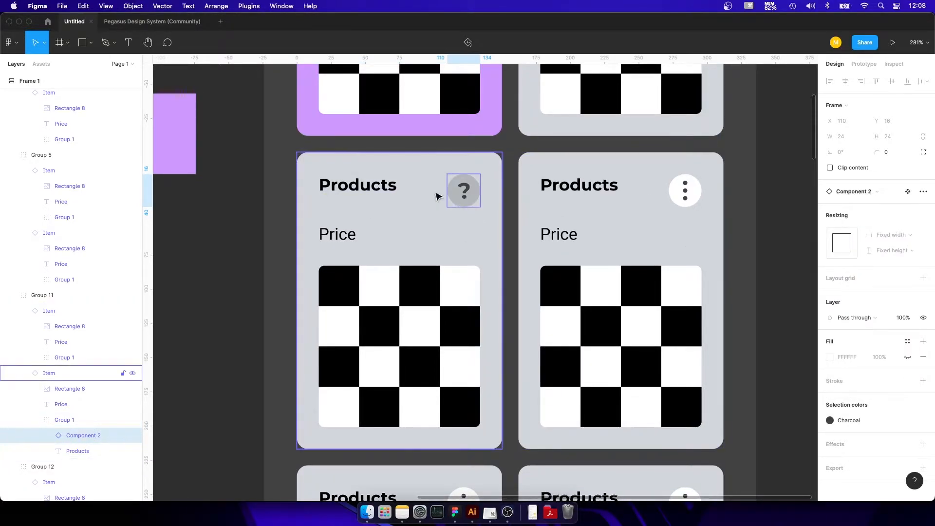
scroll(689, 214, down, 5)
click(794, 248)
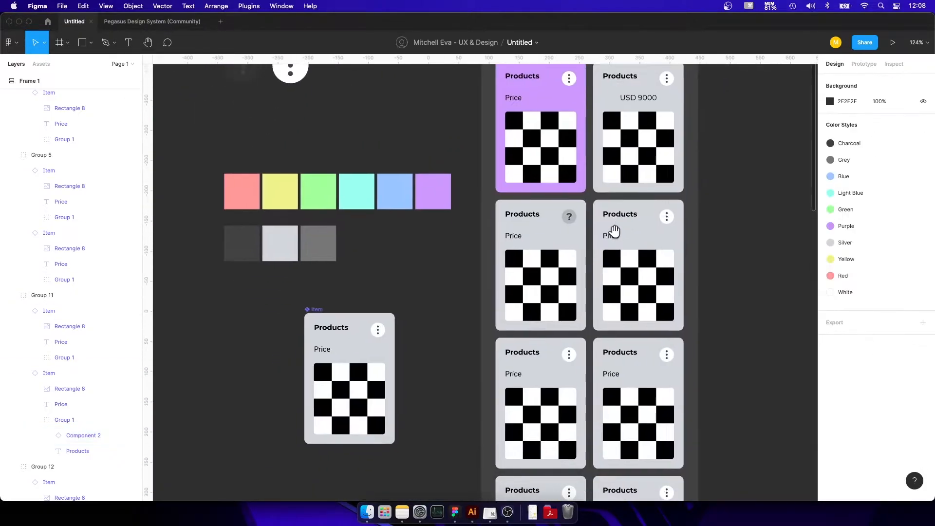
Replace the checkered image fill on the second row's second product card with 0c2v5g1bskt61.jpg from the Desktop folder.
scroll(630, 236, up, 3)
click(609, 239)
click(607, 239)
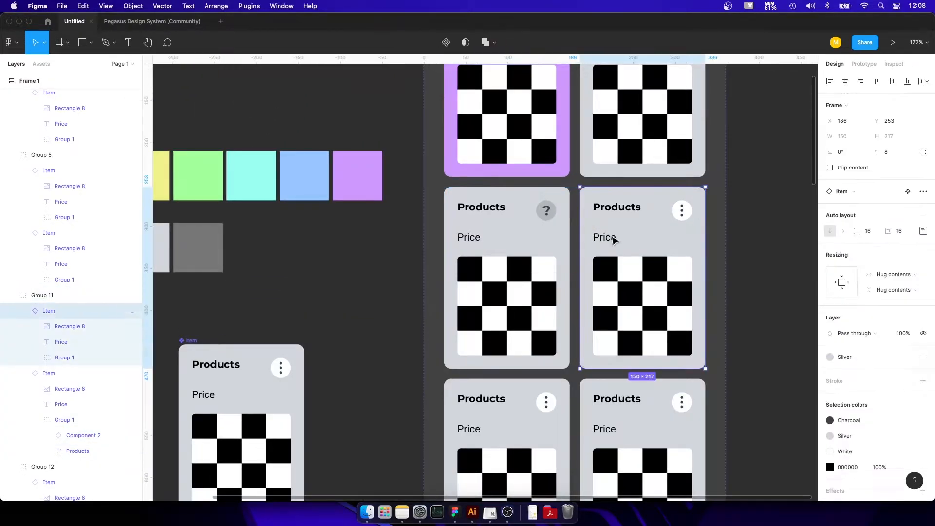
double_click(613, 316)
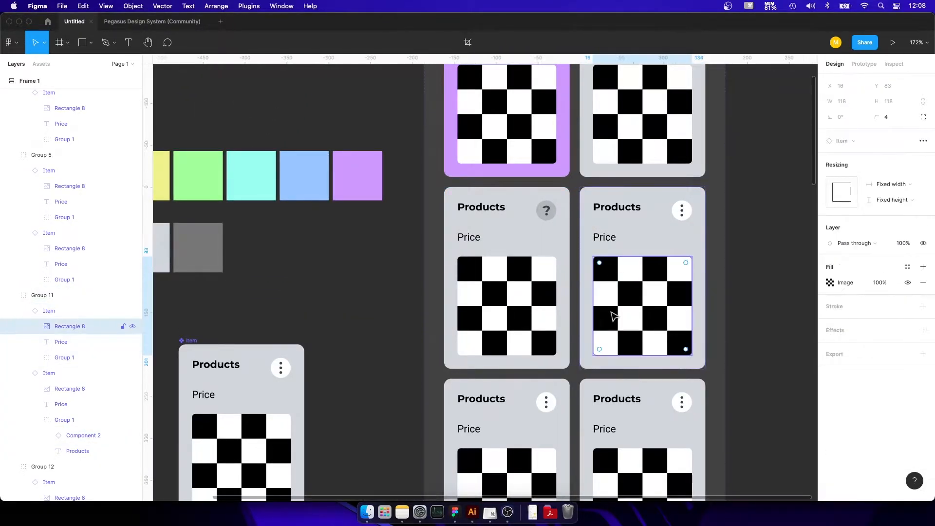
click(847, 284)
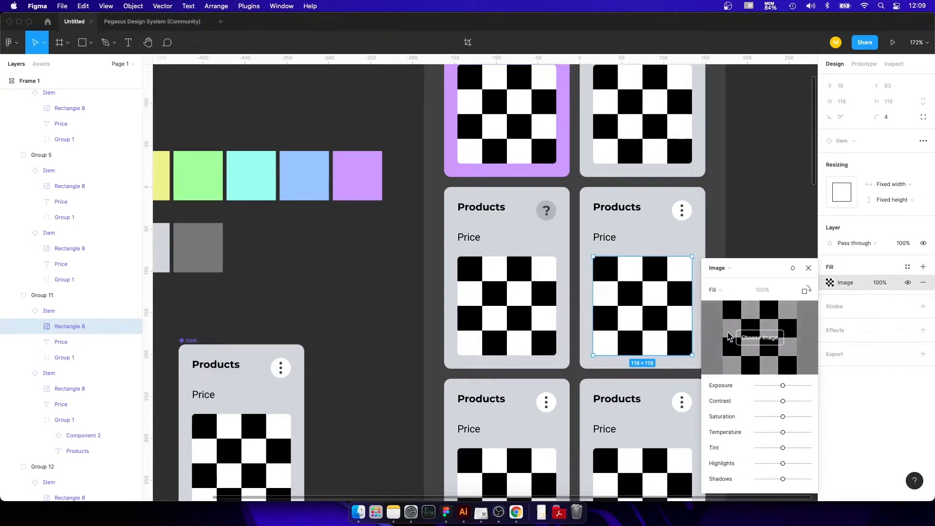
click(749, 340)
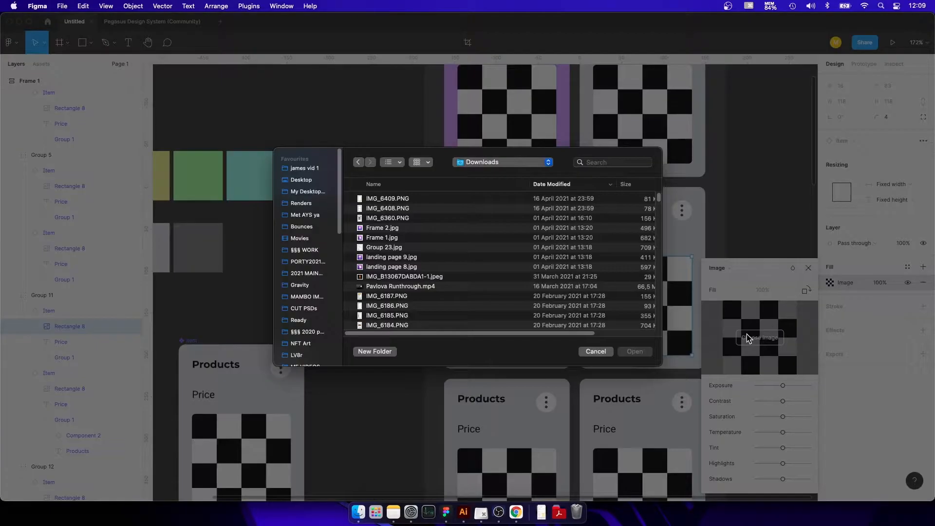
click(299, 180)
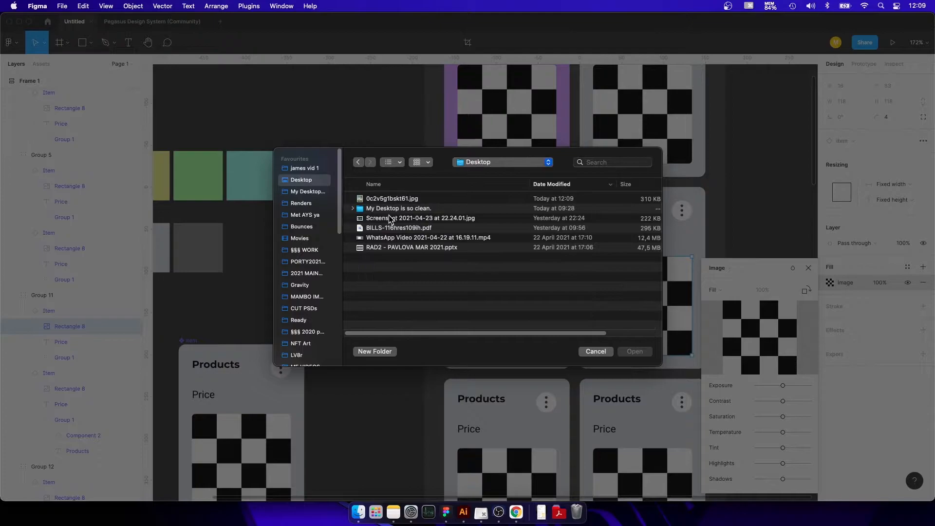
double_click(390, 199)
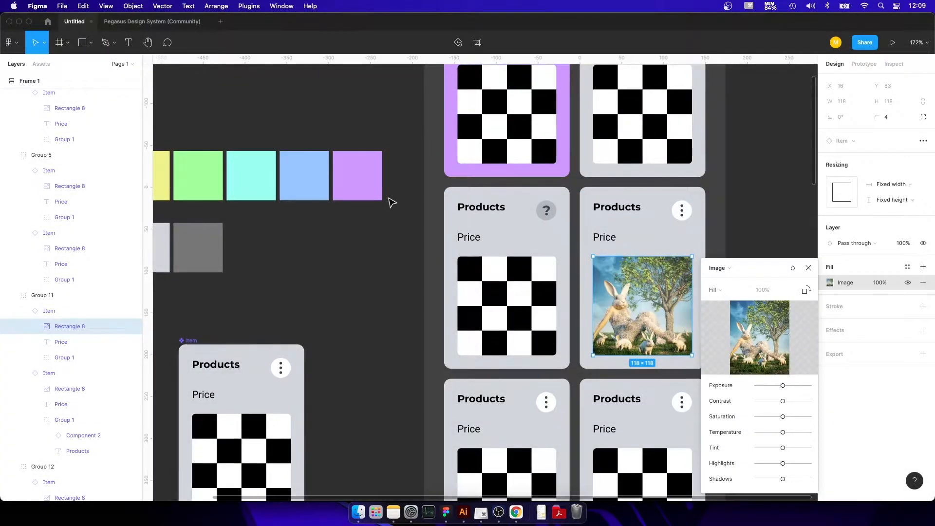
click(388, 237)
click(374, 238)
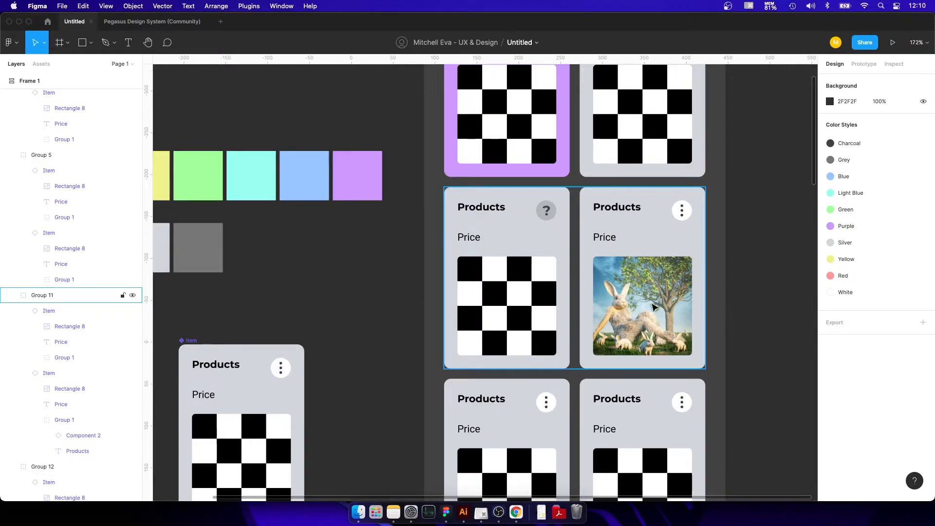
scroll(589, 257, down, 5)
click(648, 361)
double_click(636, 359)
click(751, 314)
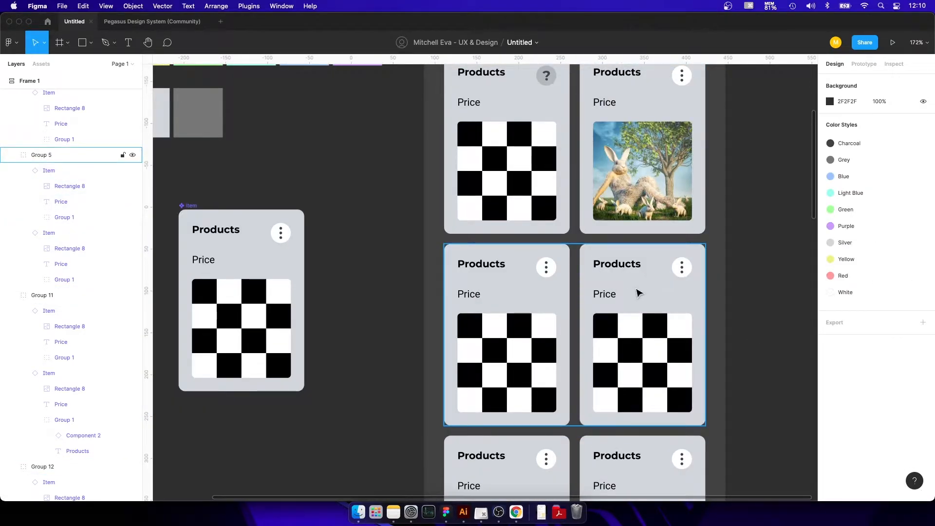
Recolor the white icon circles on both cards of the fourth row with the Green color style.
scroll(640, 293, down, 9)
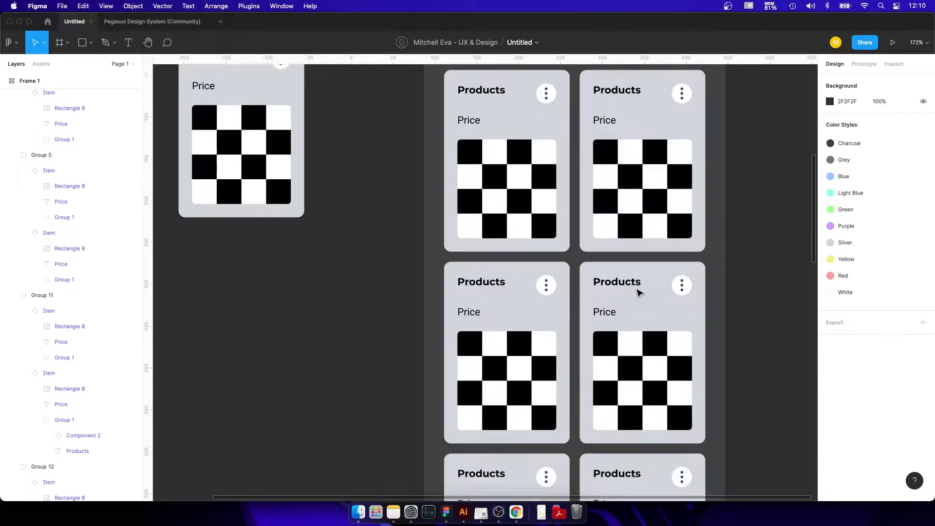
click(485, 240)
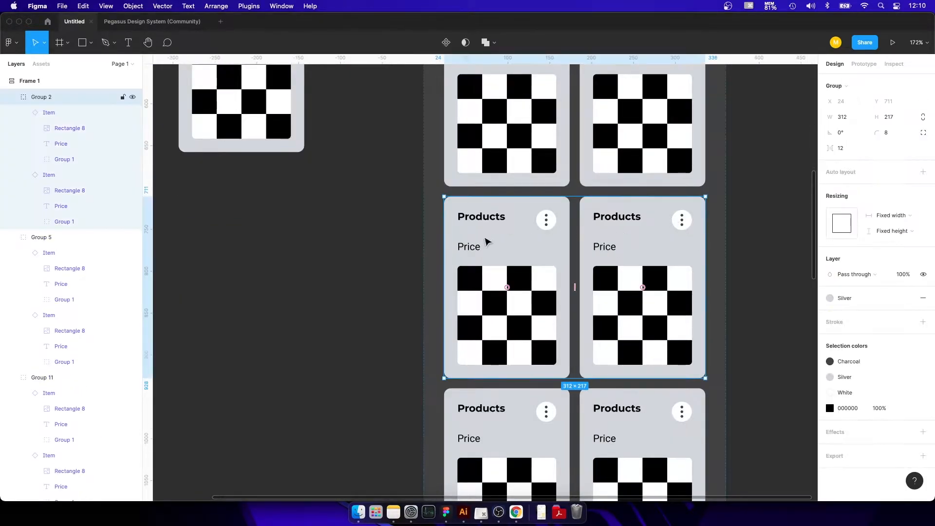
mouse_move(895, 411)
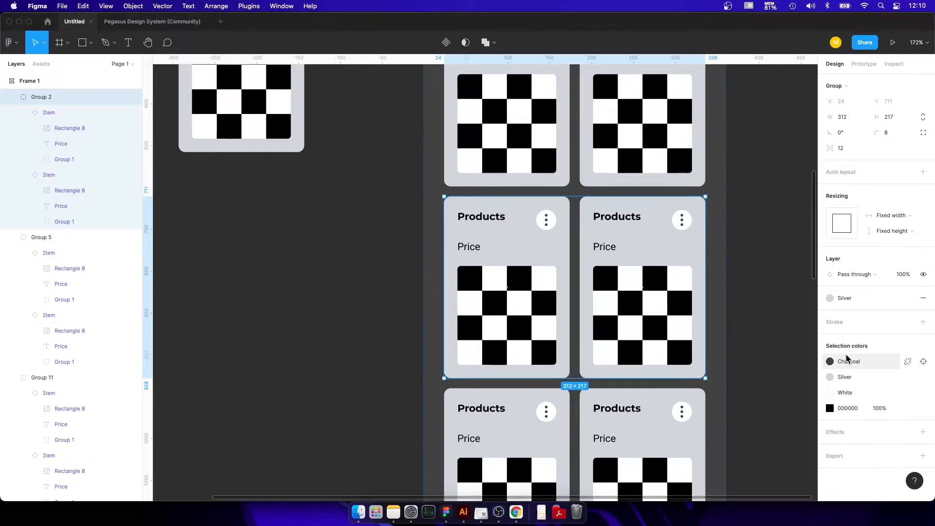
click(868, 393)
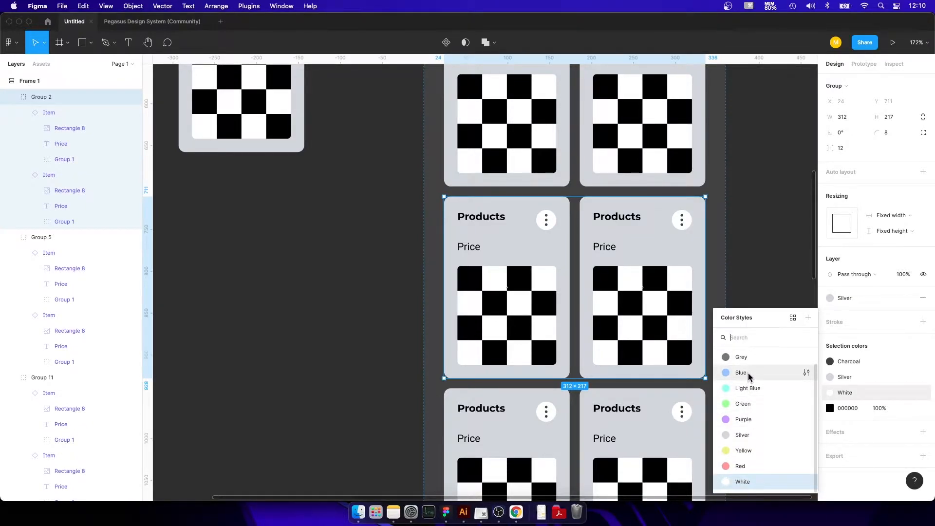
click(747, 404)
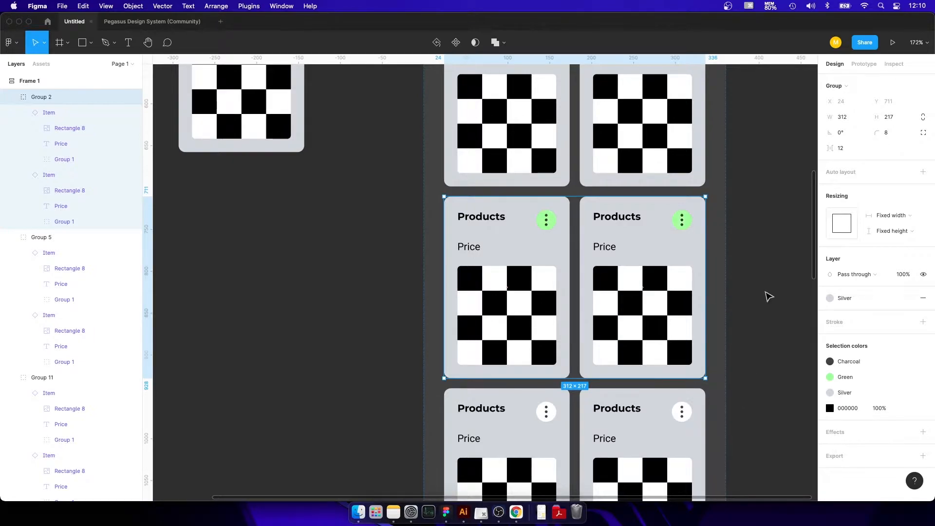
click(330, 194)
Apply the White color style to the circle behind Component 2's question mark and set its layer opacity to 100%.
scroll(330, 194, up, 5)
drag(261, 182, 568, 318)
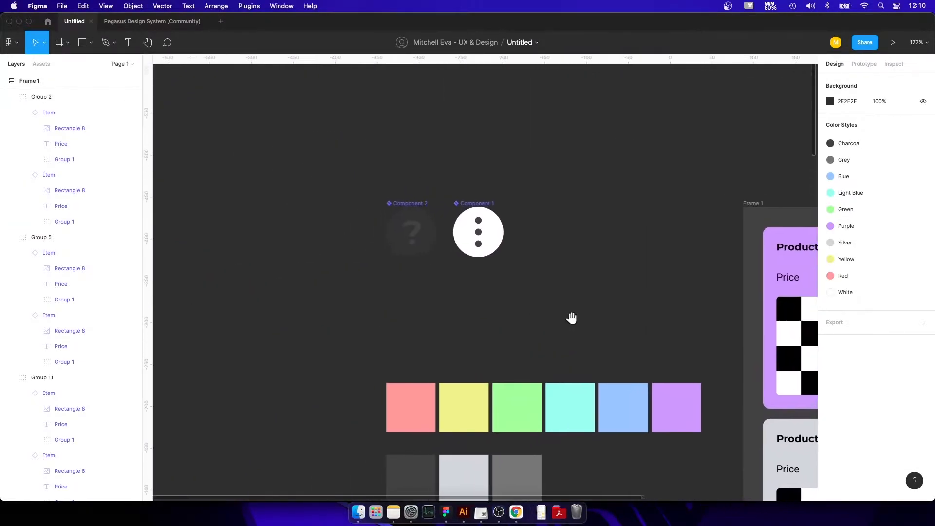
click(422, 247)
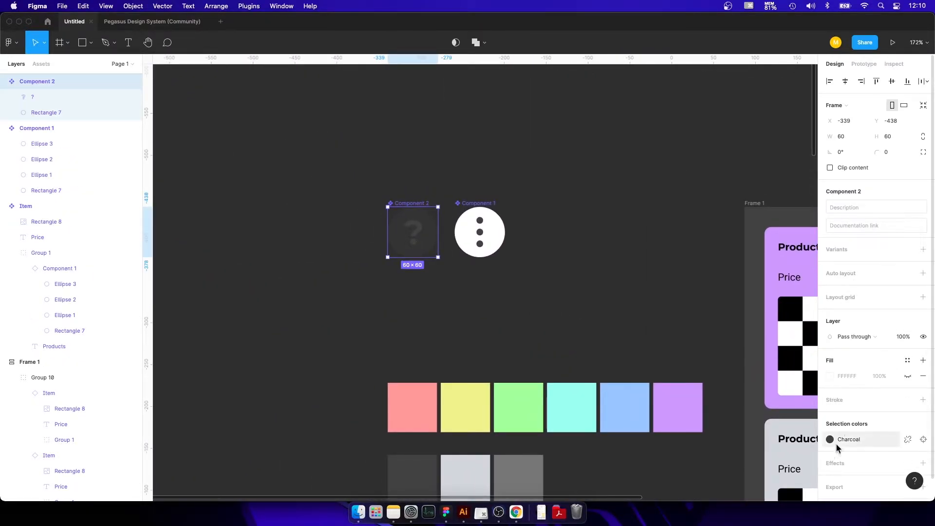
double_click(403, 251)
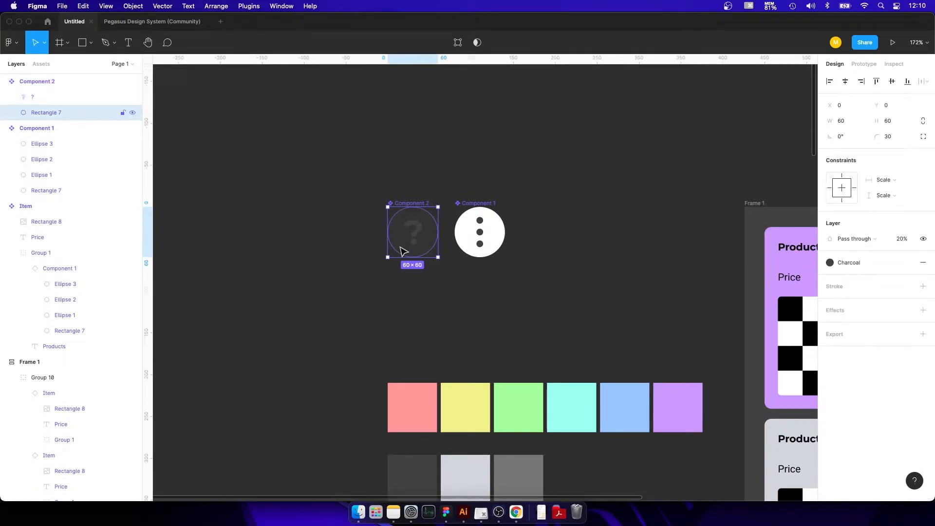
click(870, 265)
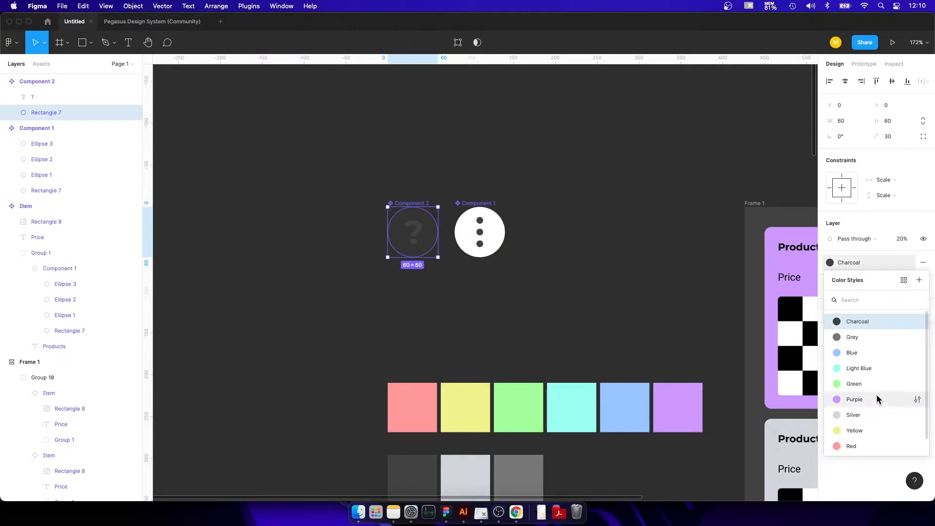
scroll(876, 396, down, 2)
click(901, 441)
click(902, 240)
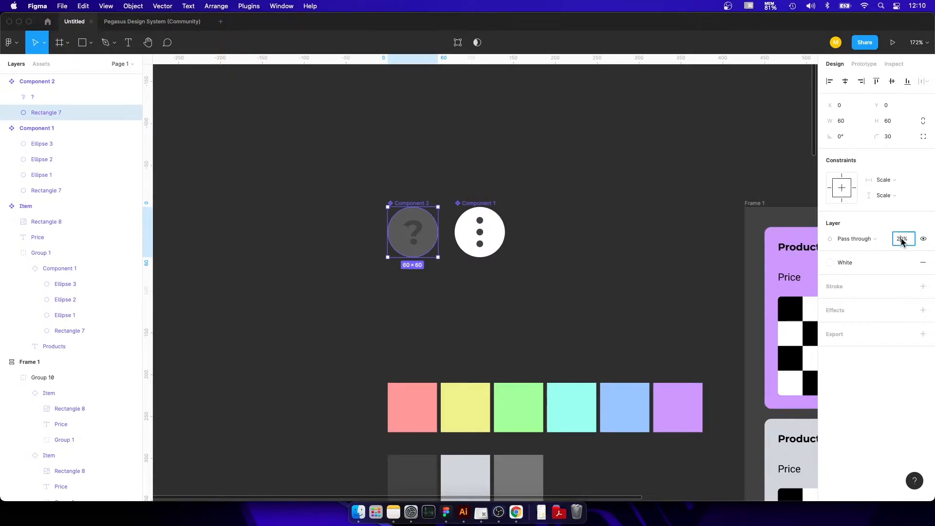
text(100)
key(Return)
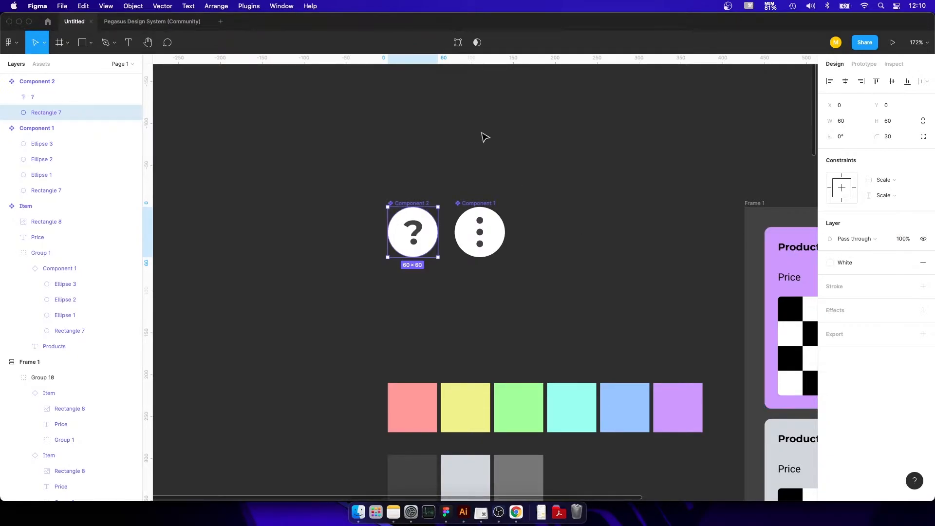
Recolor the question mark in the main Component 2 with the Yellow color style.
click(413, 232)
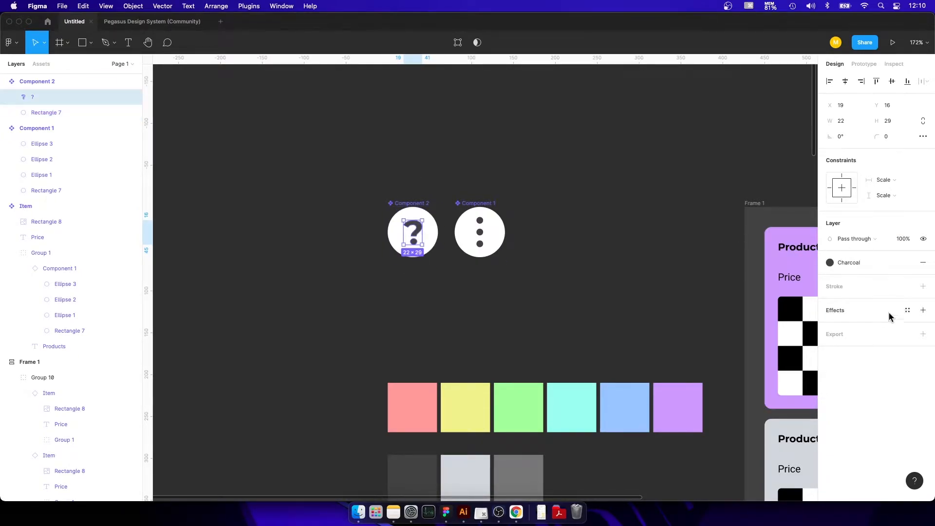
click(857, 263)
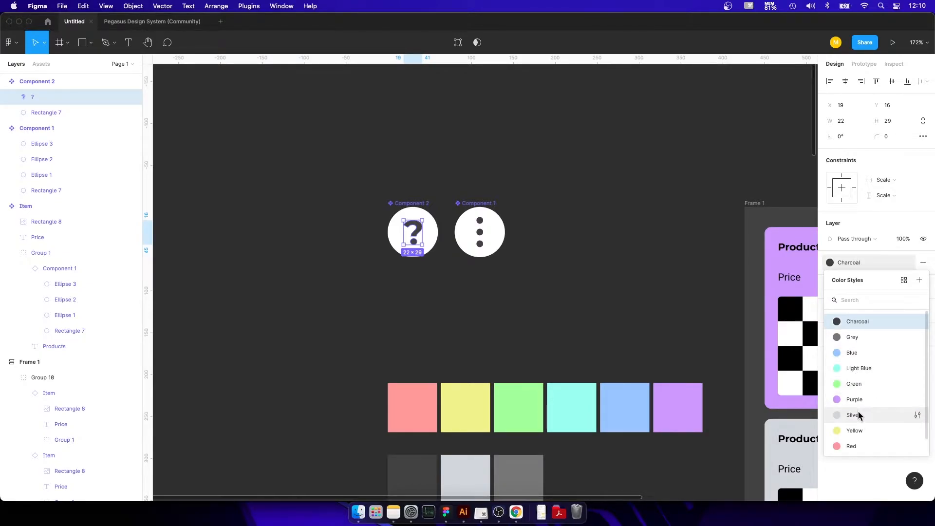
click(865, 430)
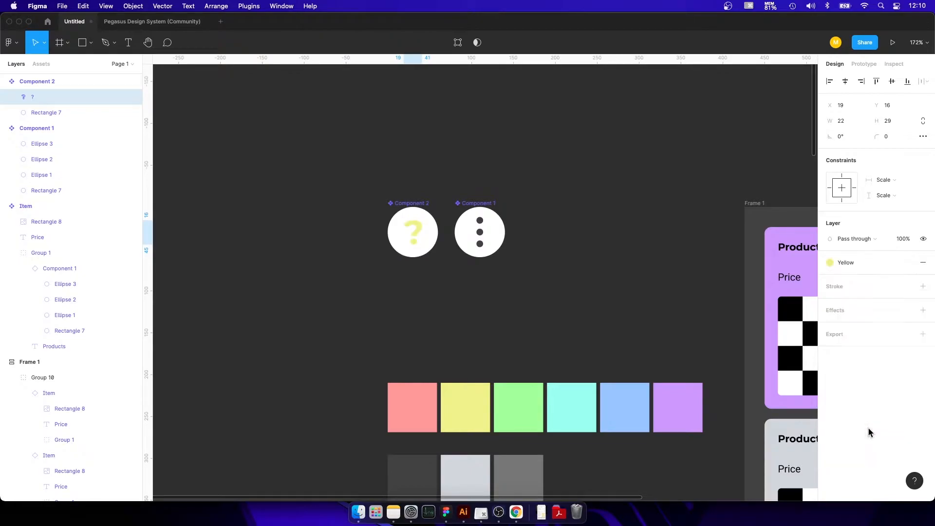
click(575, 180)
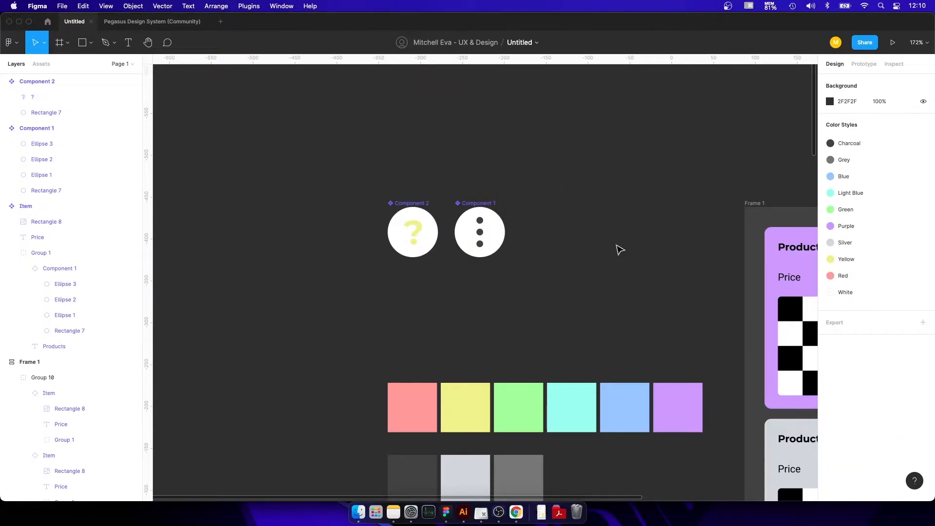
Examine the product cards in Frame 1 against the main components, checking the question mark icon and the other overrides.
drag(619, 250, 441, 119)
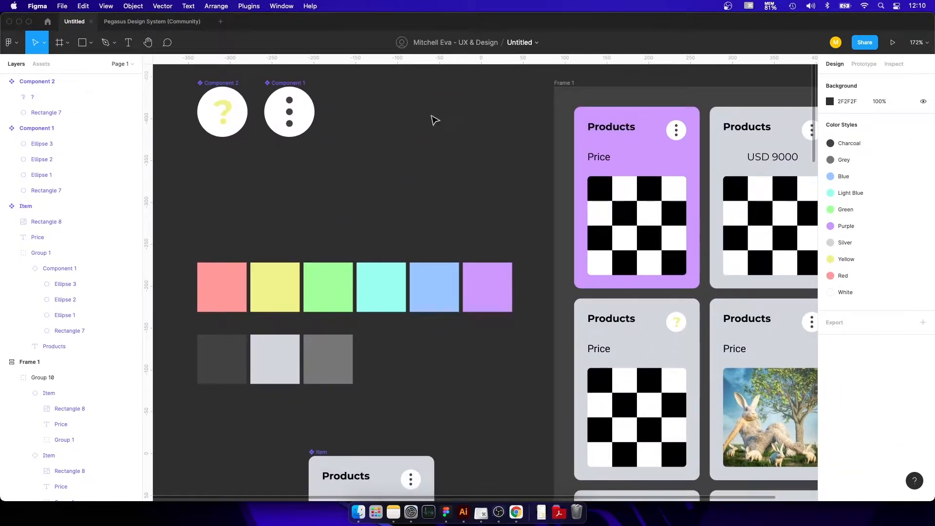
scroll(425, 199, down, 3)
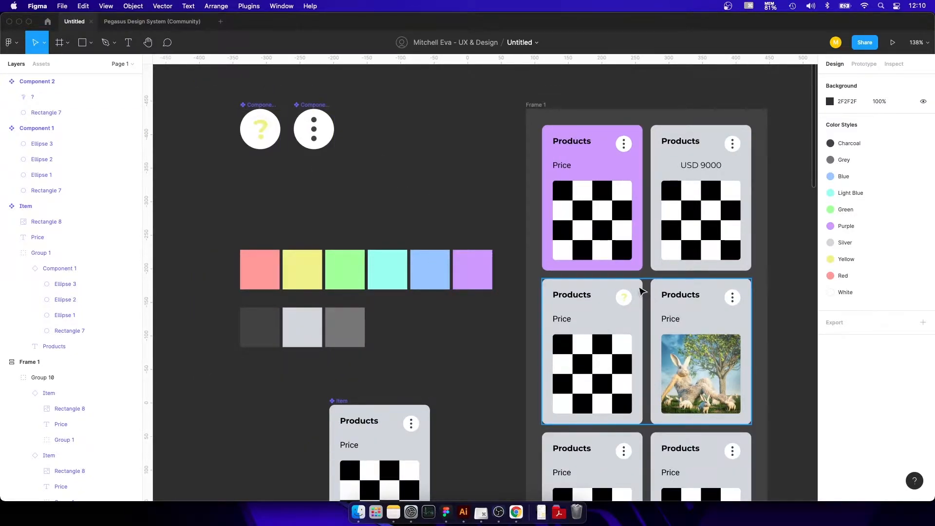
scroll(629, 293, up, 6)
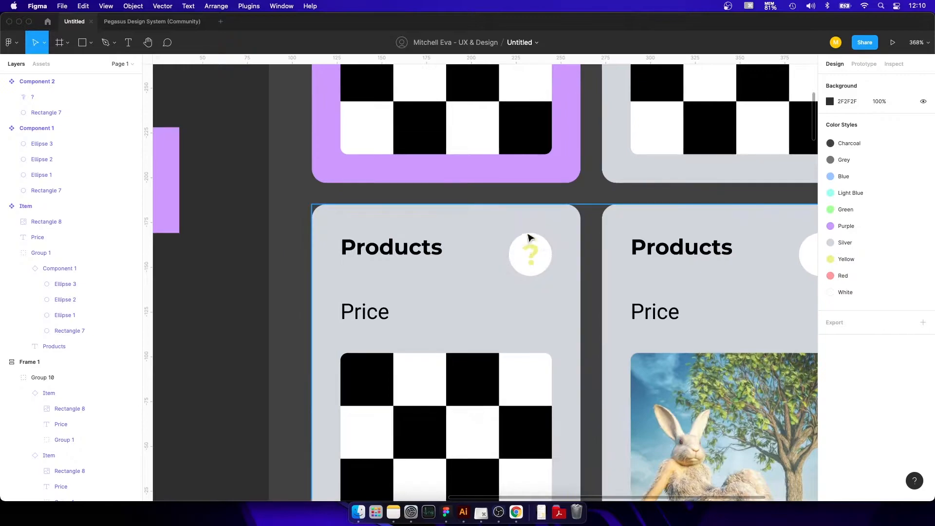
scroll(546, 254, down, 5)
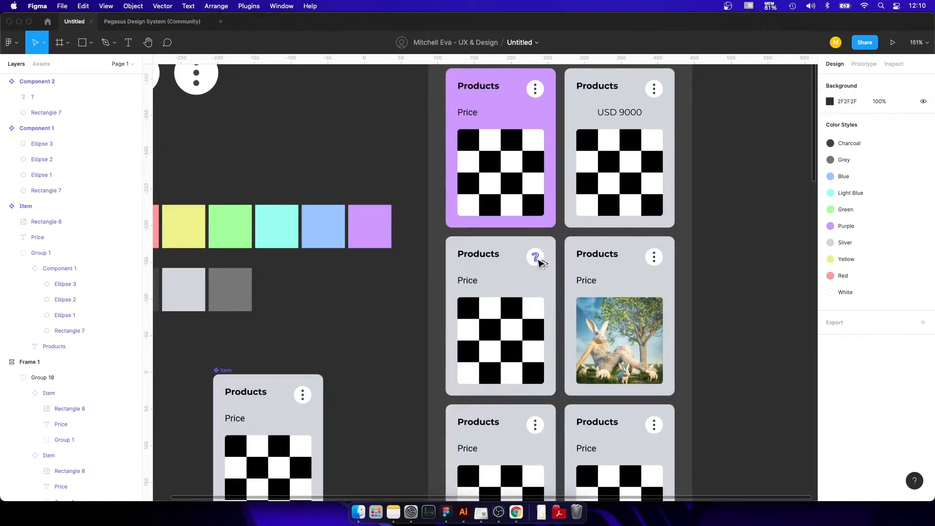
drag(260, 137, 413, 241)
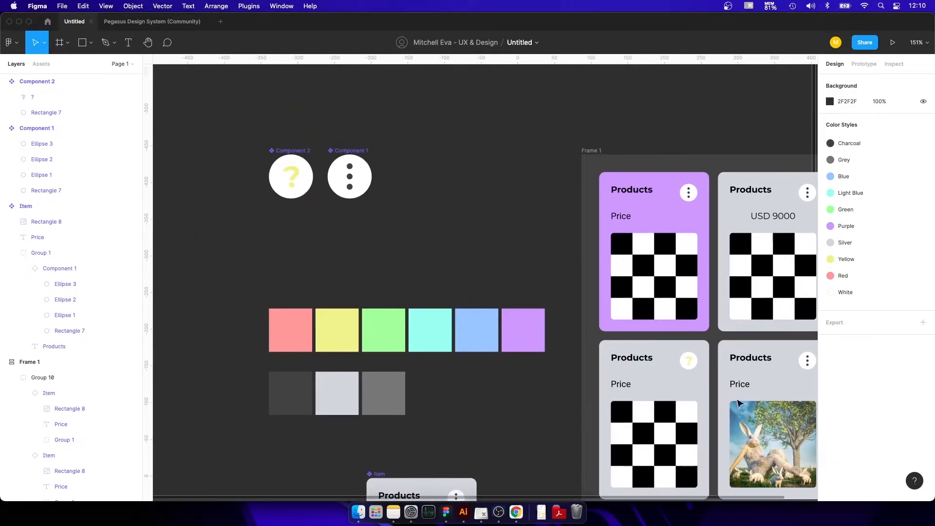
scroll(689, 365, down, 8)
scroll(690, 365, right, 3)
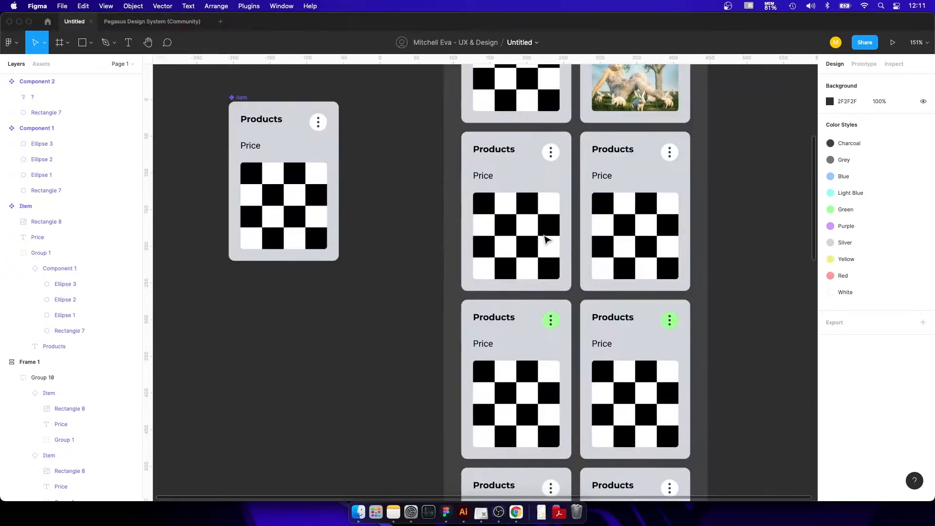
scroll(547, 240, up, 5)
scroll(576, 188, up, 3)
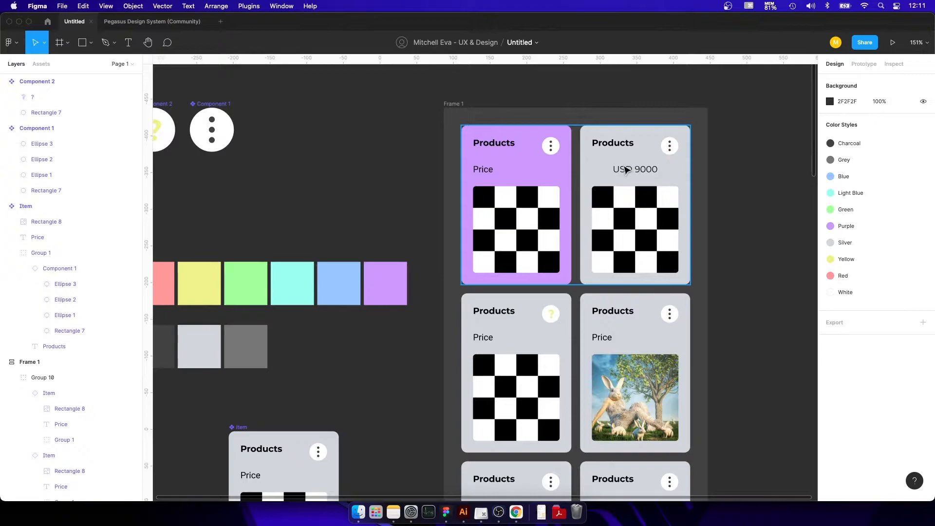
scroll(413, 354, down, 5)
scroll(413, 354, left, 3)
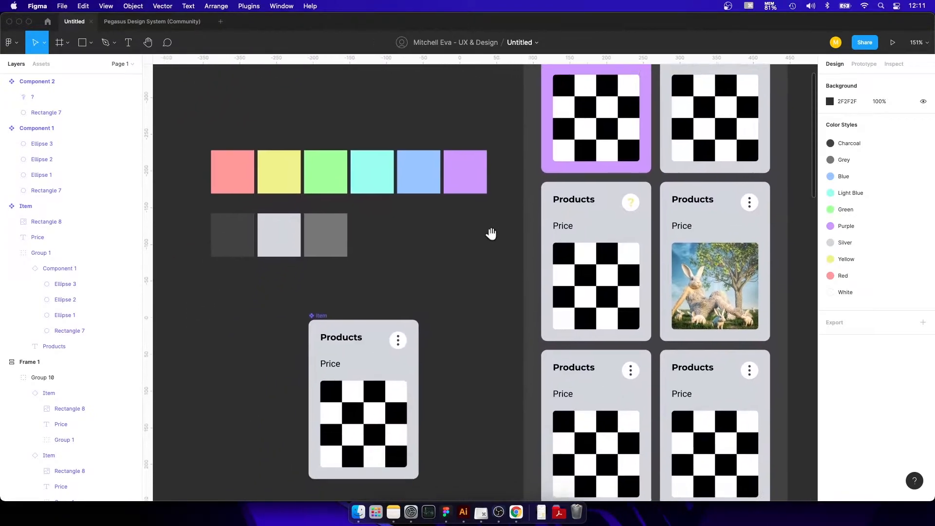
scroll(315, 316, down, 3)
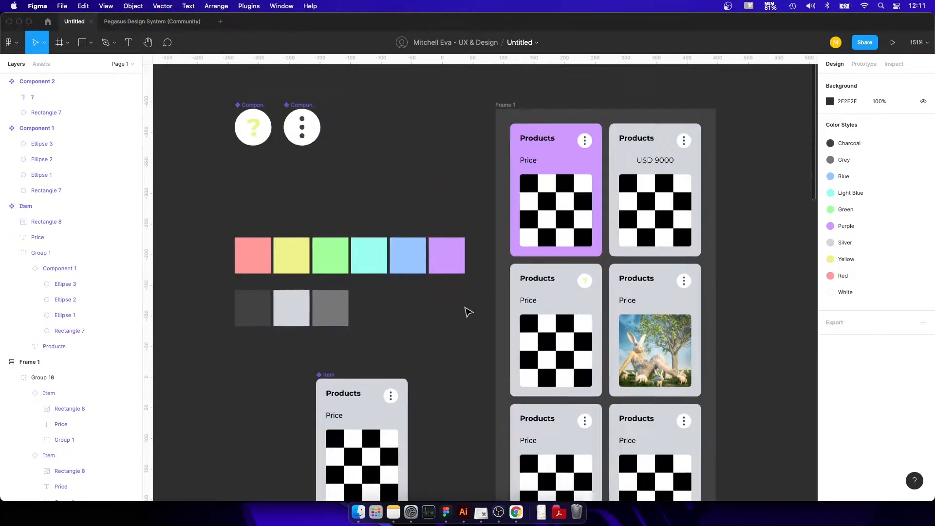
Select all nine color swatches and move them well to the left, clear of the main components.
drag(449, 192, 271, 302)
scroll(271, 302, up, 3)
scroll(271, 302, left, 7)
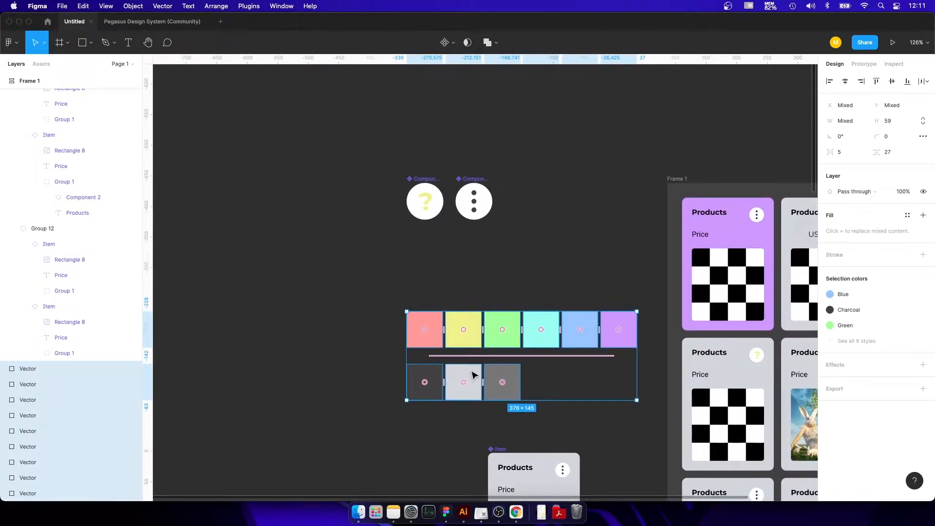
drag(473, 375, 179, 326)
Move the main Item component up beside Frame 1, to about X -99, Y -330.
drag(522, 411, 373, 262)
drag(353, 303, 369, 196)
click(362, 191)
click(351, 216)
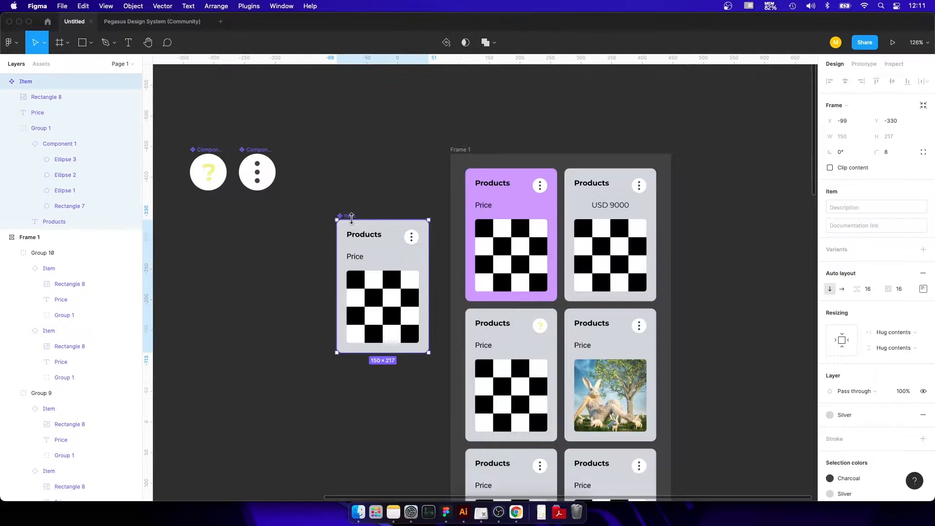
scroll(328, 250, up, 5)
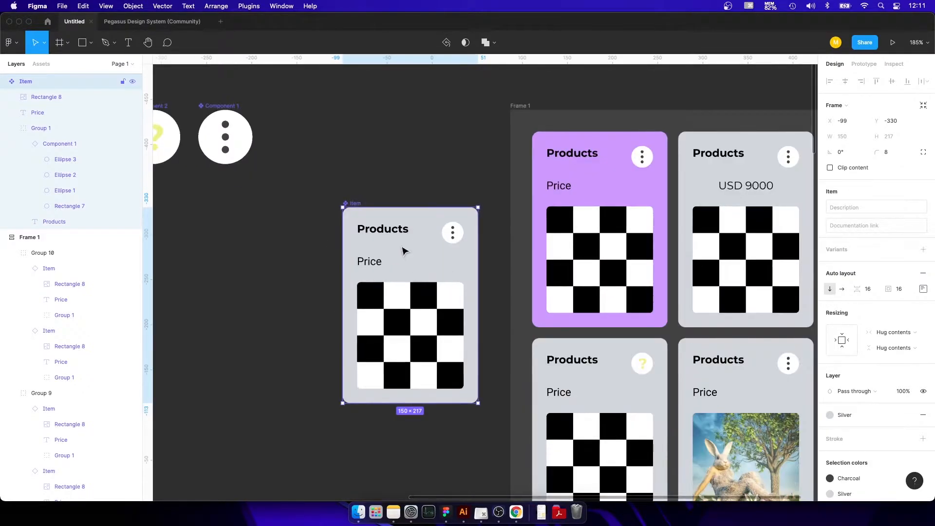
click(366, 159)
Set the corner radius of the third row's first product card to 0.
drag(418, 166, 373, 86)
drag(488, 248, 504, 142)
scroll(503, 141, down, 3)
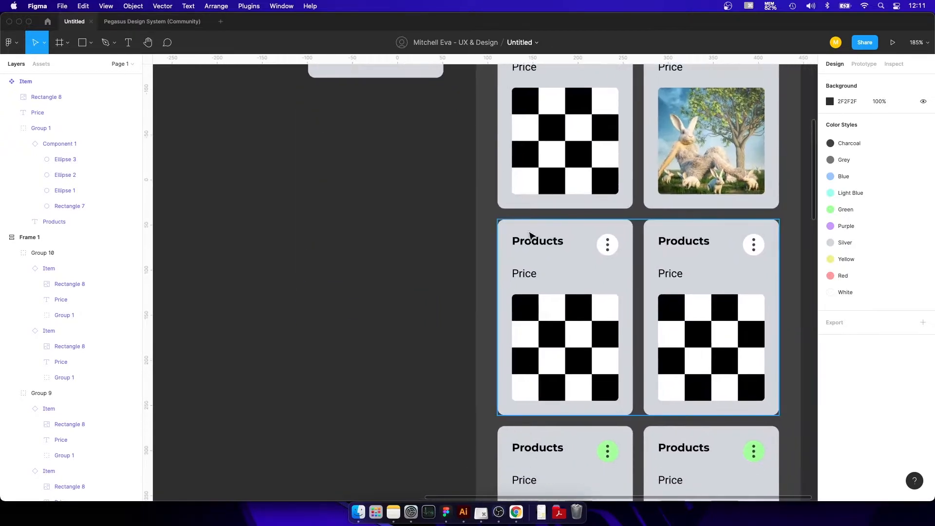
double_click(557, 234)
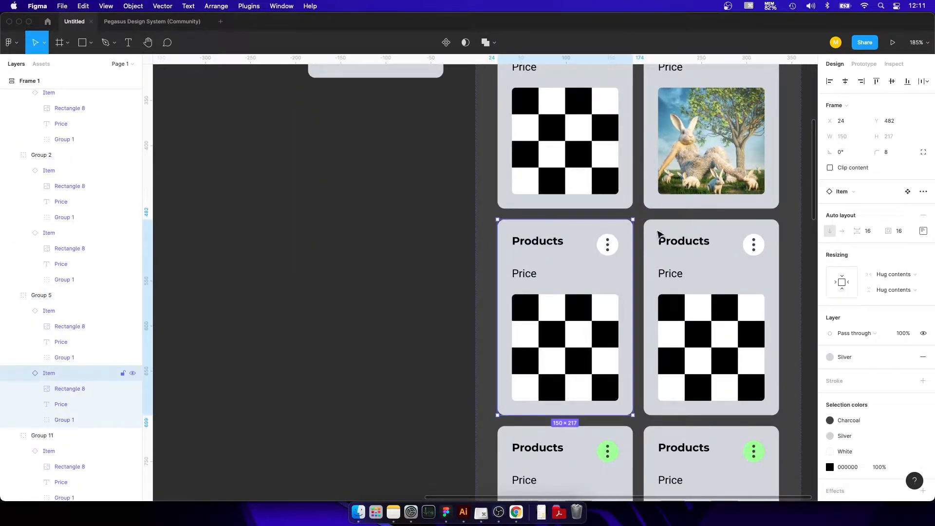
click(898, 151)
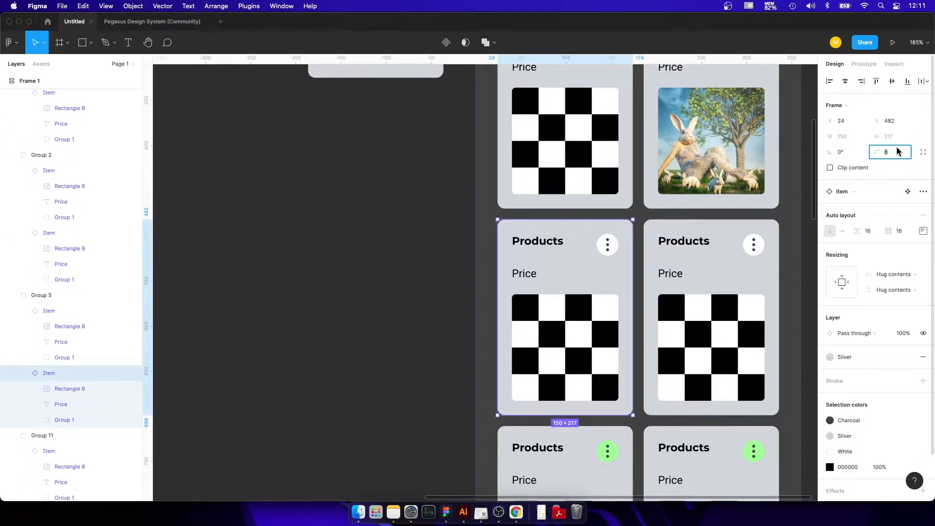
text(0)
key(Return)
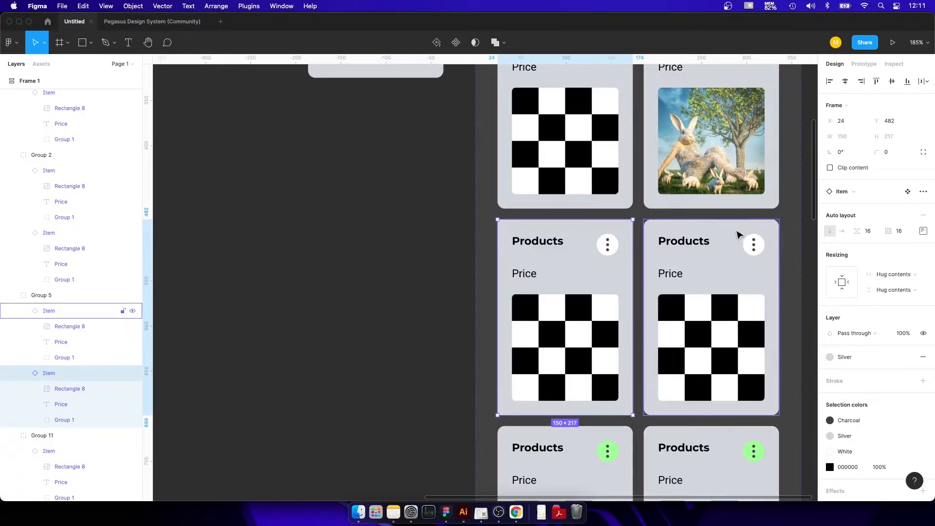
Set the corner radius of the third row's second product card to 40.
click(738, 235)
click(889, 152)
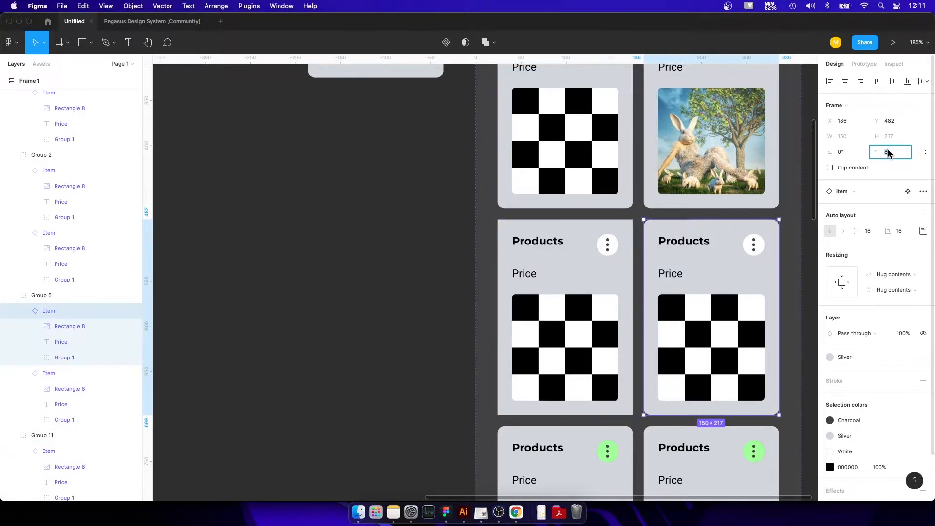
key(Return)
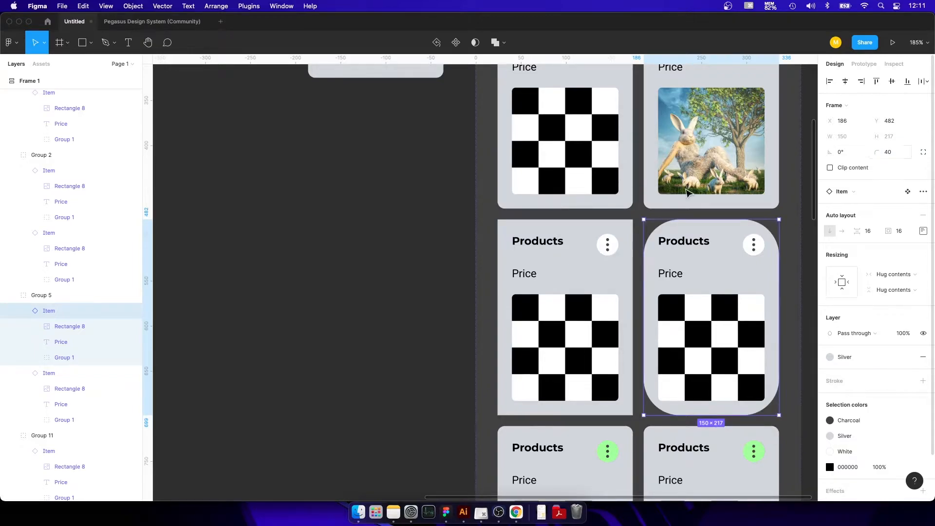
click(396, 236)
scroll(463, 257, up, 5)
scroll(463, 257, up, 2)
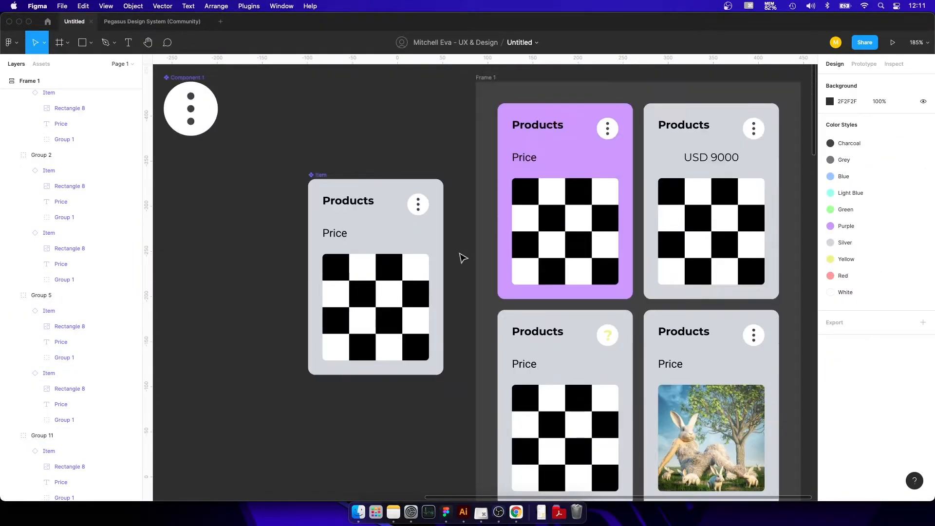
scroll(455, 252, down, 1)
scroll(410, 208, down, 2)
scroll(410, 207, left, 2)
scroll(410, 208, down, 1)
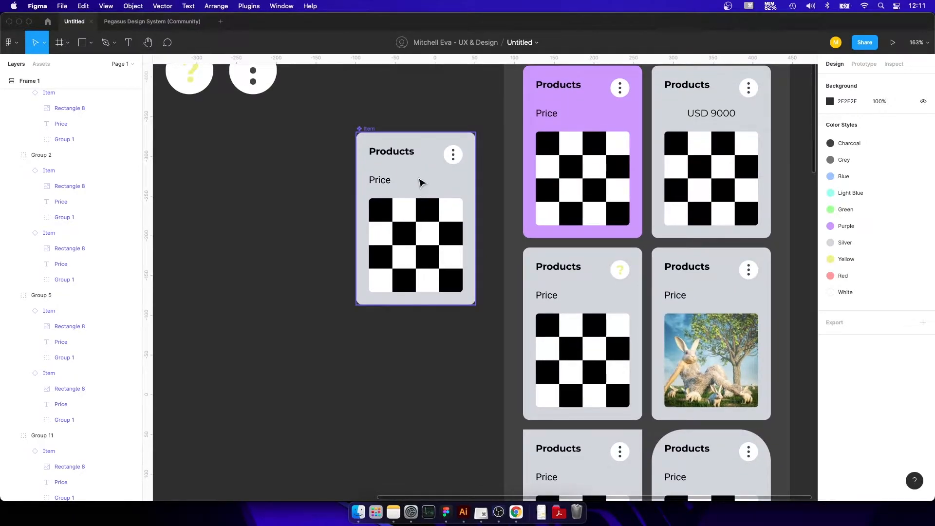
click(422, 184)
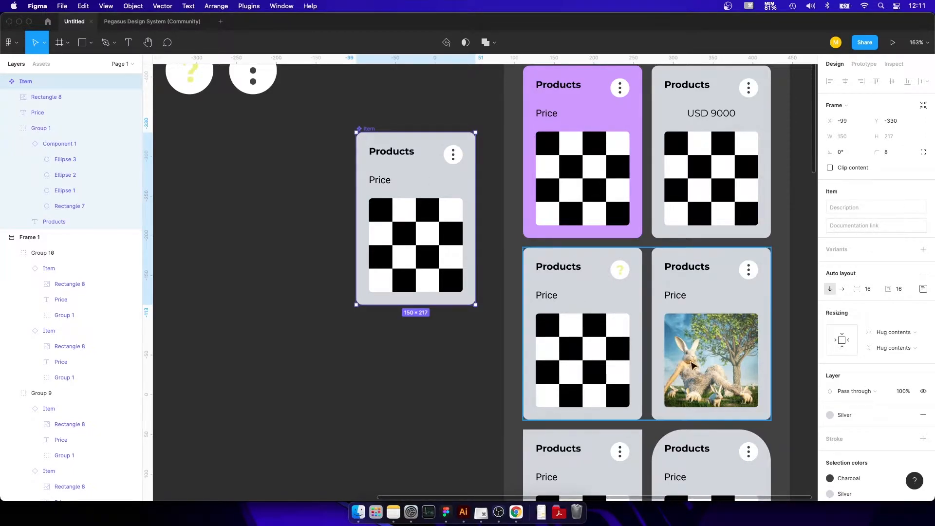
click(831, 415)
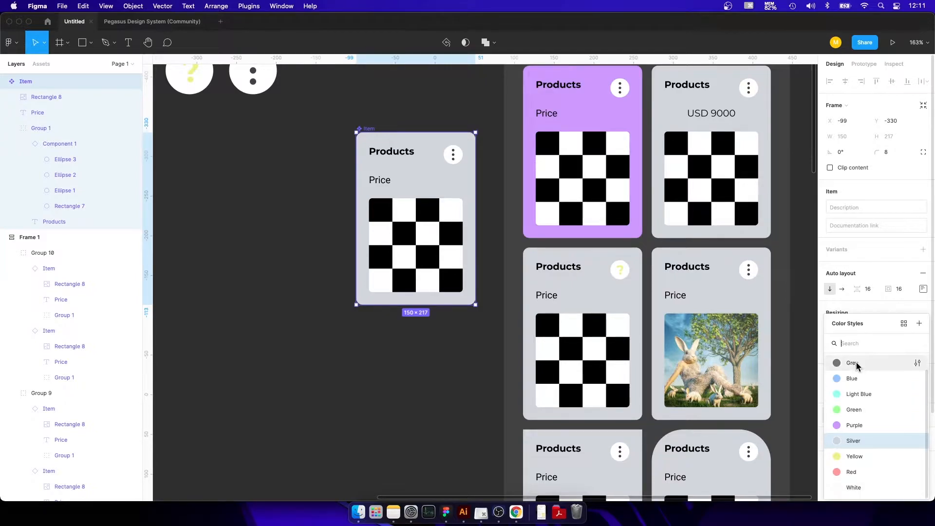
click(282, 337)
Draw a rectangle about 123 × 86 on the empty canvas left of the Item component and give it a pale teal solid fill.
click(91, 42)
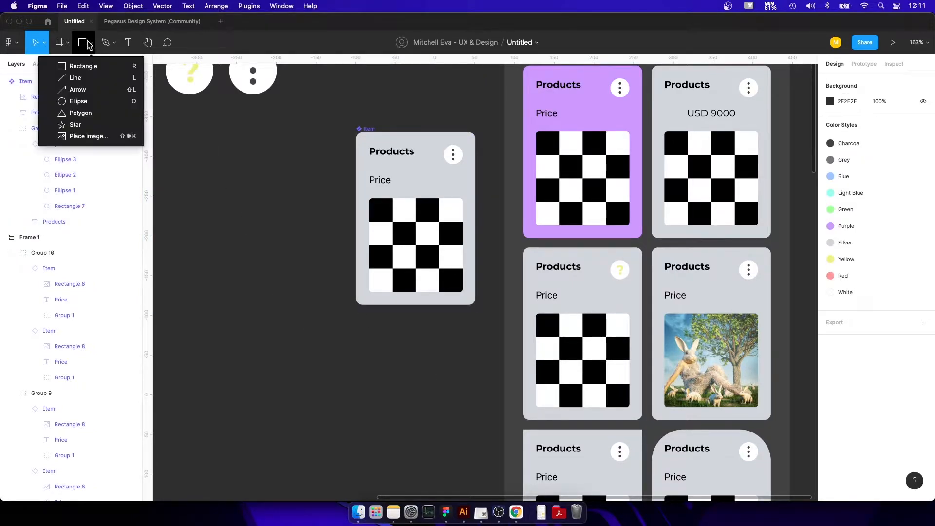
click(85, 65)
drag(319, 180, 221, 247)
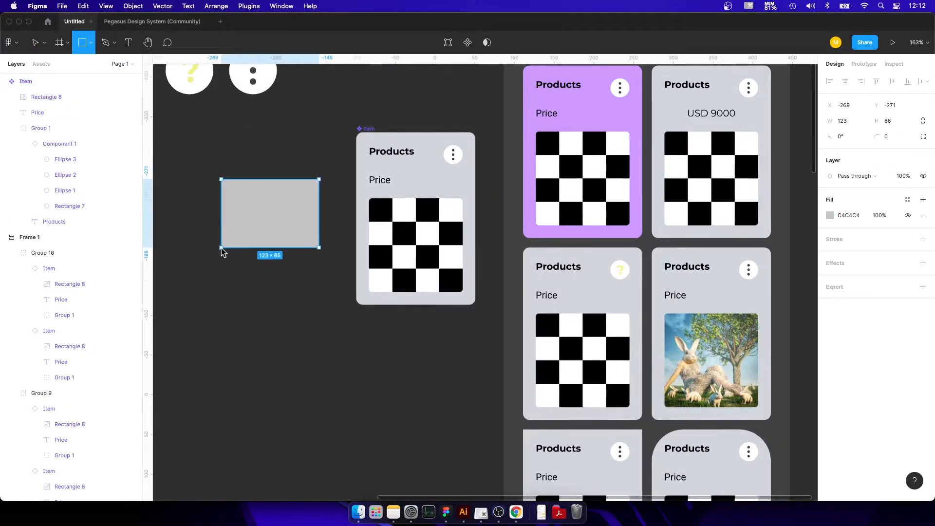
click(830, 215)
drag(714, 271, 712, 243)
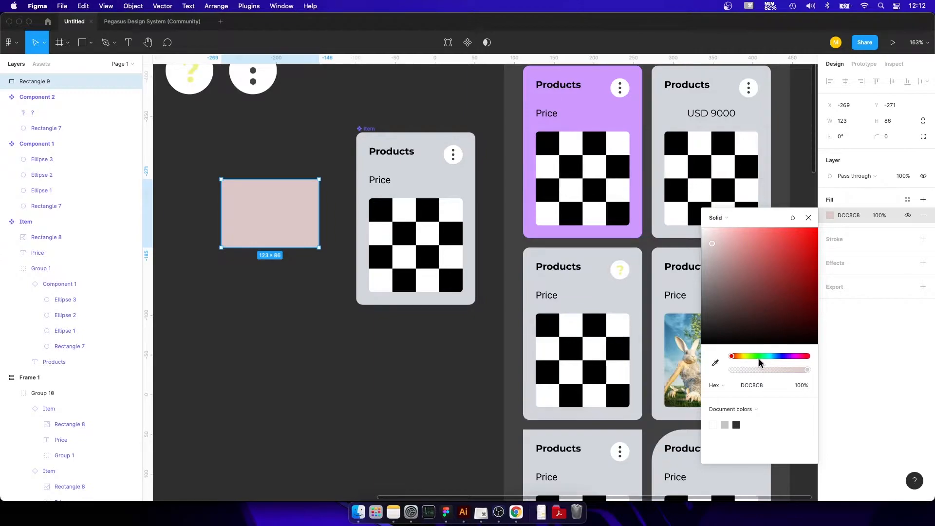
drag(761, 358, 766, 359)
drag(721, 244, 714, 242)
click(362, 96)
Create a new color style named Light Teal from the rectangle's fill.
click(265, 230)
click(907, 199)
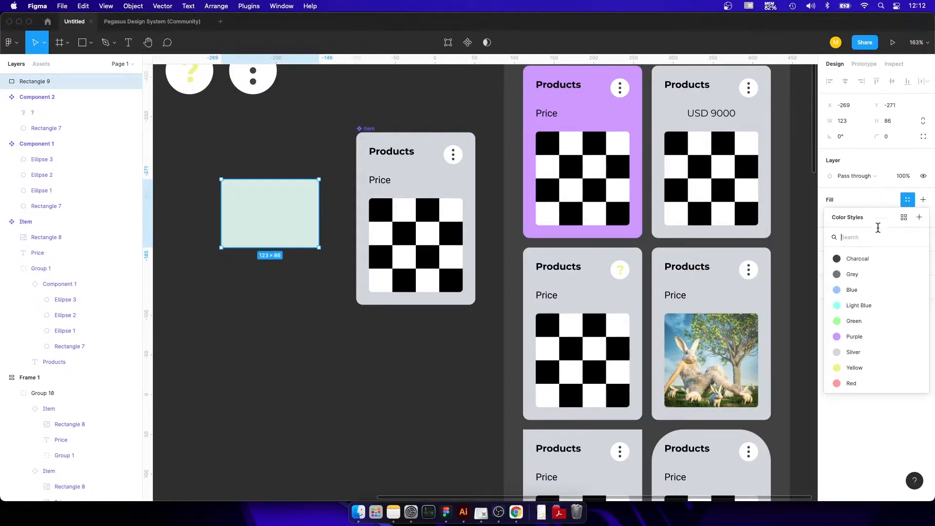
click(920, 219)
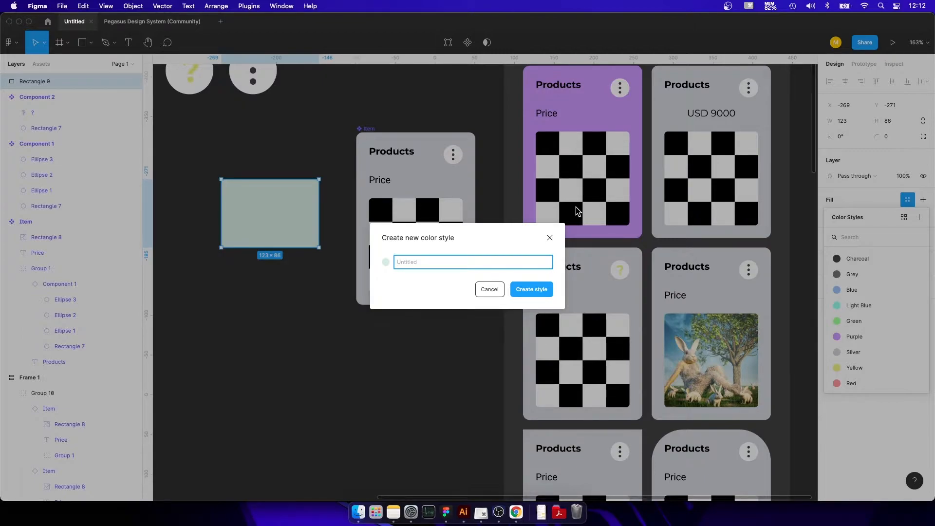
text(Light Teal)
key(Return)
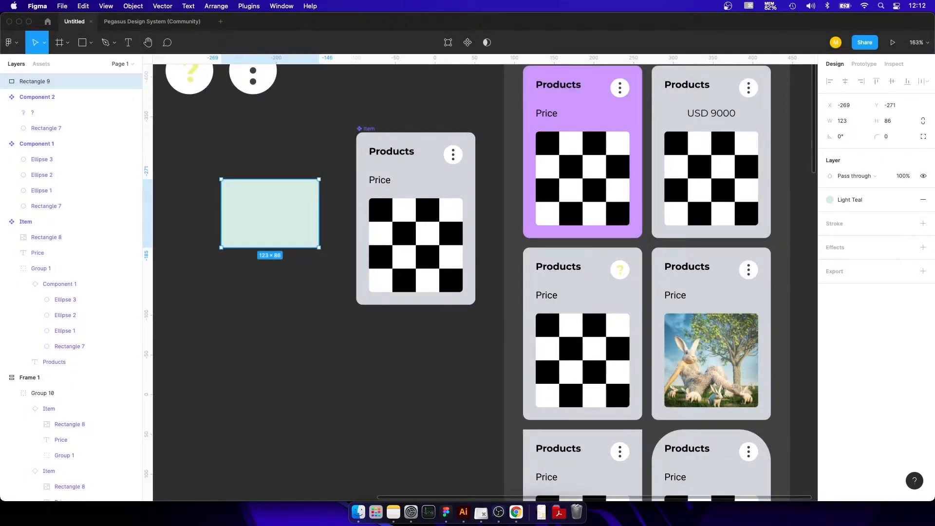
Apply the Light Teal color style to the fill of the main Item component.
click(270, 89)
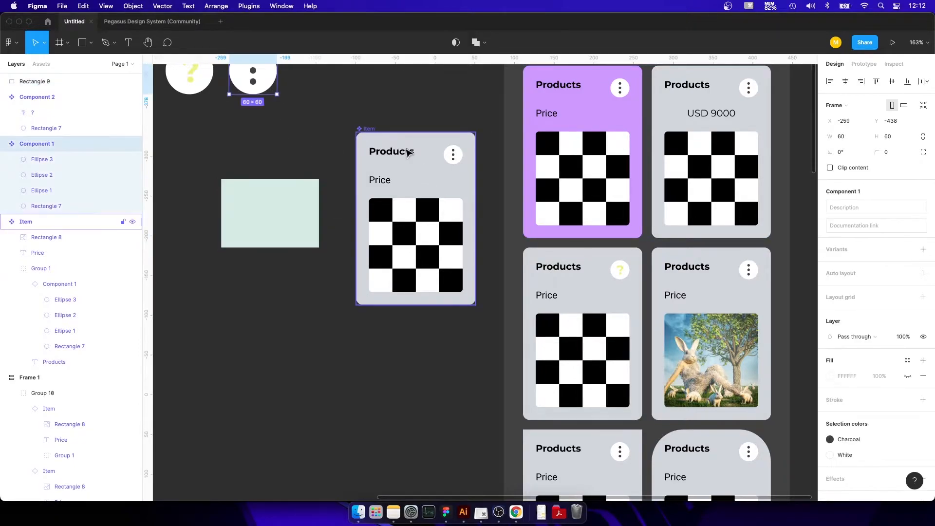
click(408, 152)
click(851, 414)
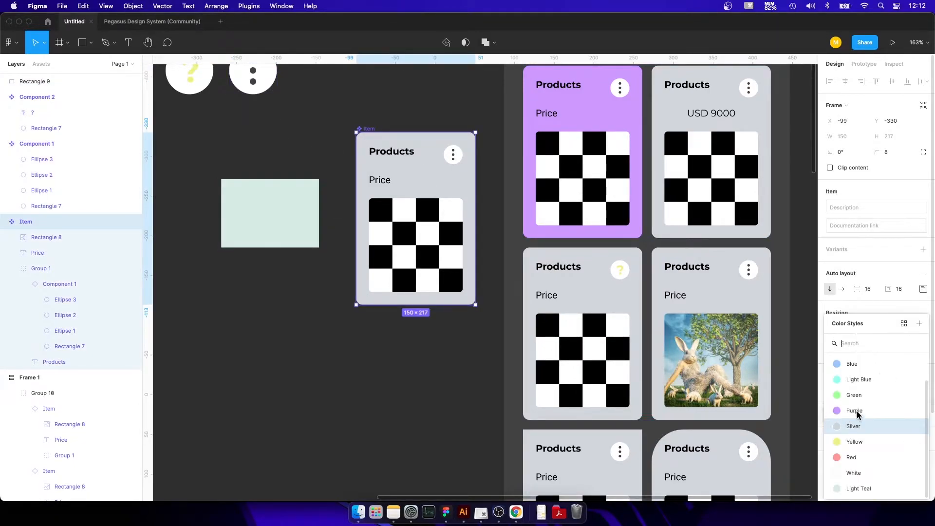
scroll(850, 420, up, 1)
scroll(860, 397, down, 1)
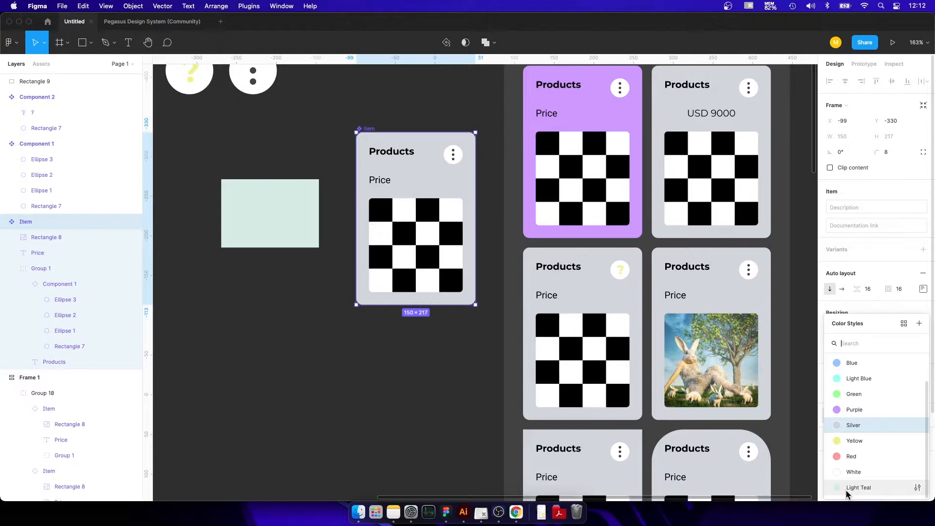
click(859, 487)
click(360, 424)
Examine how the Item component's new fill carries over to the product cards in Frame 1, including the overridden ones.
drag(420, 348, 344, 136)
drag(366, 451, 342, 208)
scroll(342, 208, down, 5)
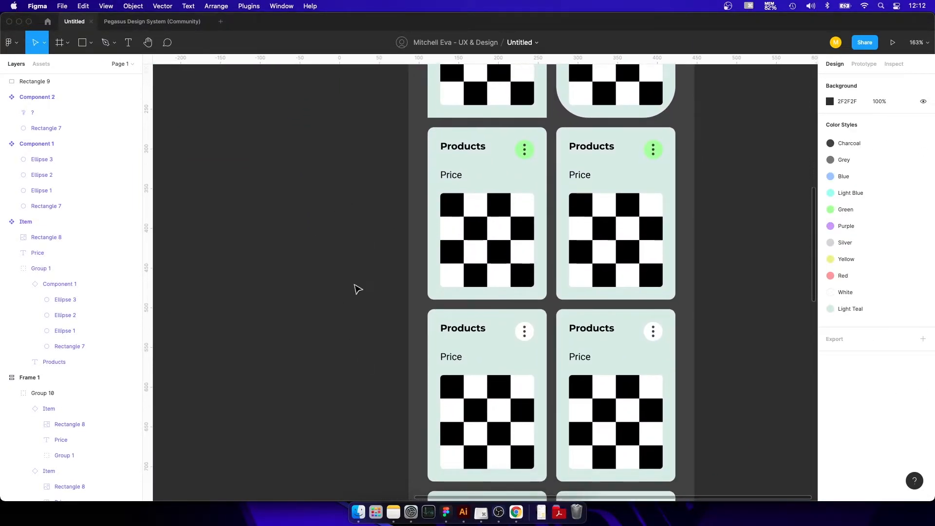
drag(374, 116, 377, 372)
mouse_move(346, 111)
mouse_down()
mouse_move(358, 414)
mouse_move(433, 349)
mouse_move(428, 211)
mouse_up()
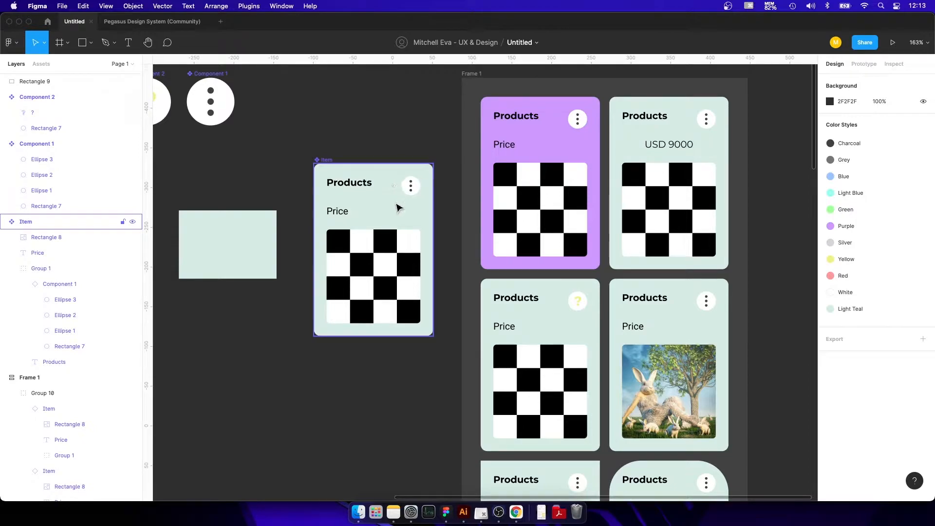
click(399, 208)
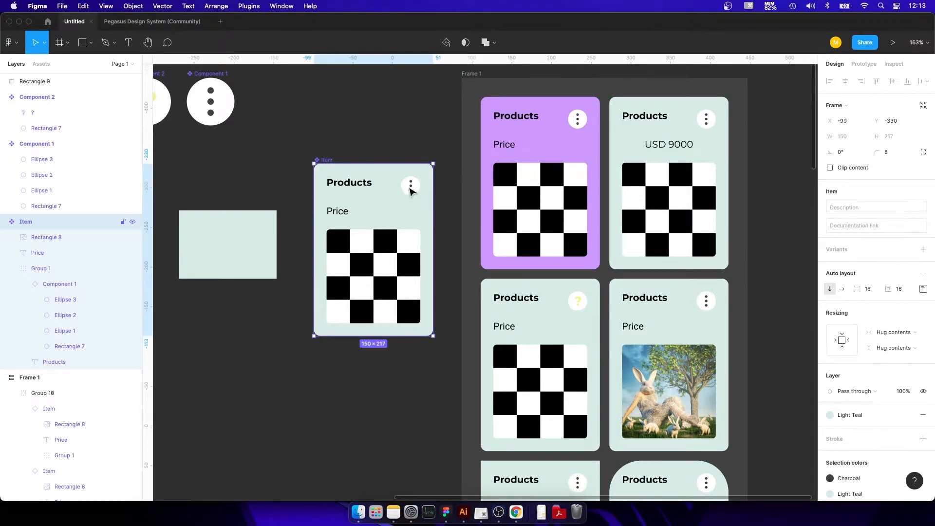
click(410, 191)
click(372, 113)
Duplicate Component 2 onto the empty canvas to its left and turn the copy into a main component.
drag(284, 74, 605, 190)
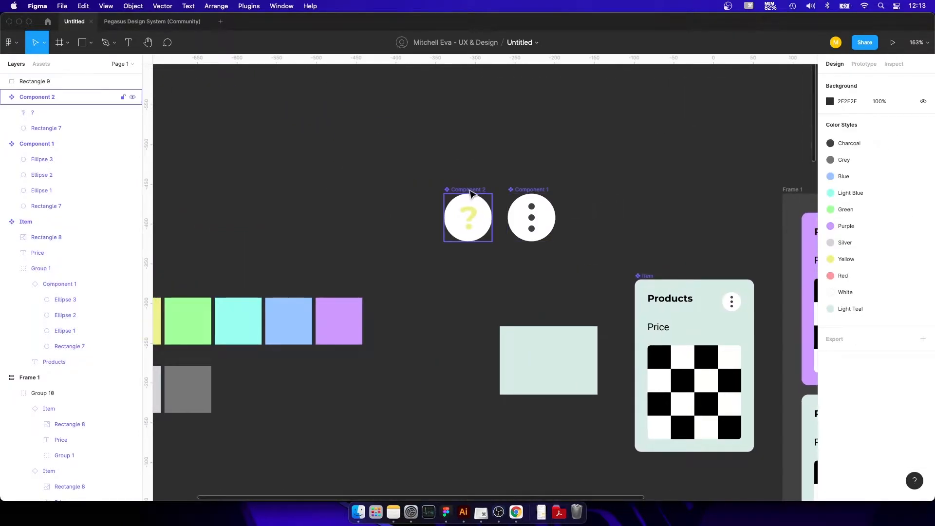
click(457, 189)
drag(457, 192, 367, 196)
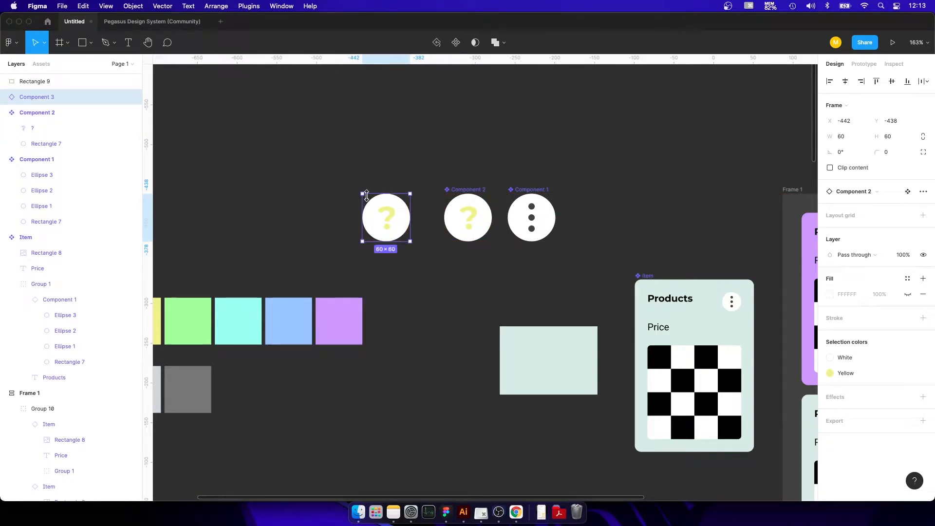
key(super+alt+k)
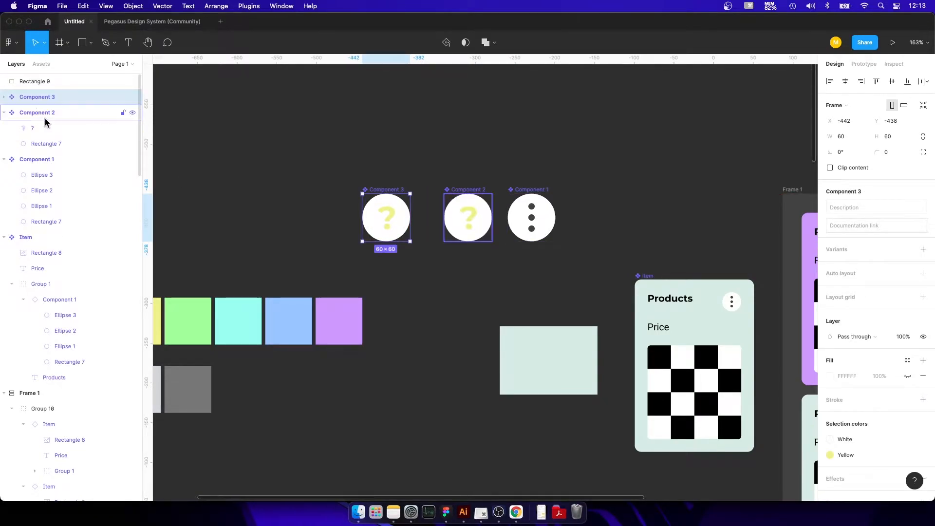
Detach the Component 2 instance nested inside Component 3 and ungroup it so its text and circle sit directly in the component.
click(4, 97)
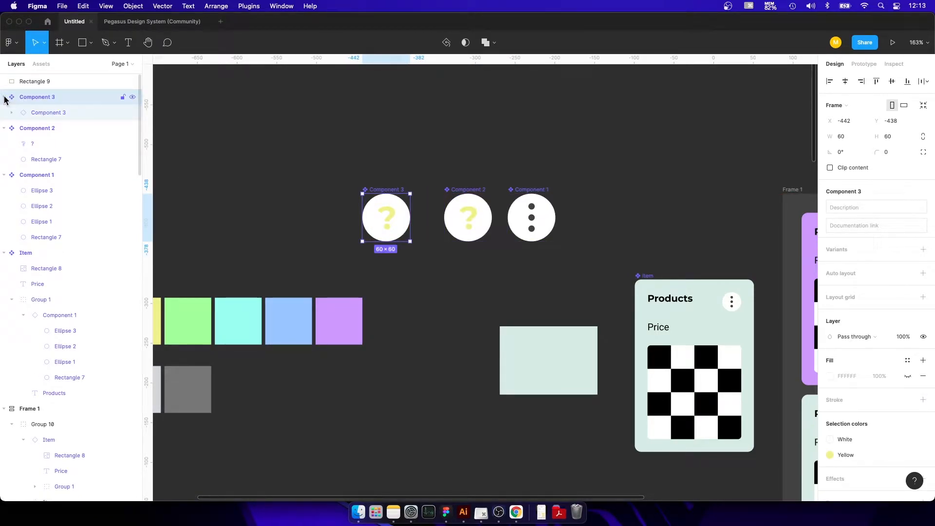
click(34, 115)
right_click(34, 113)
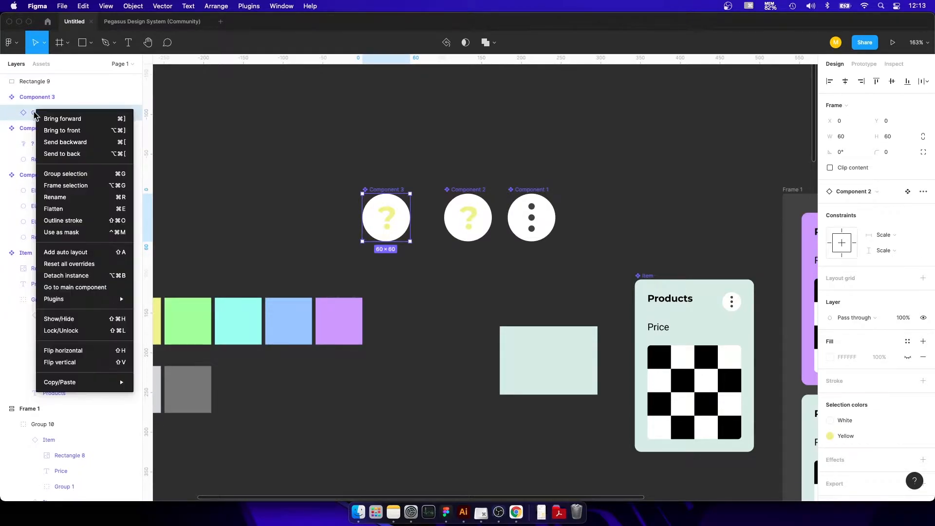
click(64, 276)
key(super+shift+g)
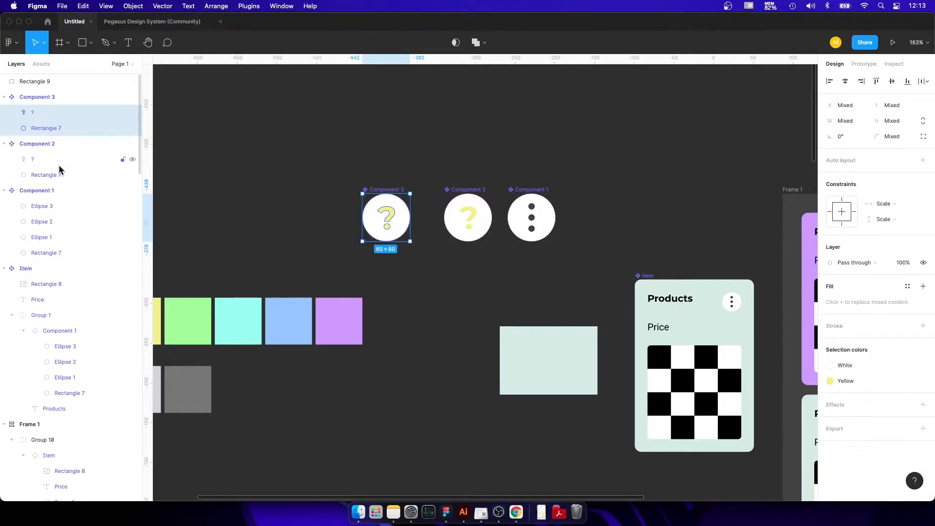
Replace the question mark in Component 3 with the text "um" and move it to the middle of the circle.
click(359, 142)
scroll(384, 223, up, 5)
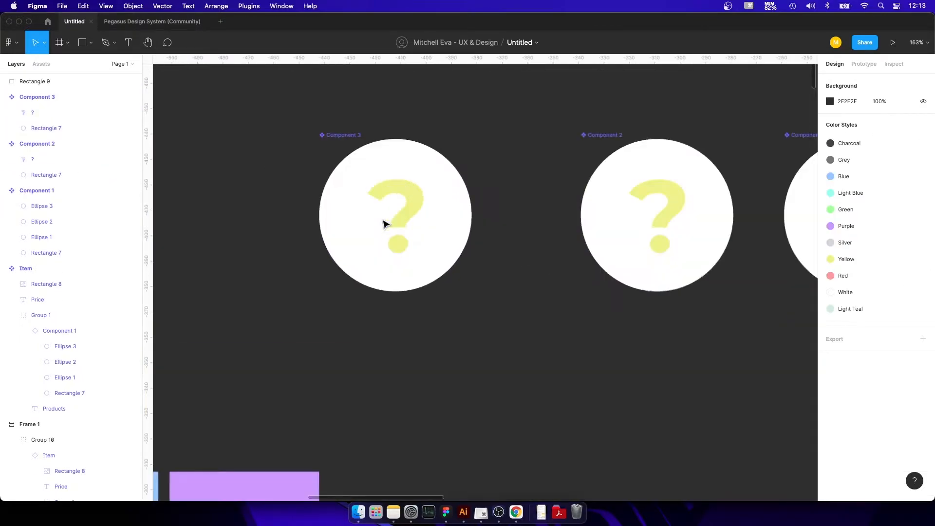
double_click(391, 216)
key(Delete)
key(t)
click(393, 209)
text(um)
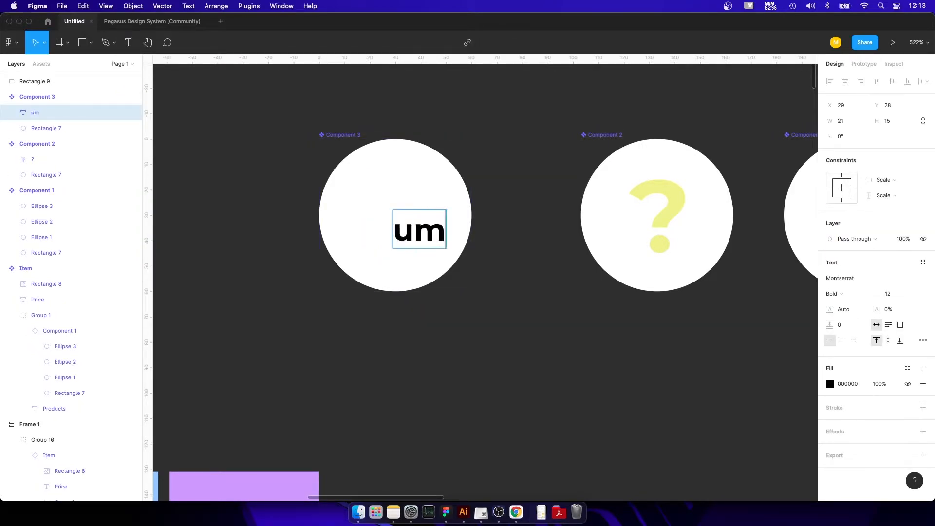
key(Escape)
drag(425, 238, 401, 220)
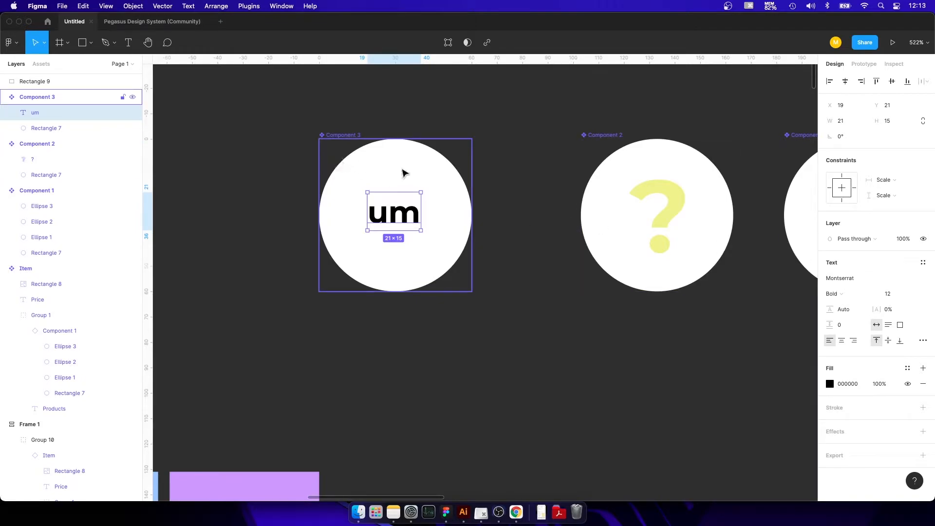
Apply the Green color style to the "um" text in Component 3.
click(907, 368)
scroll(331, 239, down, 5)
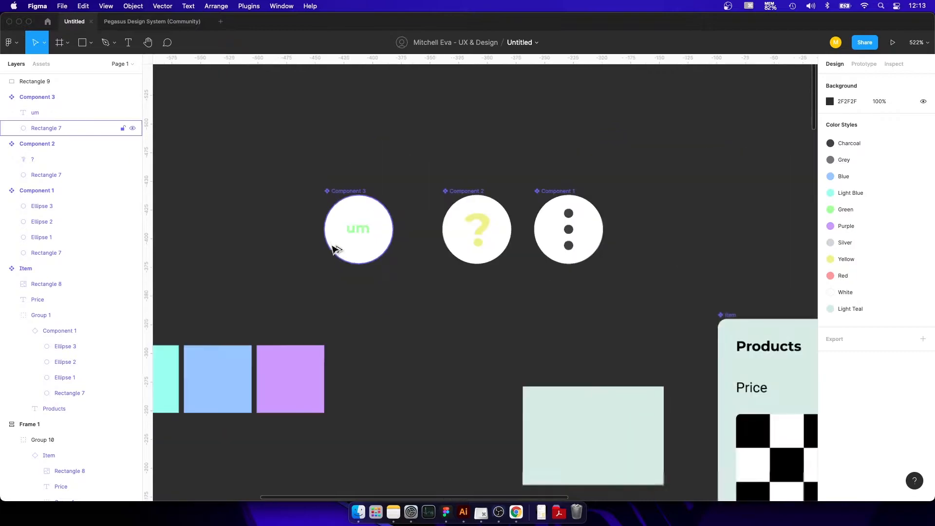
click(359, 236)
click(539, 318)
Compare the icons on the Item component and the Frame 1 product cards with the three round icon components.
drag(538, 318, 431, 161)
drag(543, 120, 370, 185)
drag(543, 174, 447, 174)
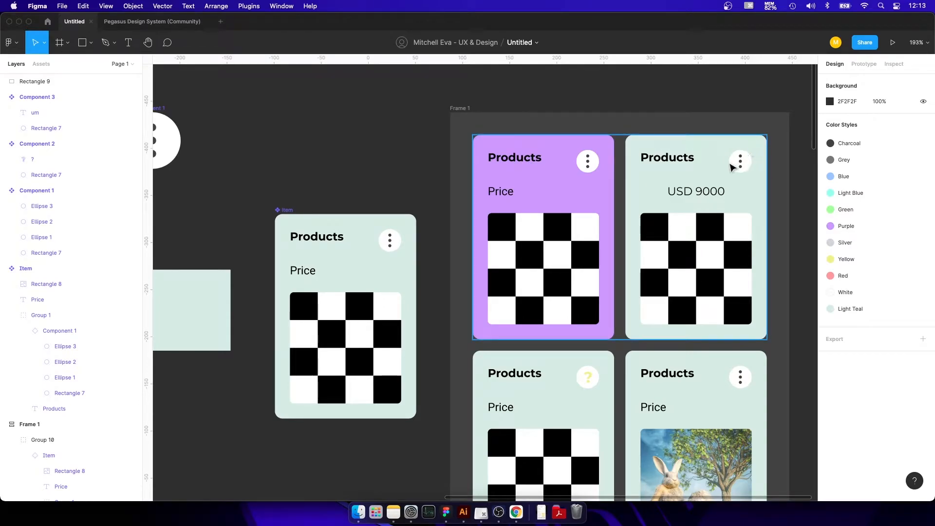
scroll(445, 253, left, 3)
drag(389, 192, 482, 171)
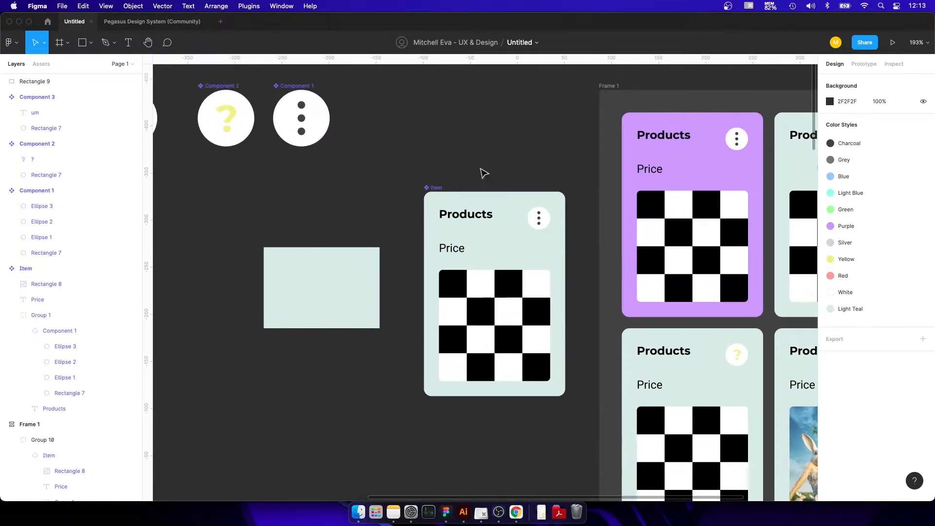
scroll(569, 262, up, 3)
scroll(336, 182, down, 8)
drag(269, 133, 439, 200)
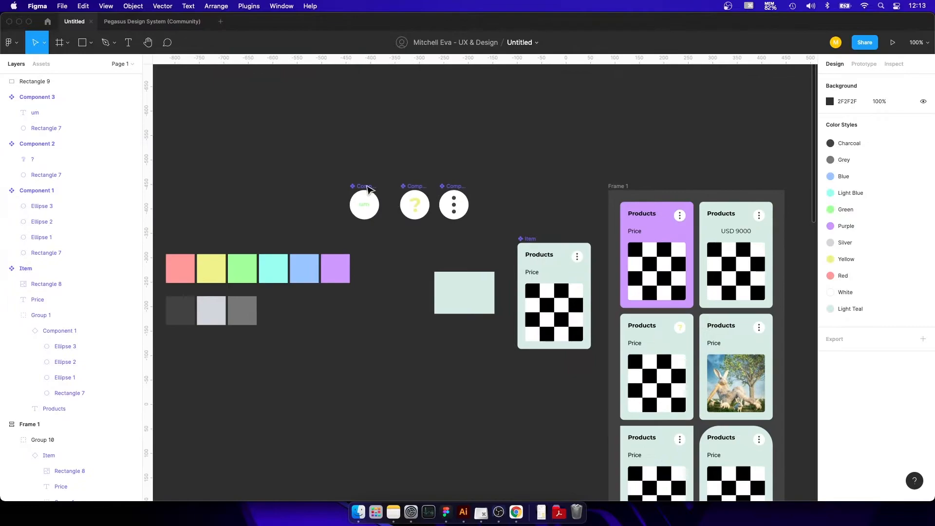
click(371, 196)
click(548, 204)
Check the color contrast of the green "um" text against its white circle with the Contrast plugin, and close the plugin.
scroll(362, 211, up, 10)
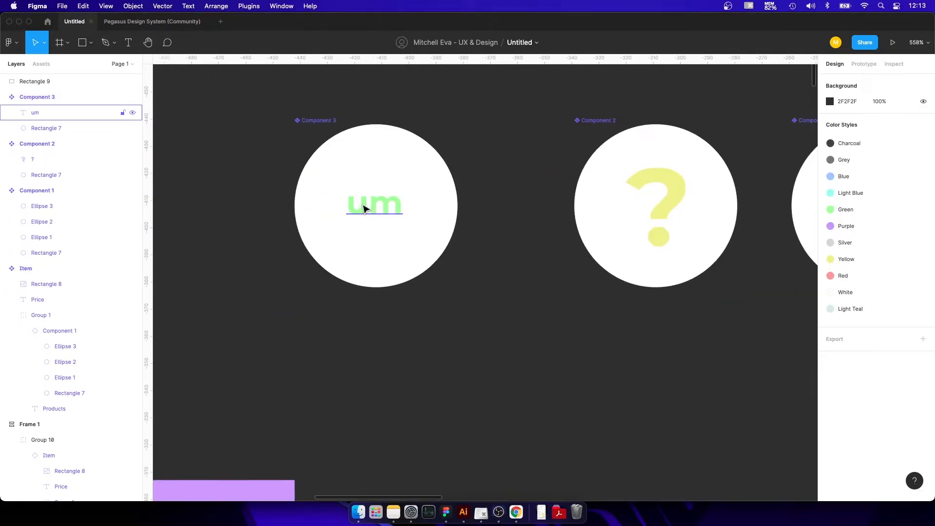
double_click(365, 207)
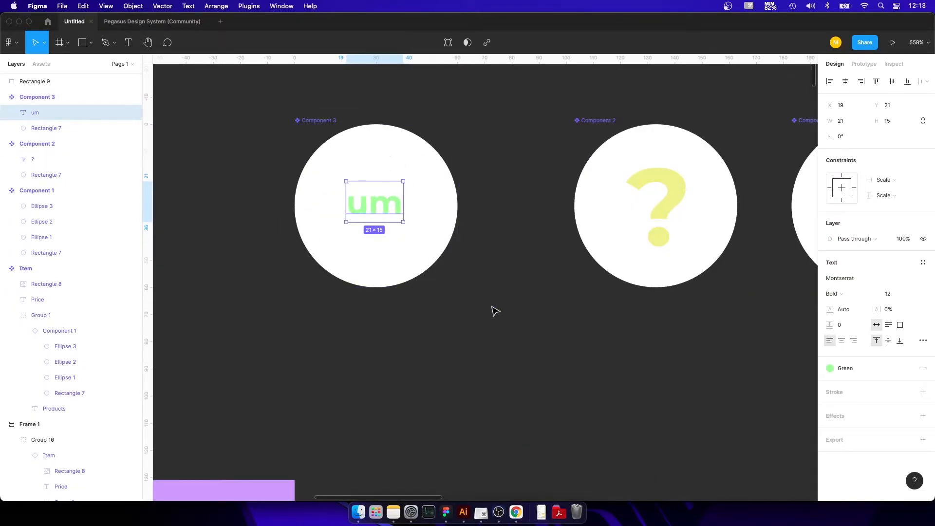
scroll(462, 219, down, 1)
drag(501, 227, 421, 200)
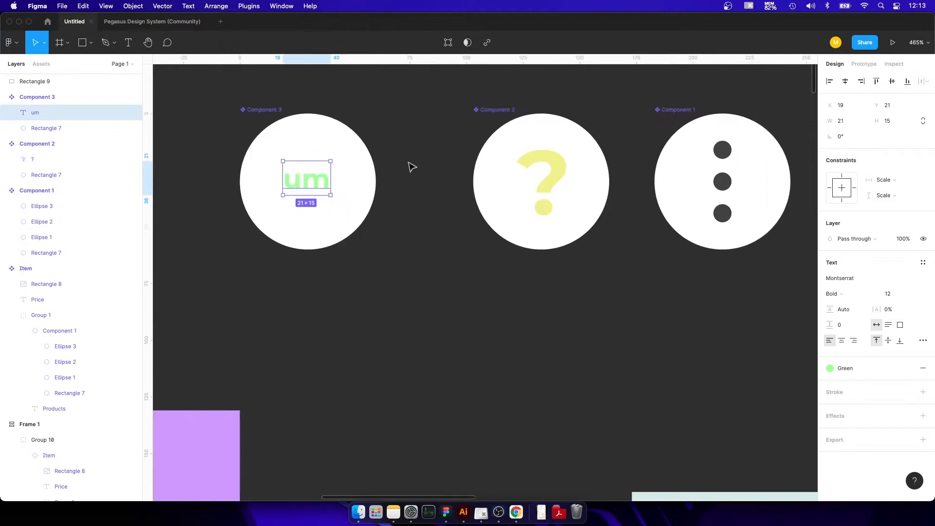
click(250, 7)
click(254, 19)
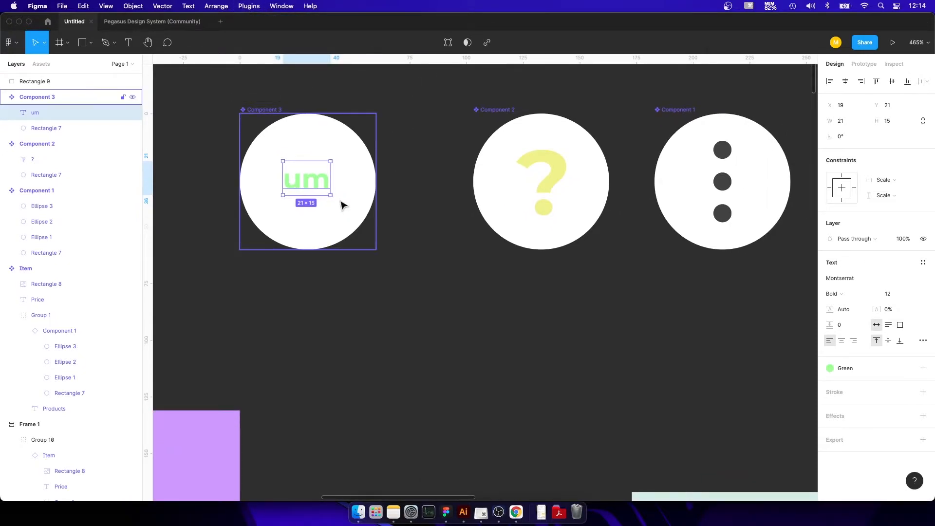
drag(279, 190, 549, 142)
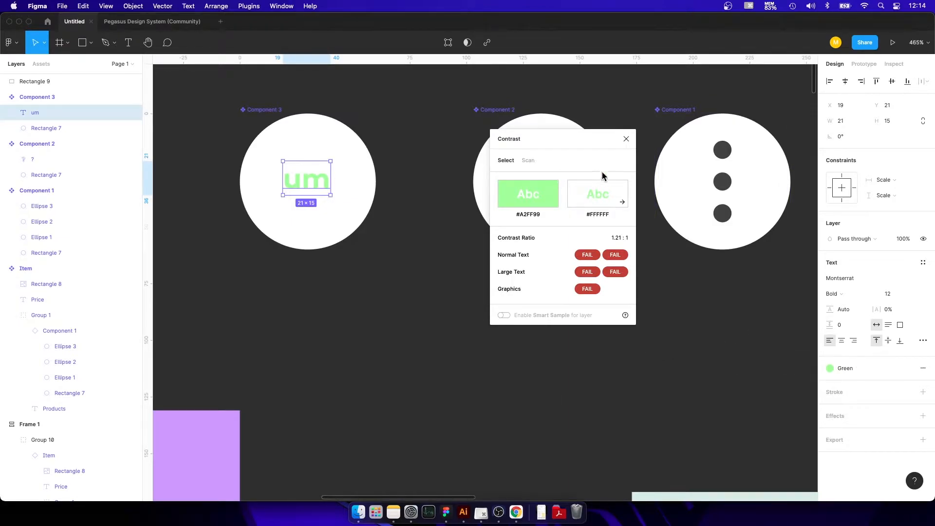
click(625, 139)
click(548, 372)
Swap the nested three-dot icon in the main Item component for Component 3.
scroll(549, 373, down, 5)
drag(663, 342, 304, 125)
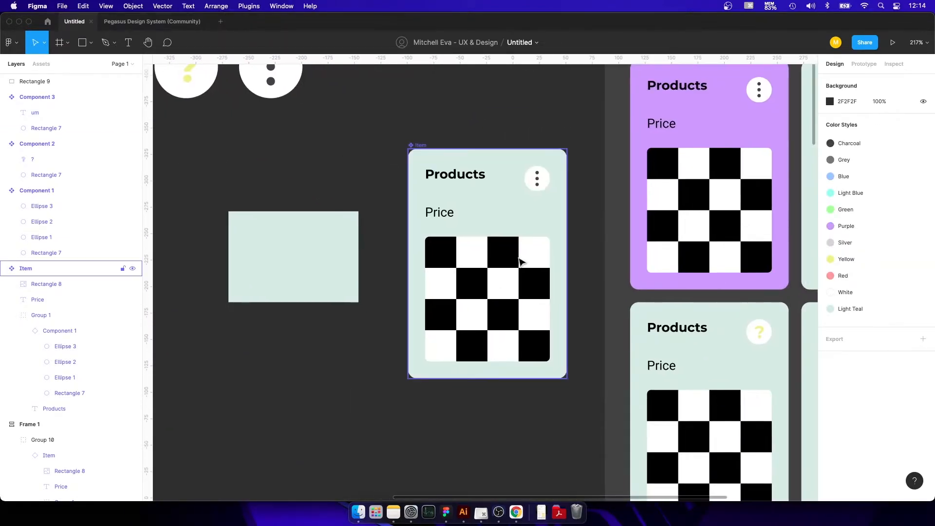
scroll(502, 294, up, 3)
scroll(502, 294, right, 2)
click(476, 245)
double_click(478, 251)
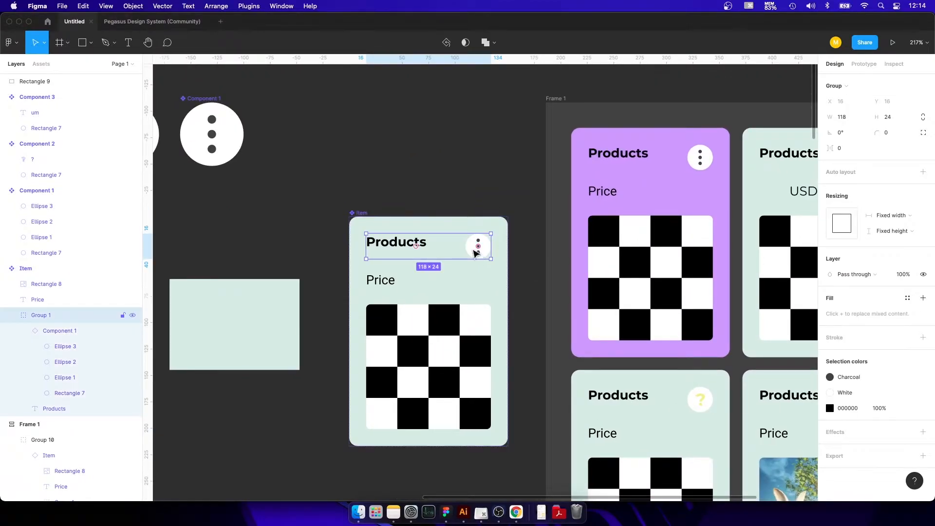
double_click(477, 247)
click(873, 191)
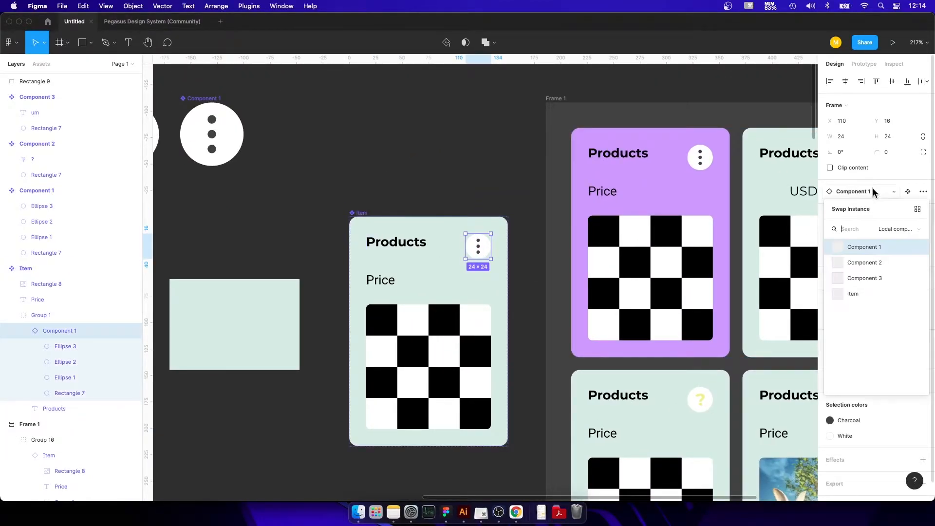
click(865, 278)
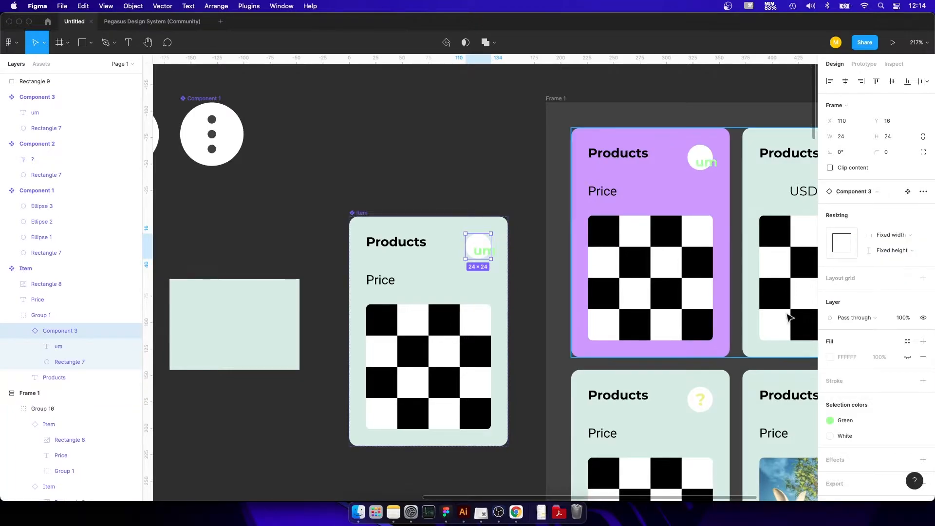
Place a 24 × 24 copy of the card's Component 3 icon instance on the canvas left of the main Component 3.
scroll(779, 317, right, 5)
scroll(747, 317, down, 3)
scroll(648, 280, up, 3)
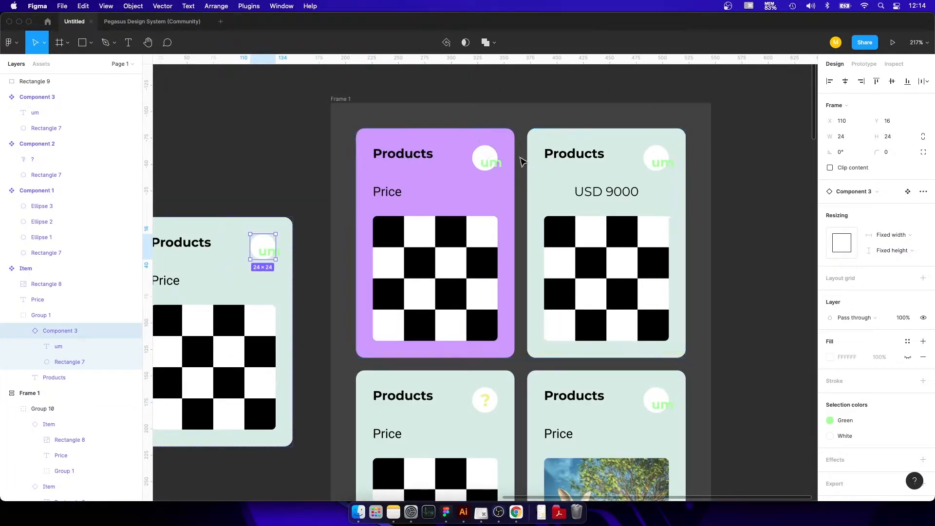
double_click(490, 168)
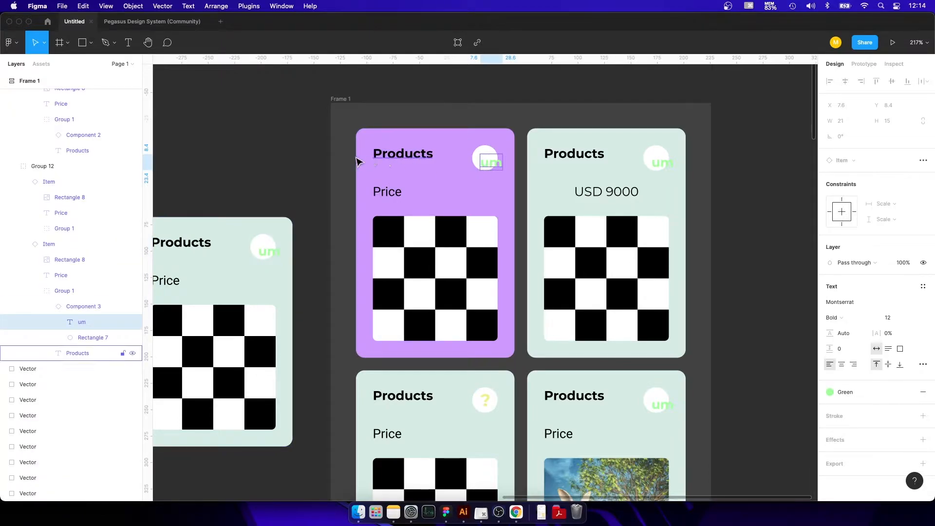
drag(302, 152, 303, 125)
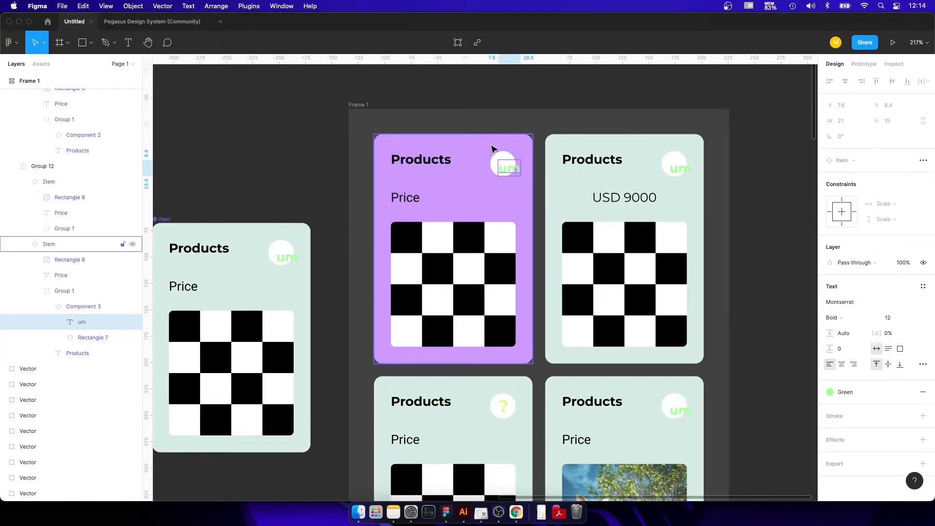
click(505, 158)
drag(440, 157, 700, 236)
drag(762, 244, 275, 290)
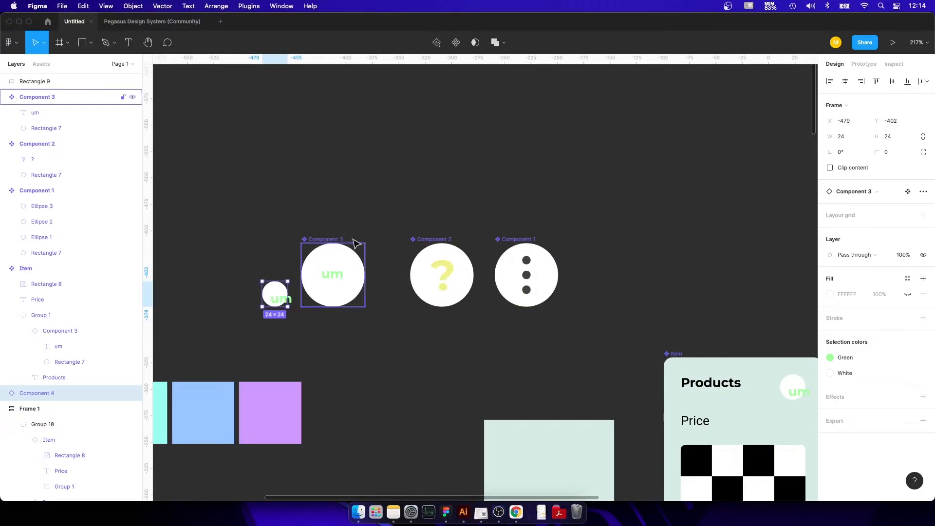
Enlarge the small Component 3 instance to about 59 × 59 from its upper-left corner.
scroll(265, 295, up, 5)
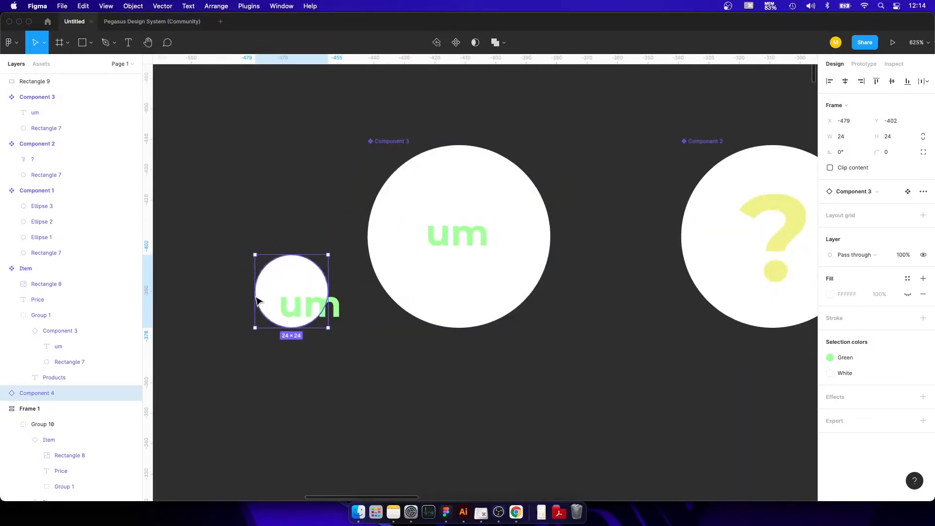
double_click(305, 310)
key(Escape)
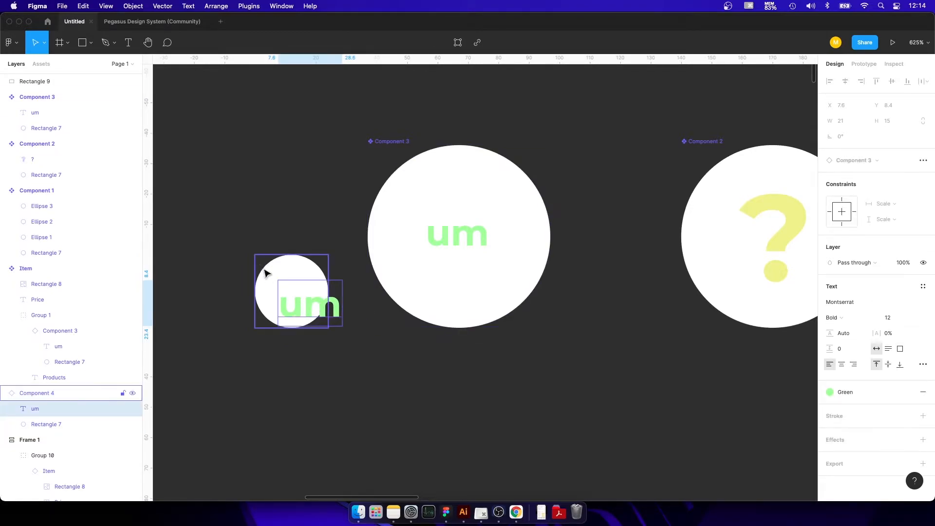
drag(255, 254, 176, 148)
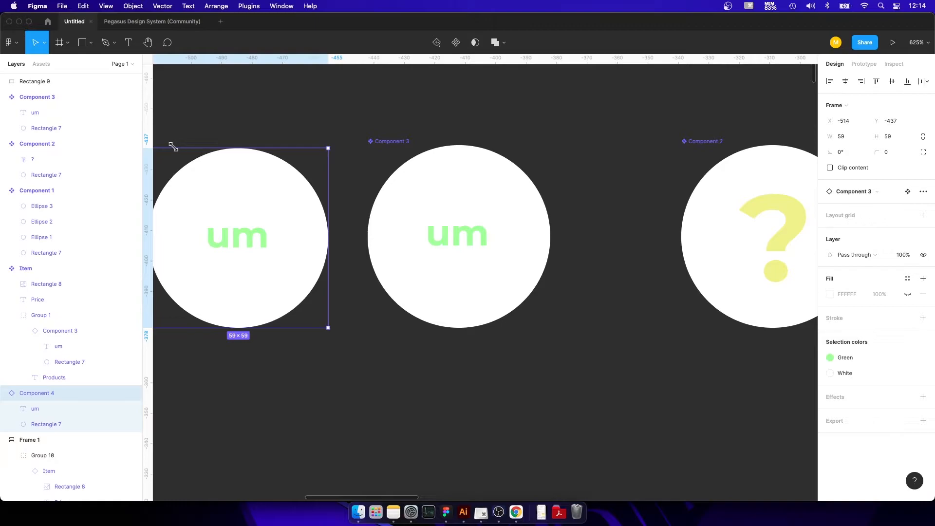
Undo the small Component 3 instance's enlargement and convert the "um" text in the main Component 3 to outlines.
key(super+z)
double_click(476, 246)
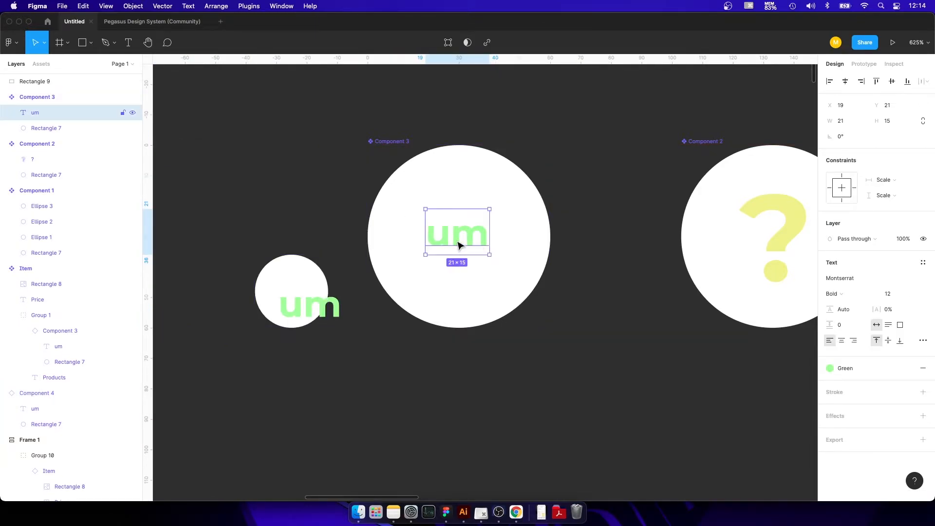
right_click(492, 226)
double_click(442, 229)
right_click(440, 231)
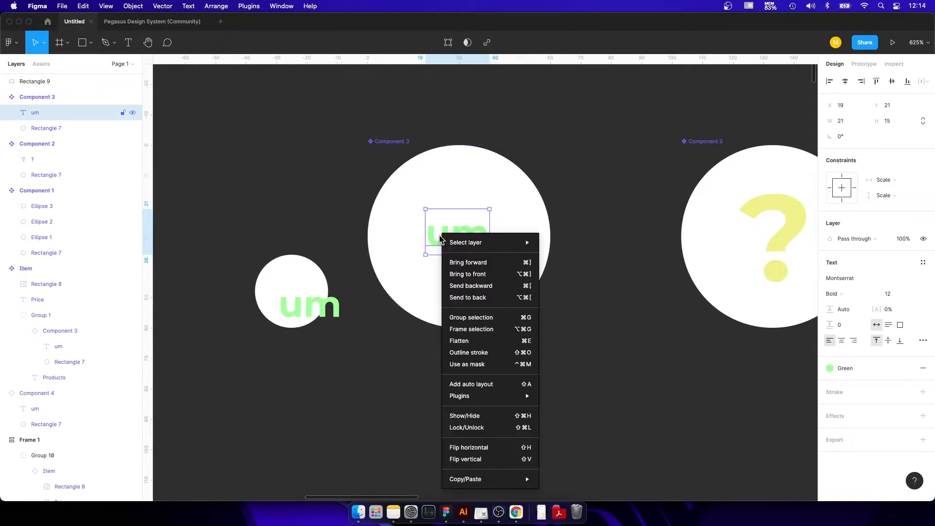
click(491, 353)
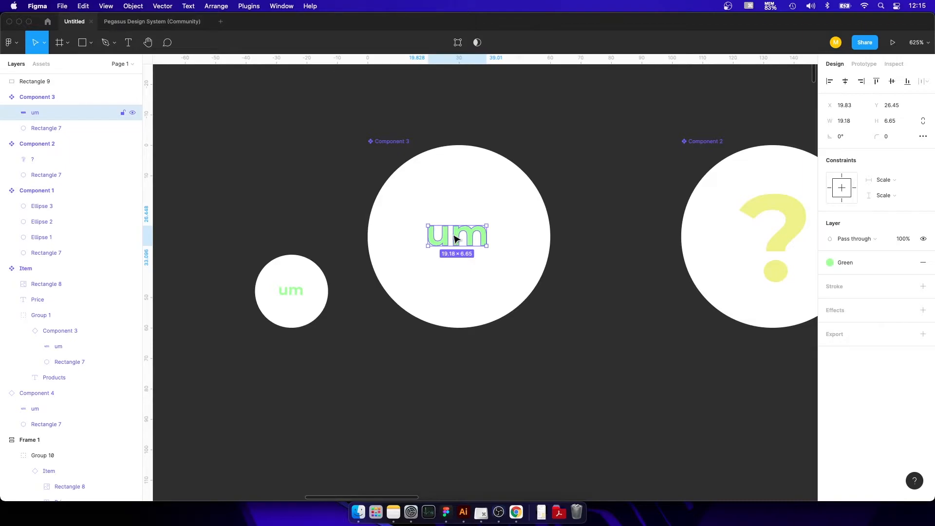
Examine how the outlined "um" icon appears in the main Item component and in the card instances in Frame 1.
click(552, 336)
scroll(551, 322, down, 8)
drag(621, 338, 327, 171)
scroll(565, 119, up, 5)
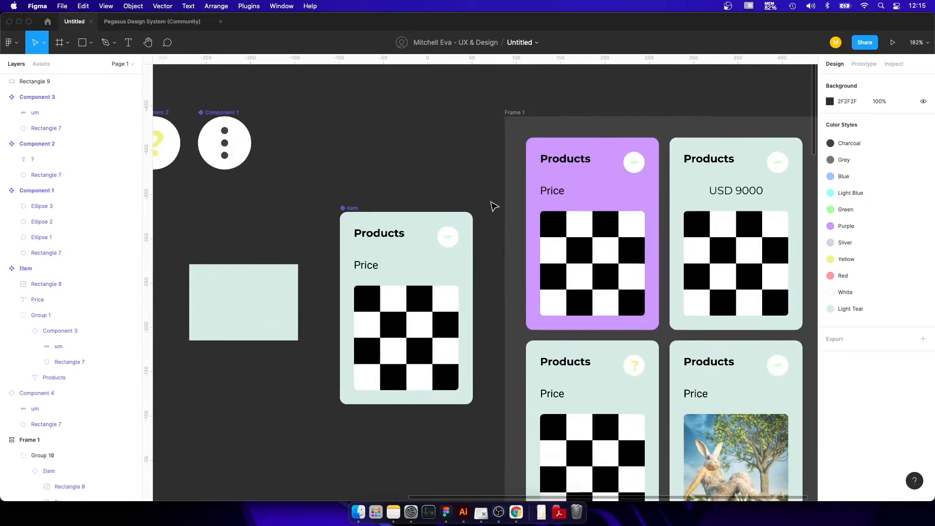
scroll(642, 260, right, 5)
scroll(475, 185, down, 7)
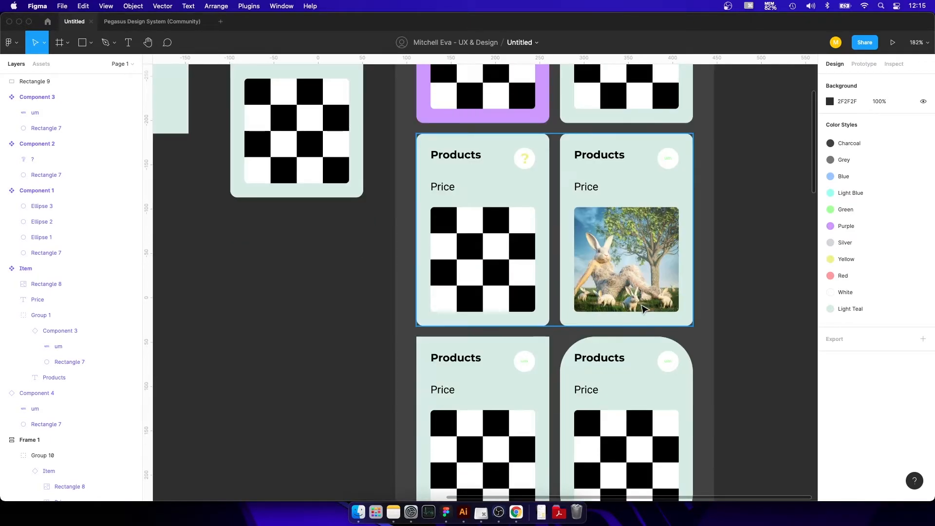
scroll(641, 314, up, 5)
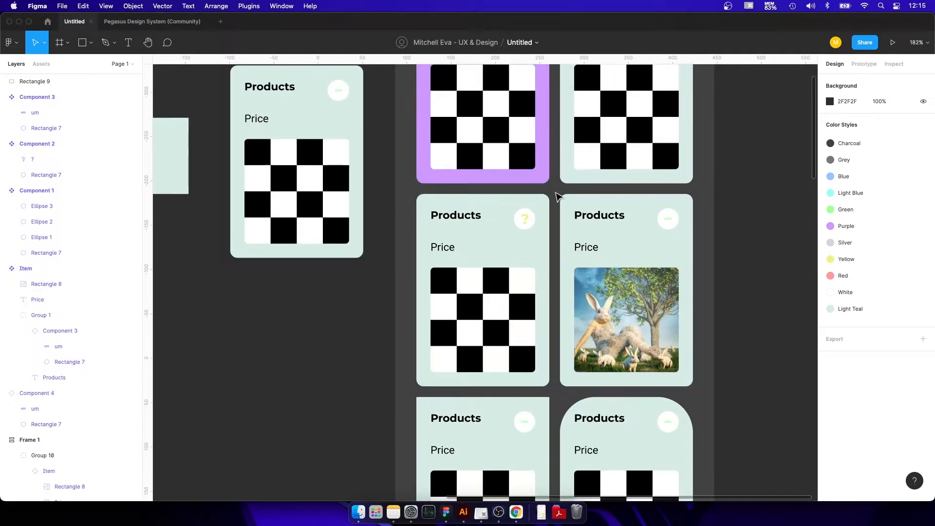
scroll(504, 229, up, 4)
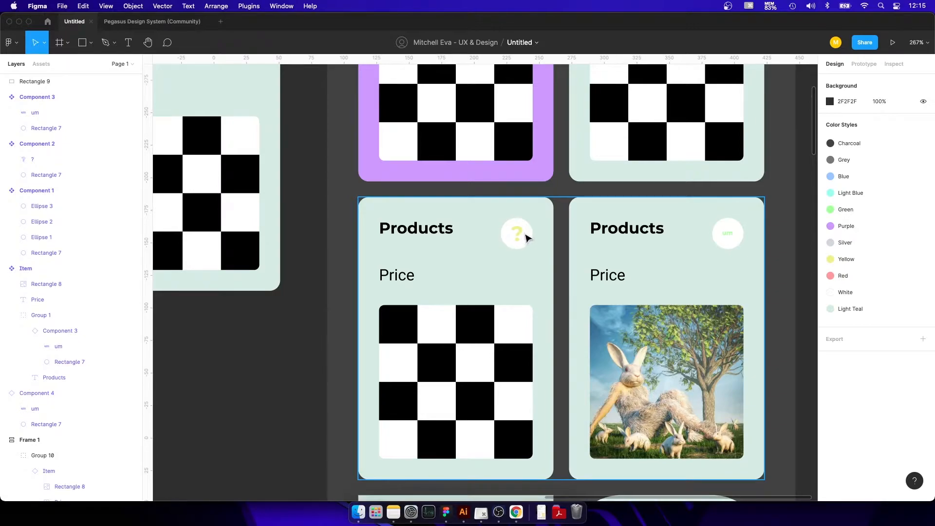
scroll(522, 237, down, 6)
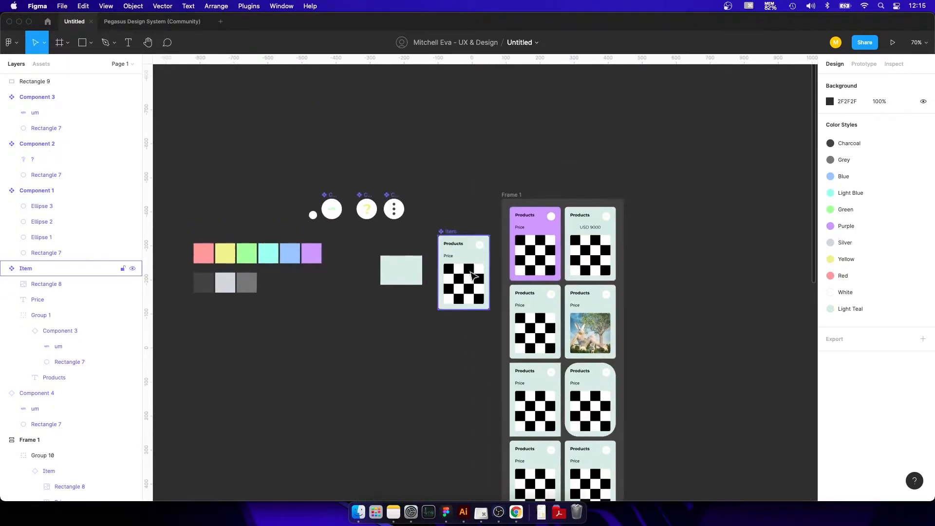
scroll(655, 290, up, 4)
Undo the text outlining, the extra icon instance and the icon swap, back to the three-dot icon in the main Item component.
key(super+z)
key(super+z)
key(super+z)
key(super+z)
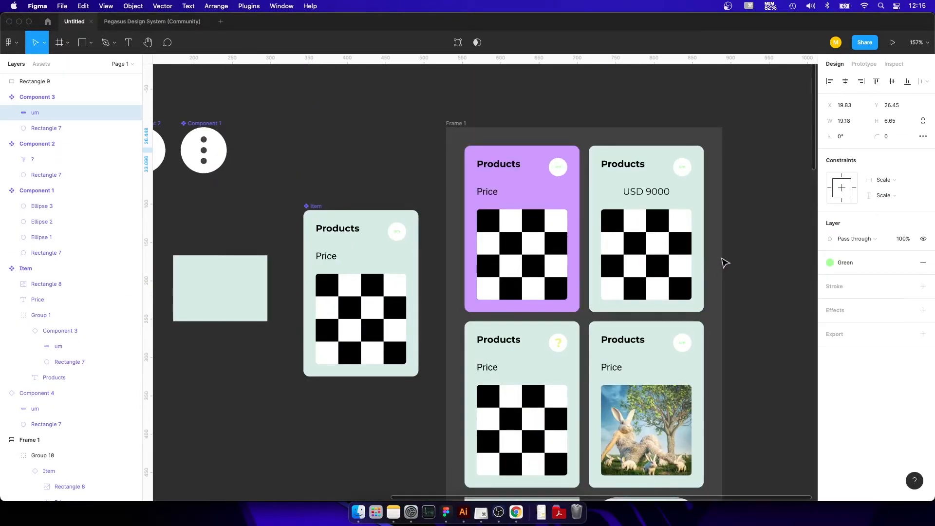
key(super+z)
key(super+z)
key(super+z)
key(super+z)
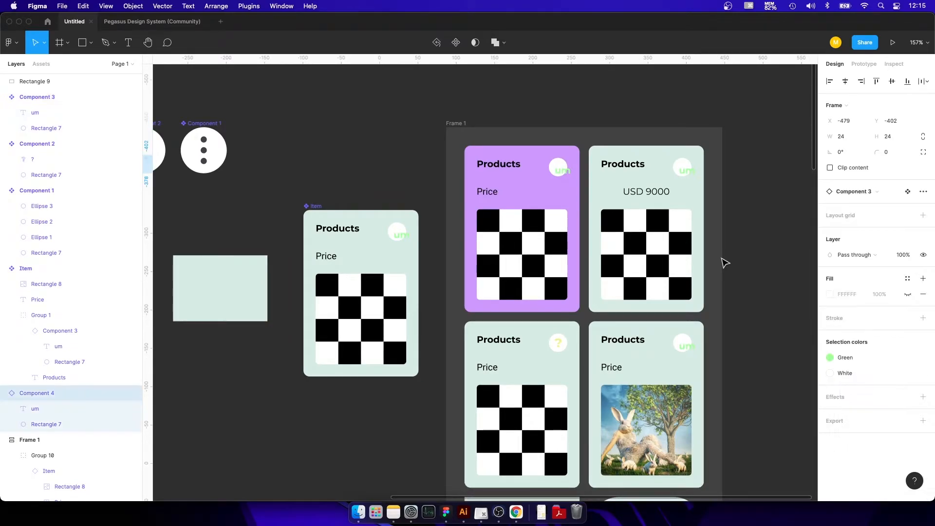
key(super+z)
key(super+z)
key(super+z)
key(super+z)
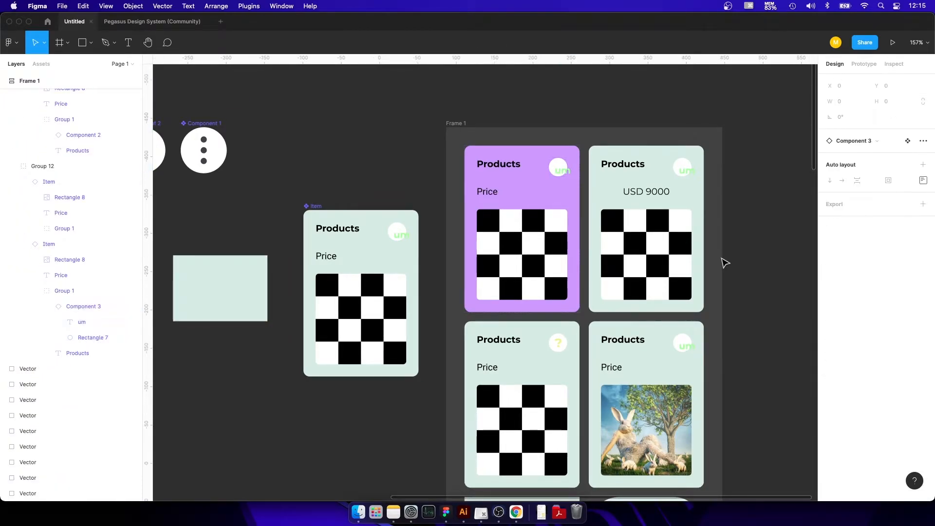
key(super+z)
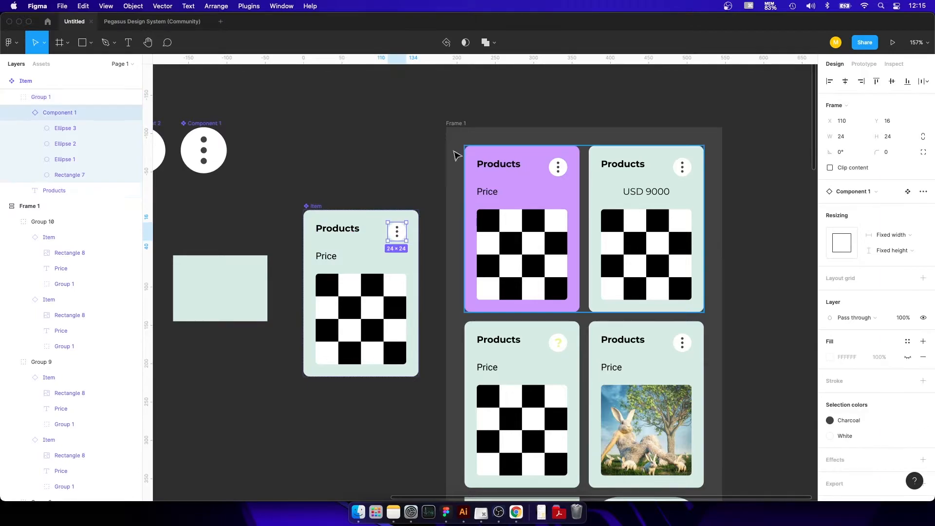
click(361, 129)
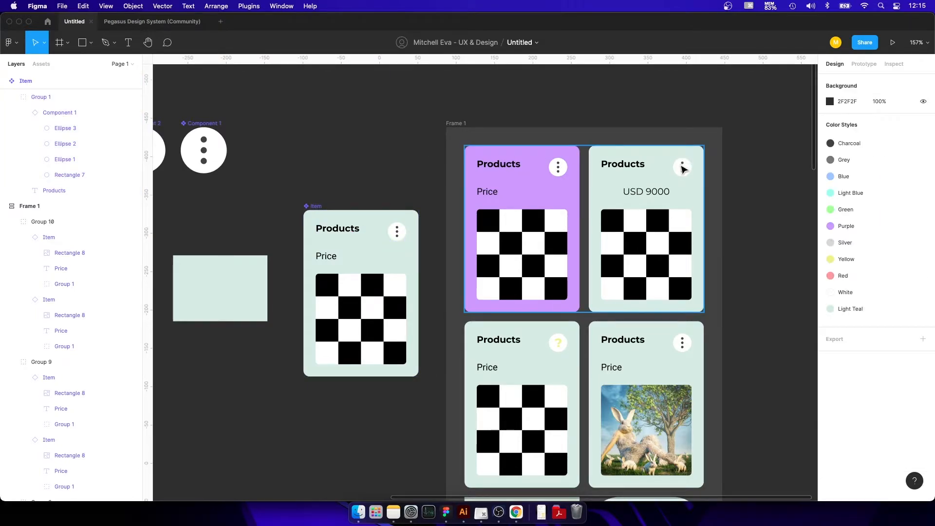
Try to override the nested icon in the USD 9000 card by choosing Component 1 as its swapped instance.
click(684, 169)
double_click(684, 169)
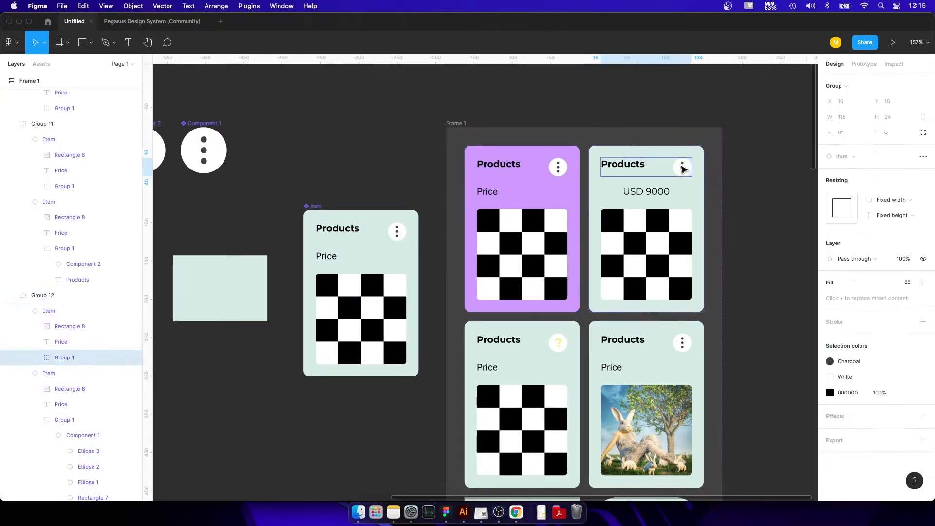
double_click(684, 169)
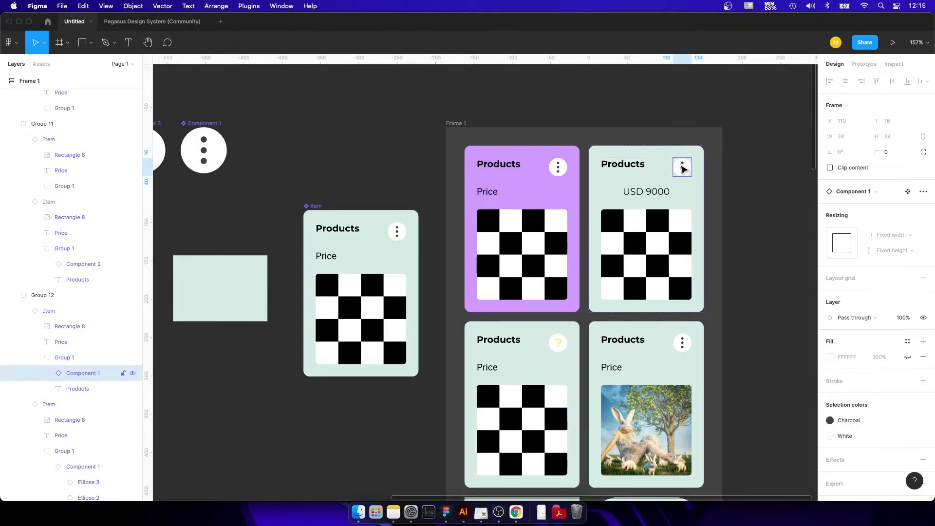
click(880, 193)
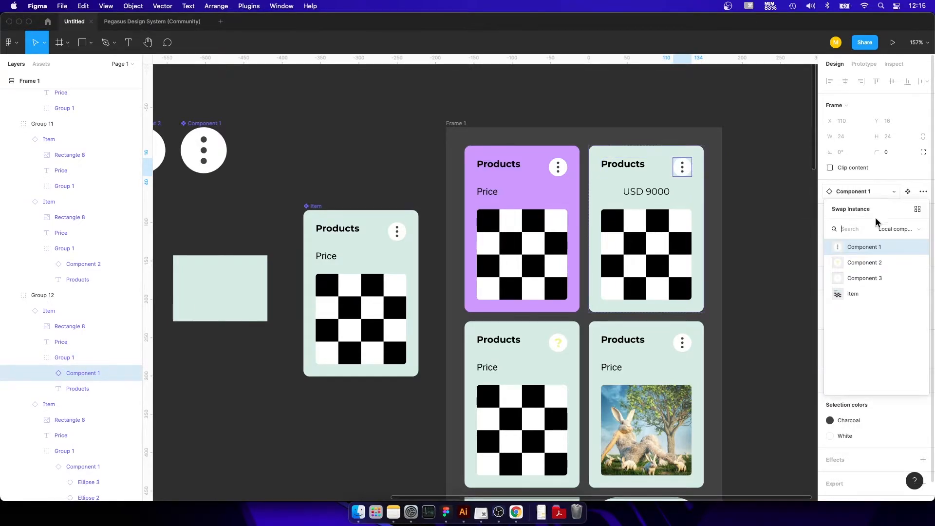
click(878, 248)
click(359, 132)
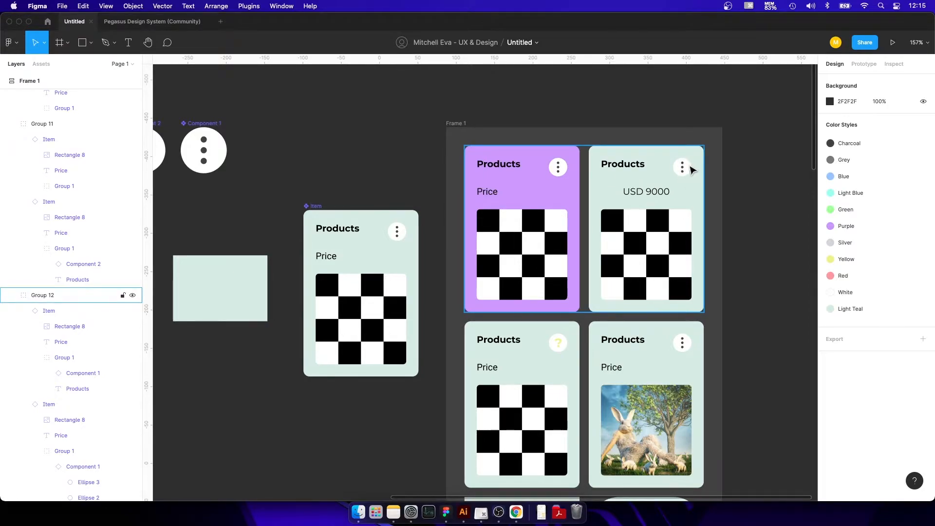
click(684, 171)
click(684, 170)
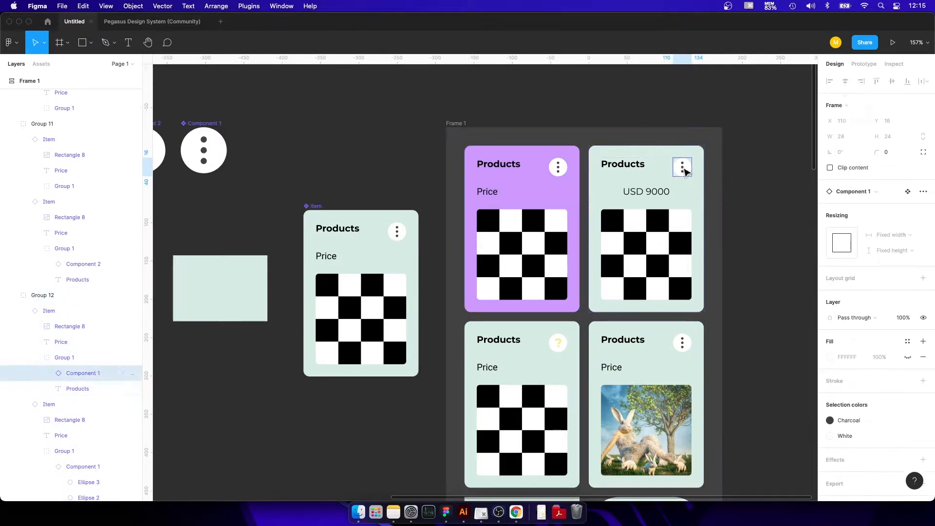
click(382, 134)
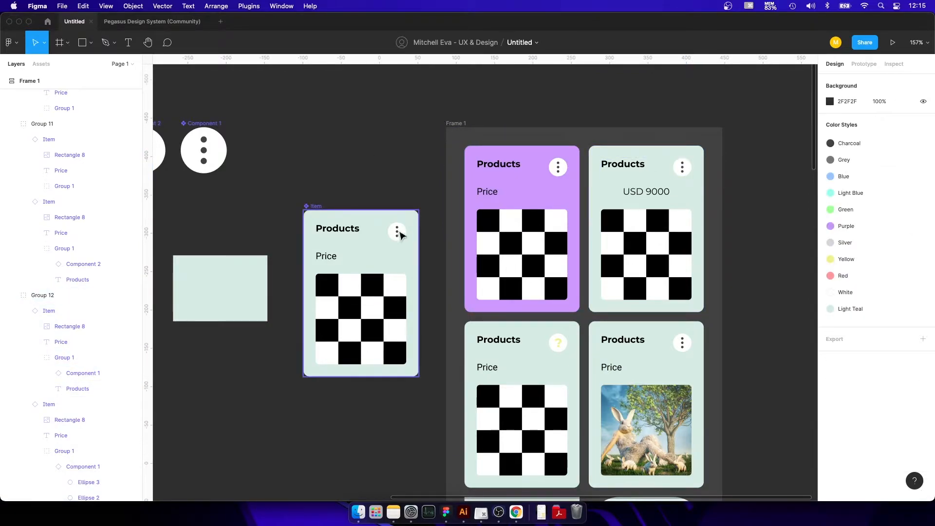
Swap the main Item's nested icon for Component 3 and back to Component 1 to test the instances' icons.
double_click(398, 231)
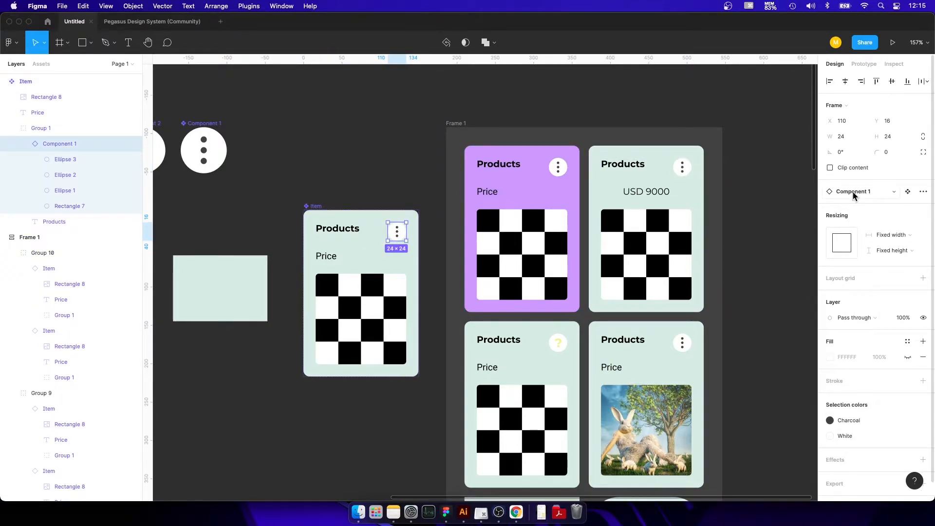
click(853, 195)
click(872, 277)
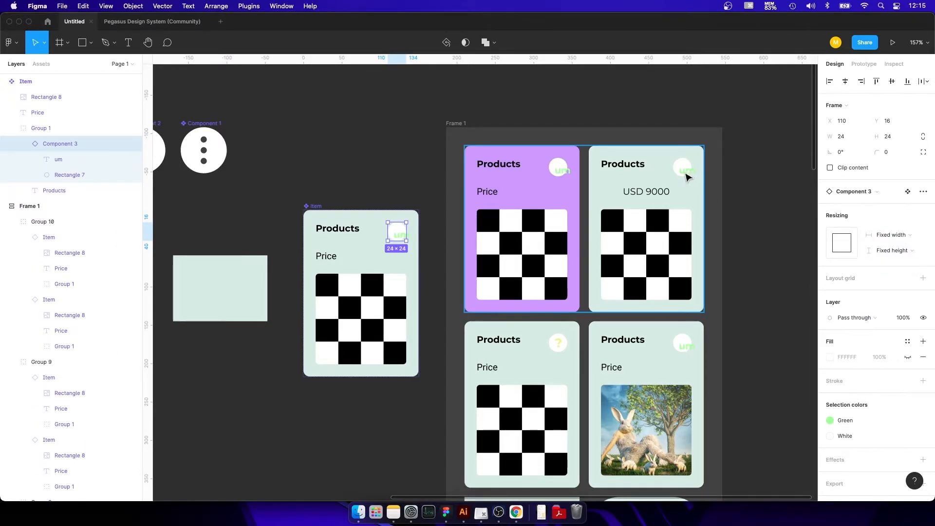
click(861, 195)
click(863, 247)
click(361, 159)
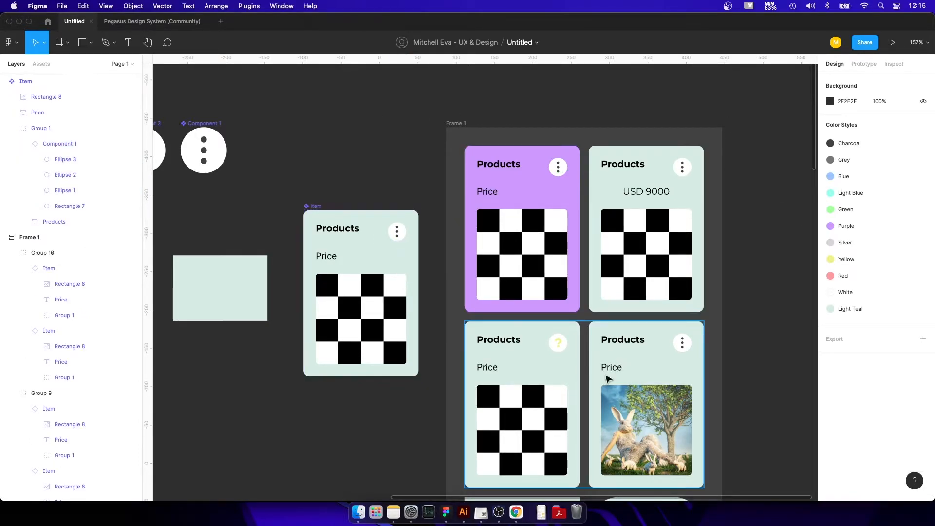
Apply the Green color style to the fill of the square-cornered card instance in Frame 1.
scroll(521, 317, down, 5)
click(521, 317)
click(843, 357)
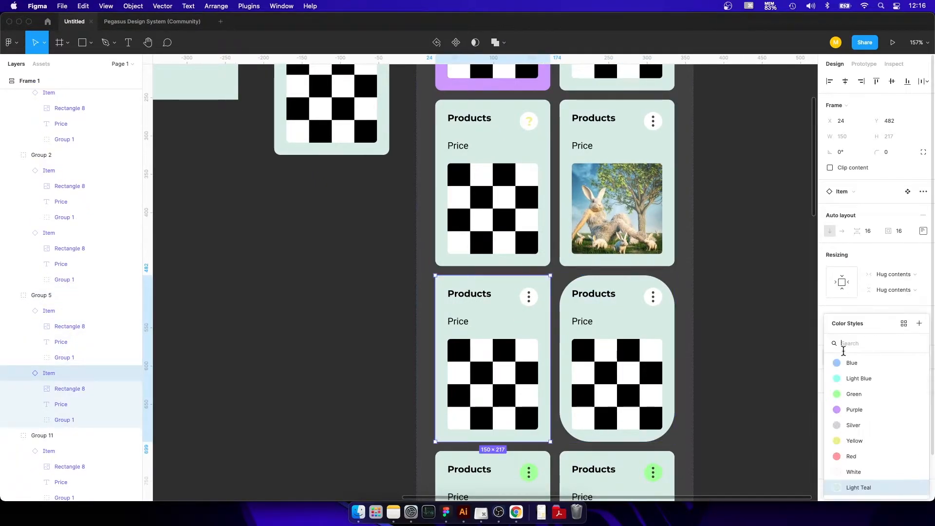
click(854, 394)
click(720, 221)
Apply the Yellow color style to the fill of the main Item component.
scroll(691, 210, up, 3)
scroll(665, 194, up, 2)
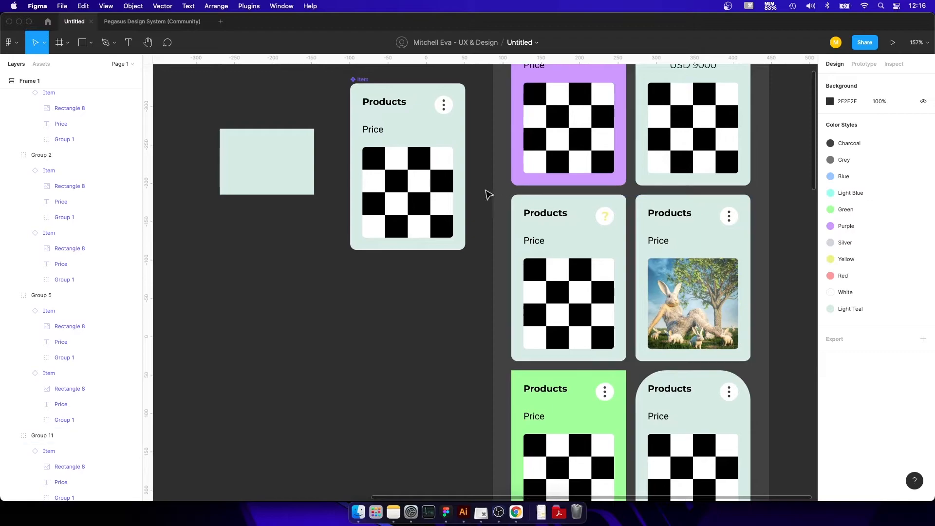
click(445, 138)
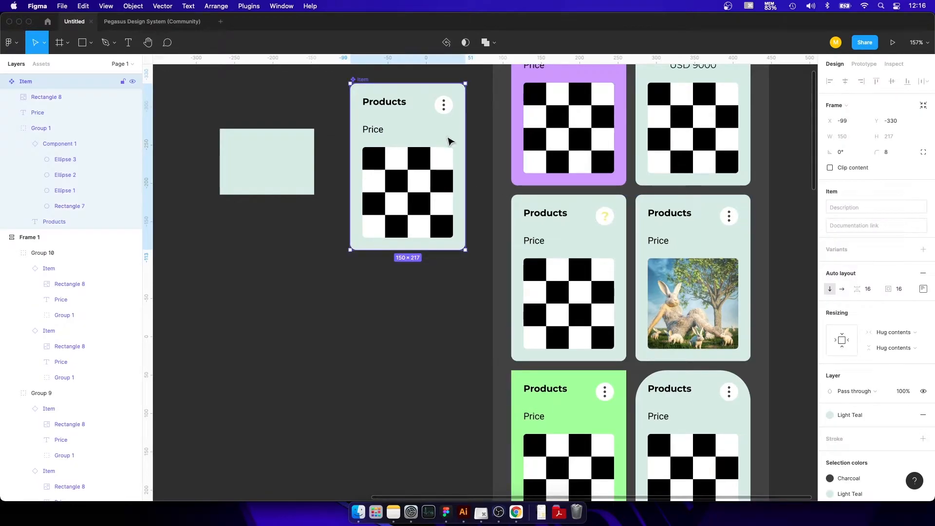
click(865, 420)
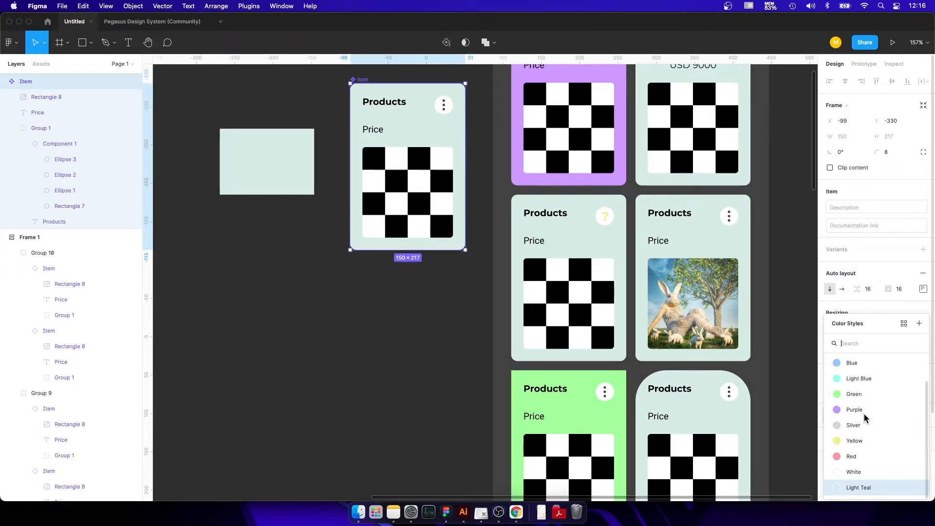
click(857, 442)
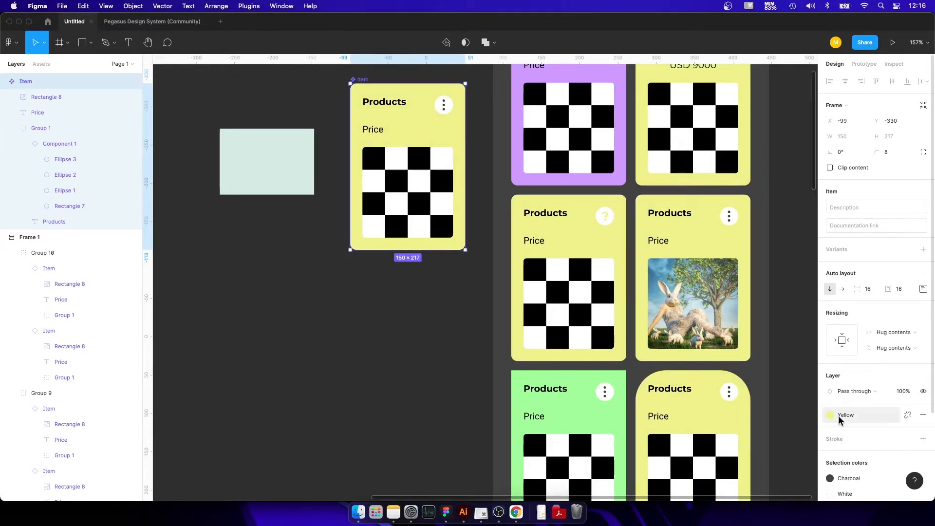
Move the main Item component up to X -85, Y -438, between Component 1 and Frame 1.
drag(644, 173, 626, 249)
mouse_move(569, 334)
mouse_down()
mouse_move(576, 218)
mouse_move(554, 294)
mouse_move(536, 175)
mouse_move(573, 339)
mouse_up()
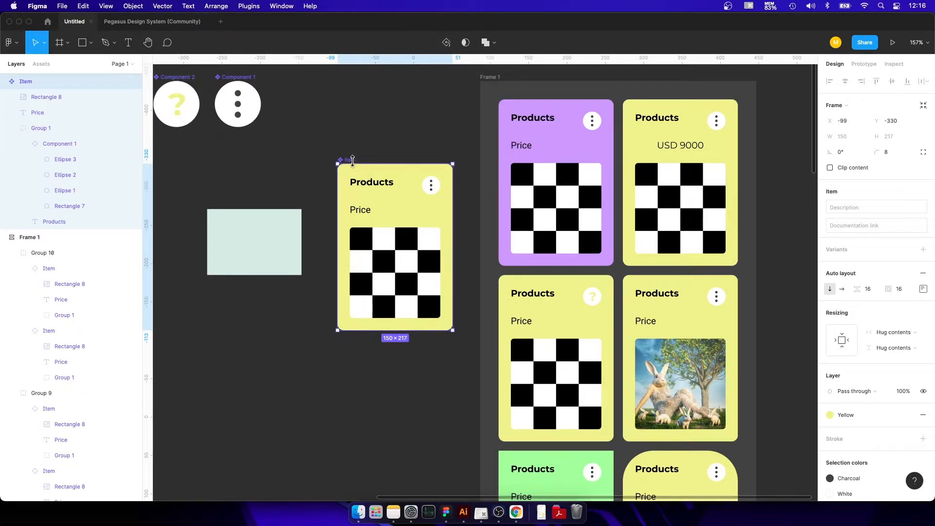
drag(351, 162, 363, 79)
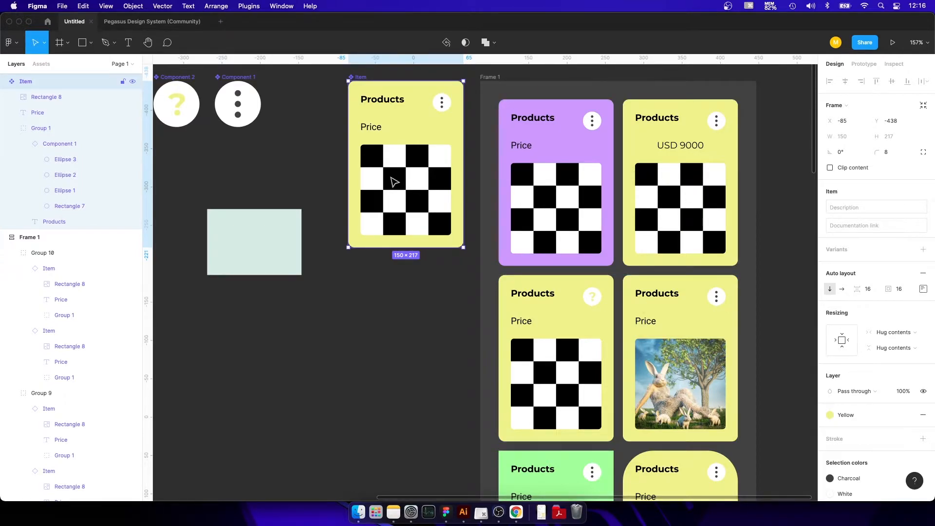
Change the main Item's checkered image fill to a linear gradient starting at red FF0000, and review the card instances in Frame 1.
click(404, 190)
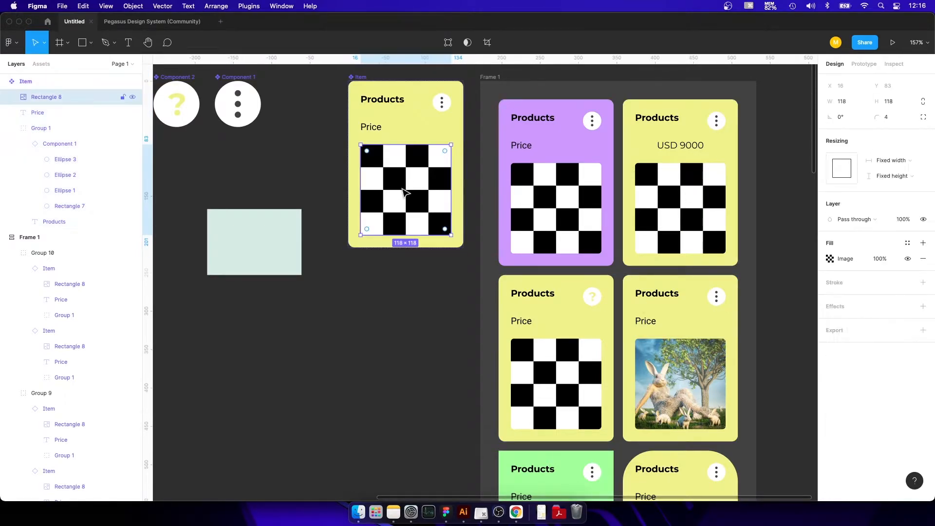
double_click(406, 194)
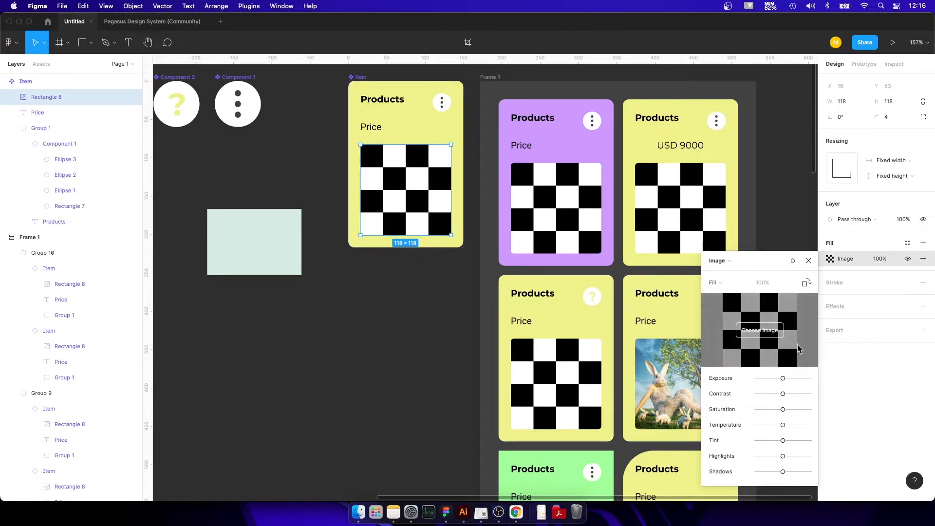
click(729, 262)
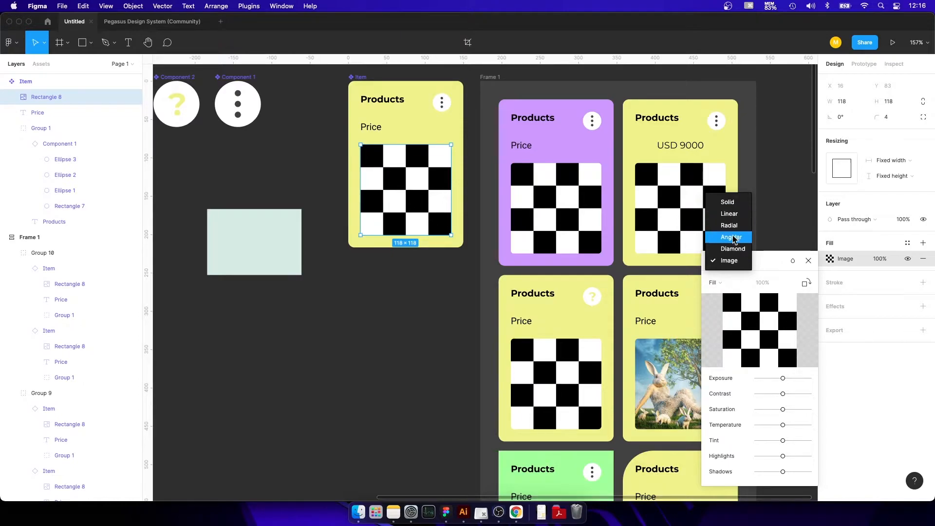
click(729, 214)
drag(737, 281, 795, 264)
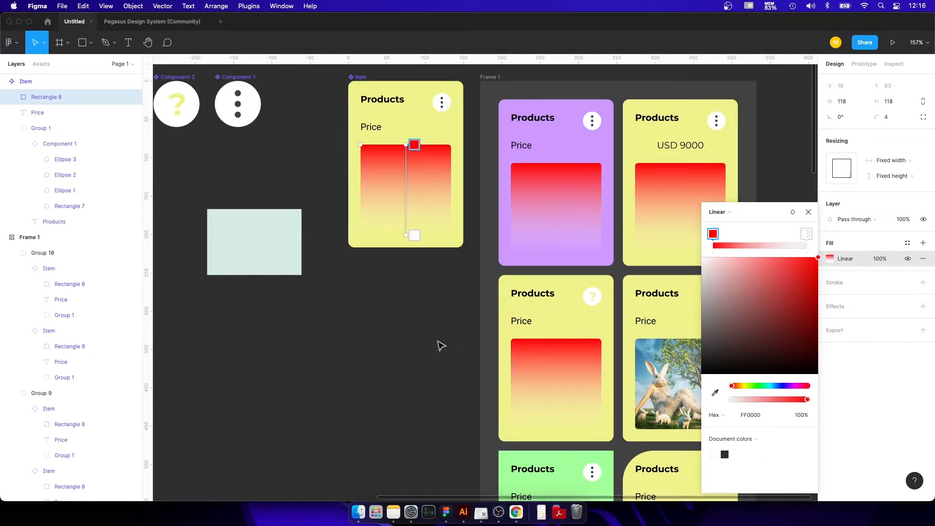
scroll(434, 351, down, 5)
scroll(435, 351, right, 5)
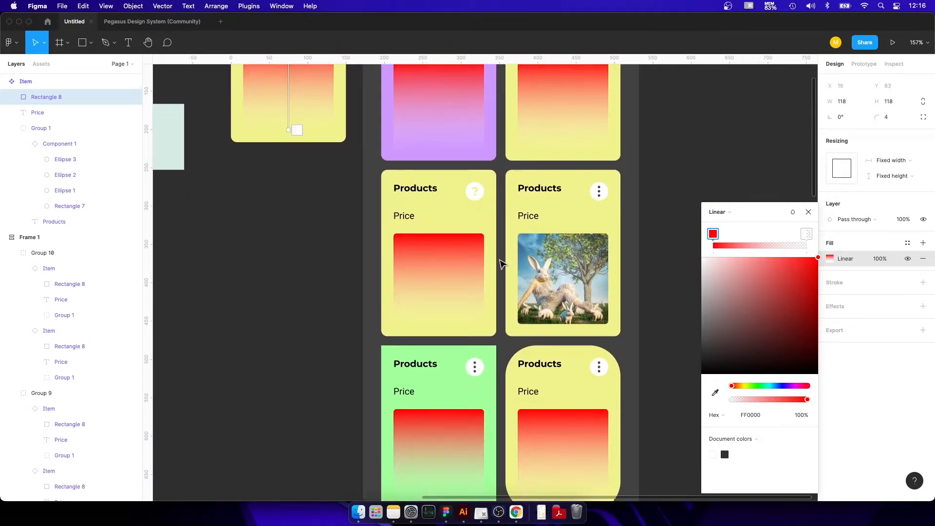
scroll(501, 264, down, 10)
scroll(578, 352, up, 8)
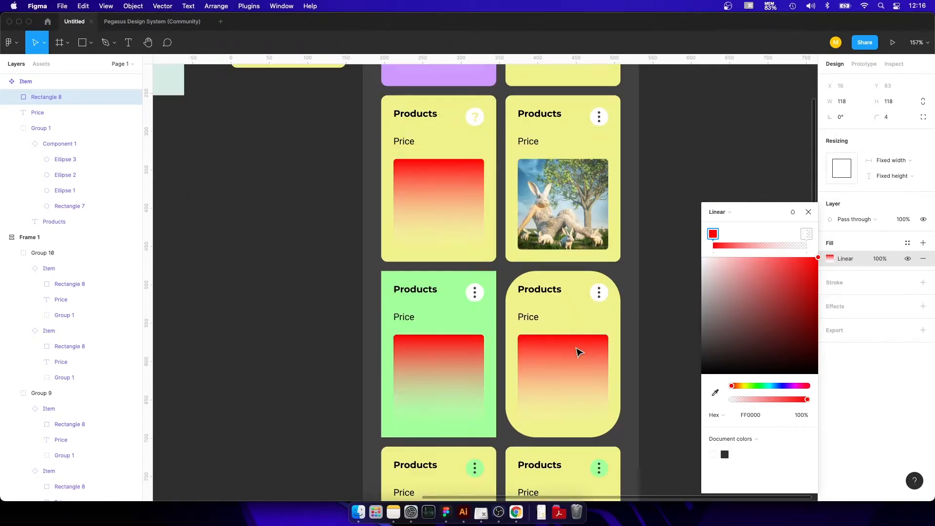
Inspect the image fill of the rabbit card instance in Frame 1 and compare it with the surrounding card instances.
click(537, 194)
double_click(537, 193)
double_click(537, 193)
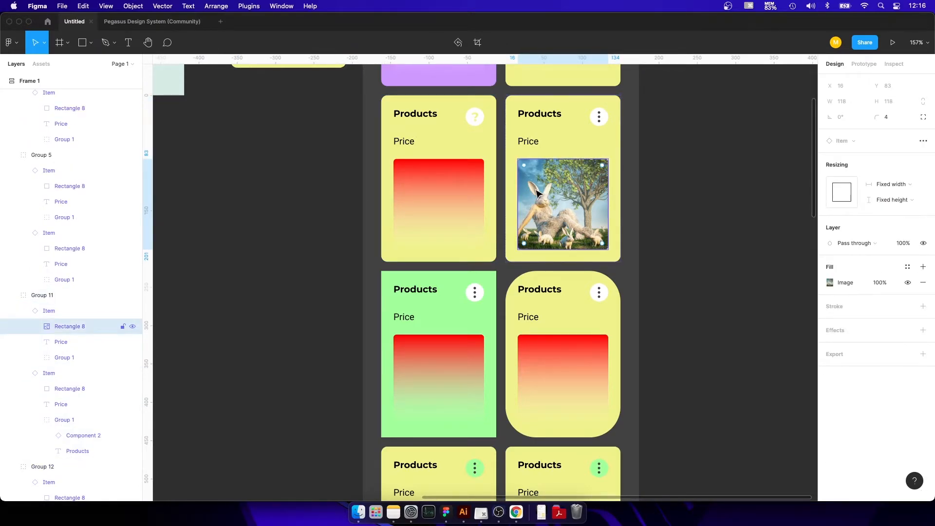
click(846, 285)
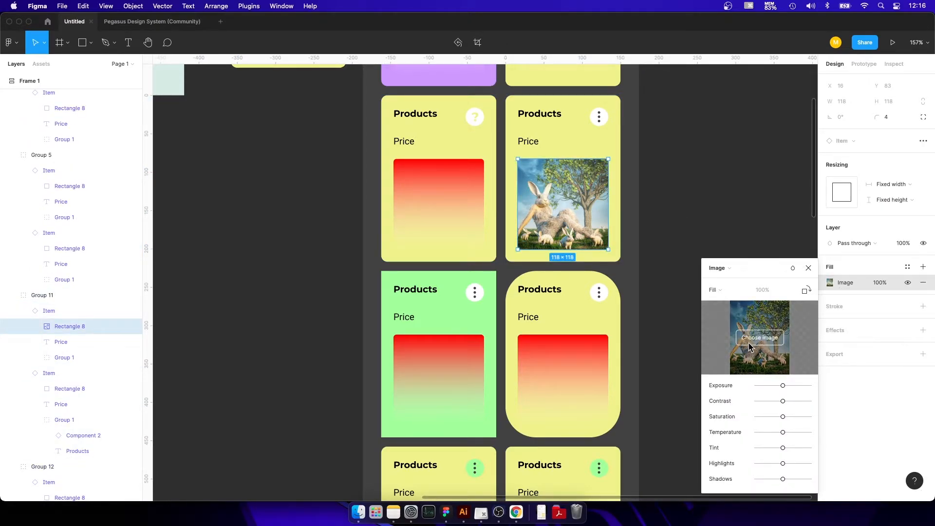
click(689, 145)
drag(689, 116, 729, 259)
click(709, 240)
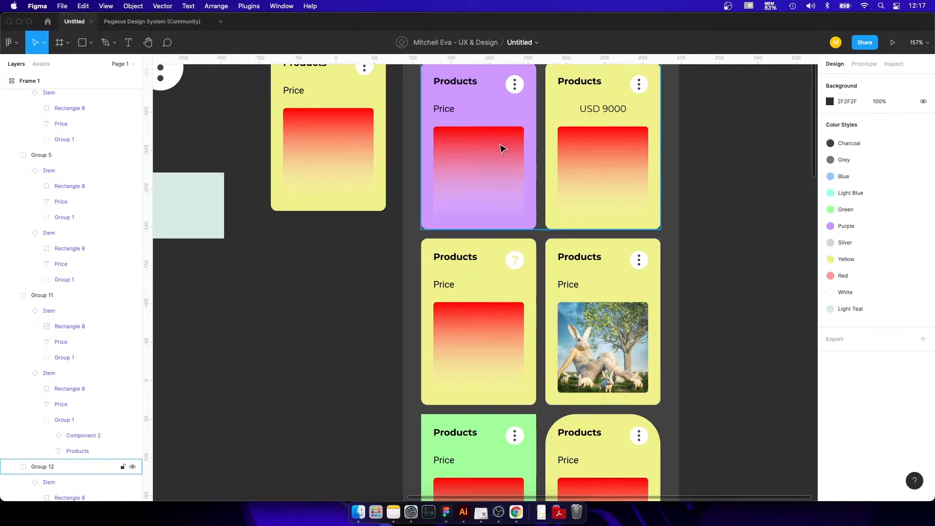
drag(613, 343, 617, 345)
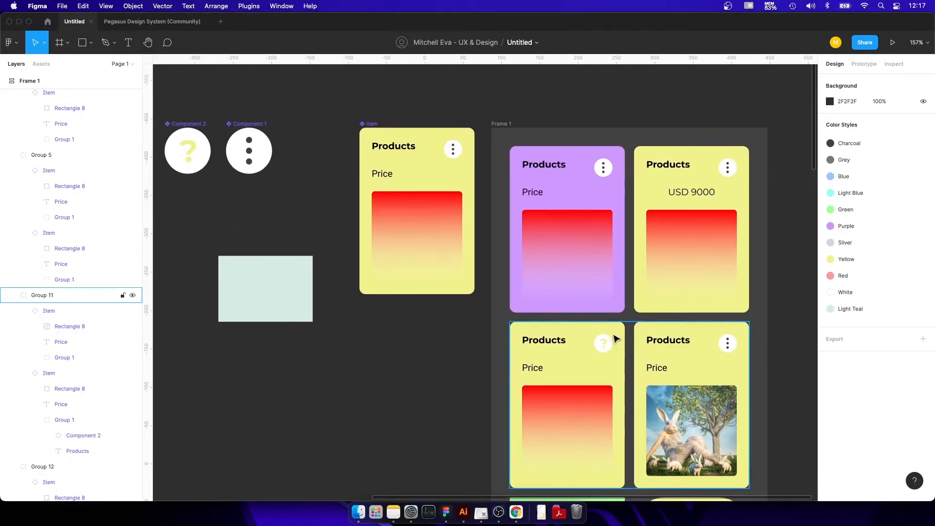
Inspect the text properties of the purple card's Products title and the neighbouring card's USD 9000 price.
click(550, 174)
double_click(547, 167)
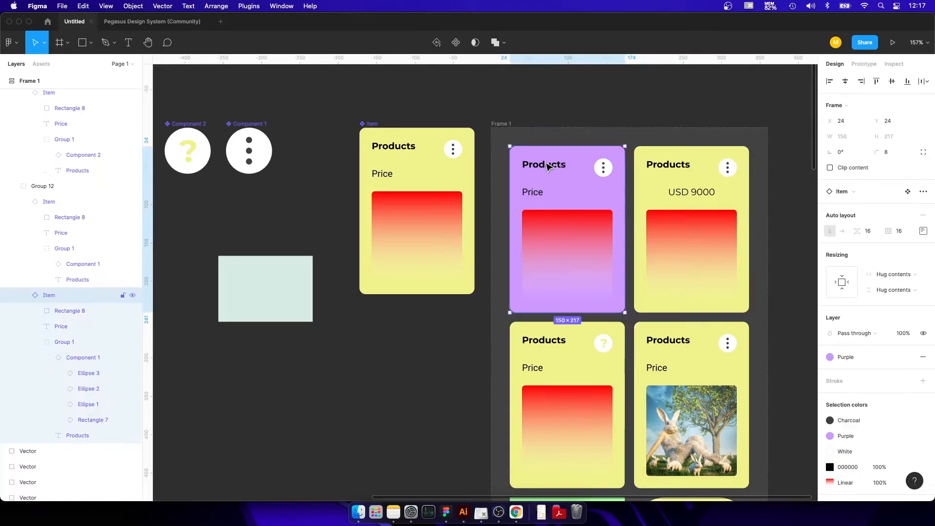
double_click(547, 167)
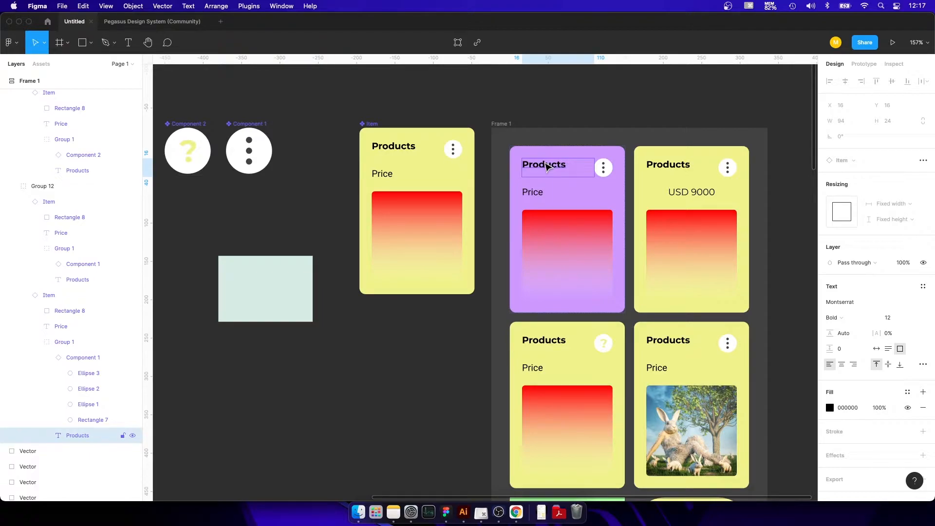
double_click(696, 193)
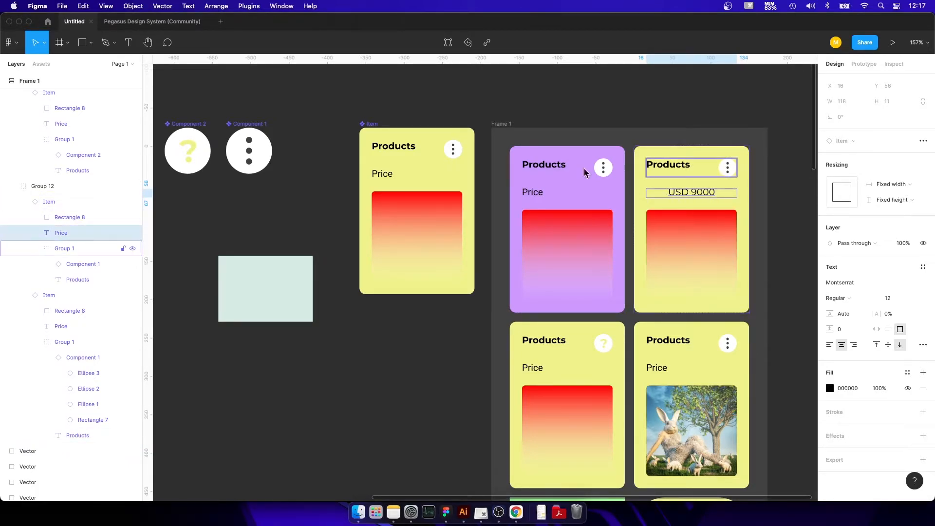
Right-align the Price text in the main Item component, and undo a trial narrowing of its text box.
click(464, 98)
double_click(383, 174)
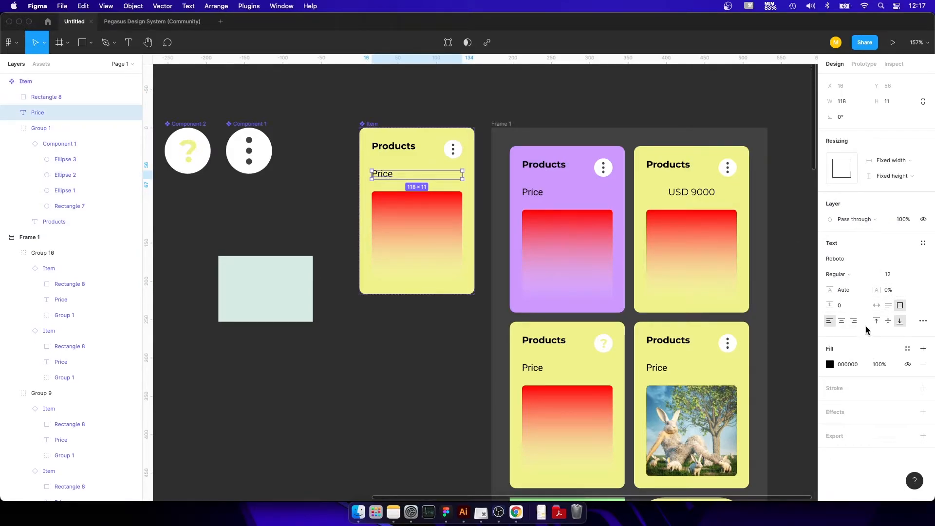
click(854, 321)
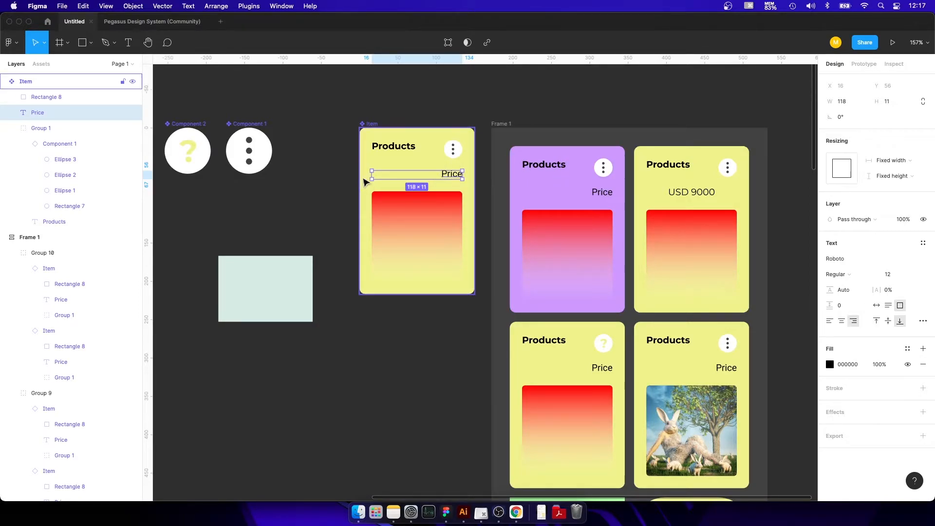
drag(462, 175, 428, 175)
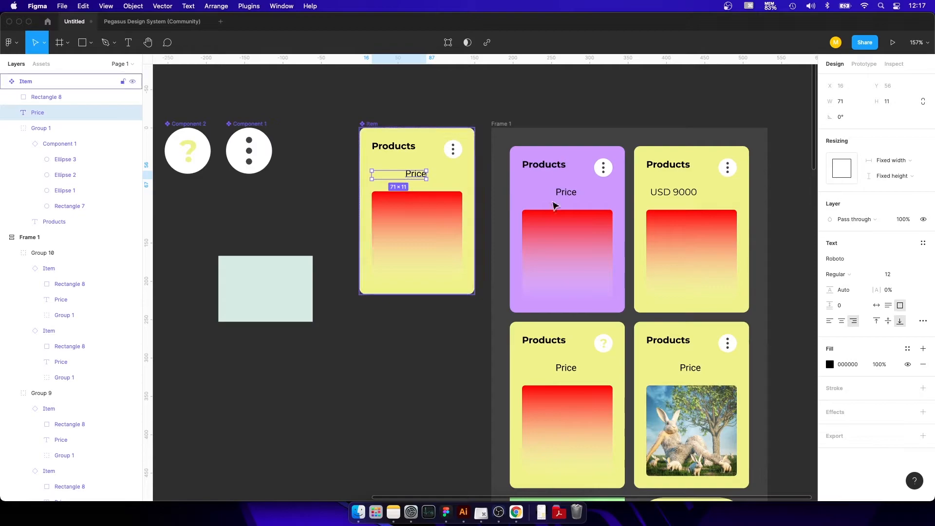
key(super+z)
Set the main Item's Price text to the Roboto Mono font in Bold.
click(865, 261)
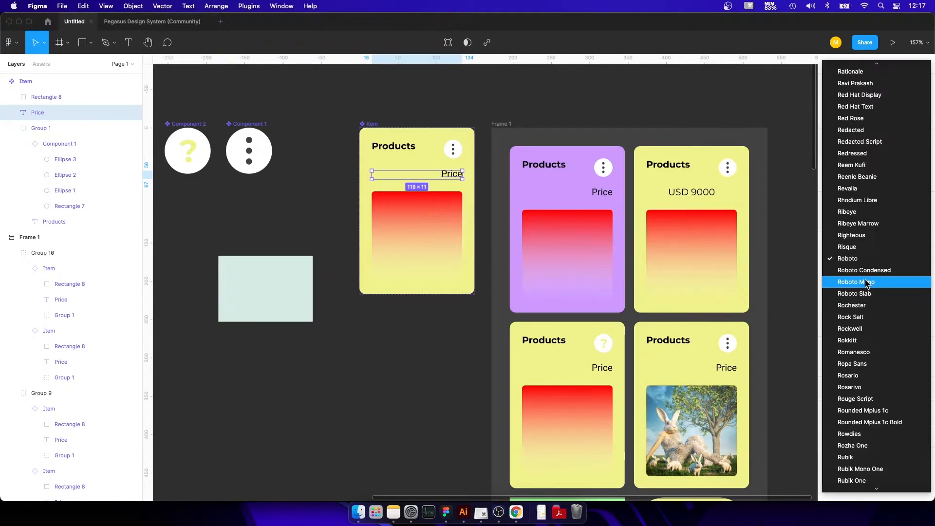
click(866, 281)
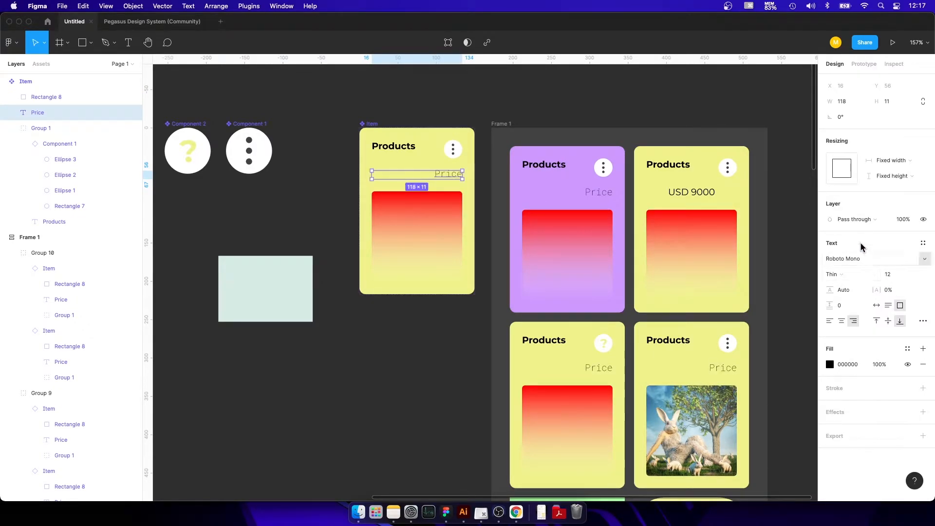
click(856, 274)
click(854, 287)
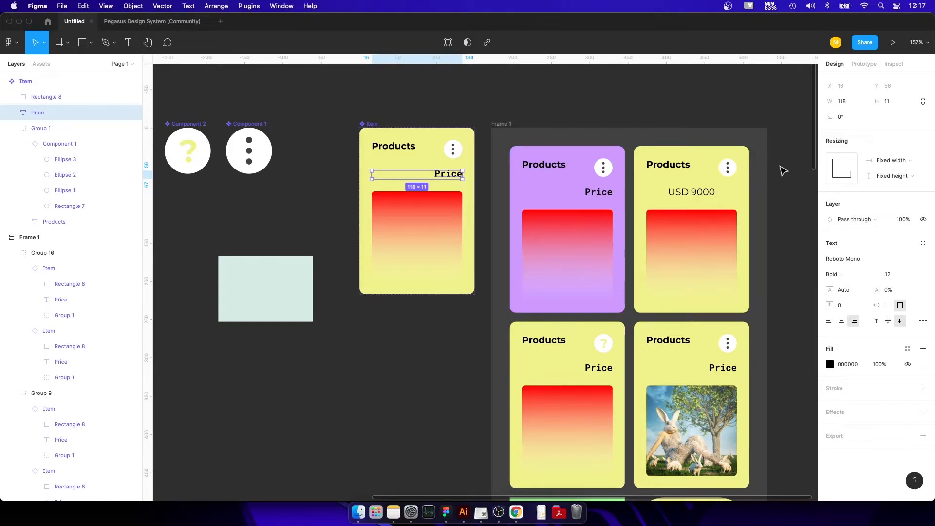
Try resetting all overrides on the USD 9000 price text in Frame 1, and undo the reset.
click(685, 194)
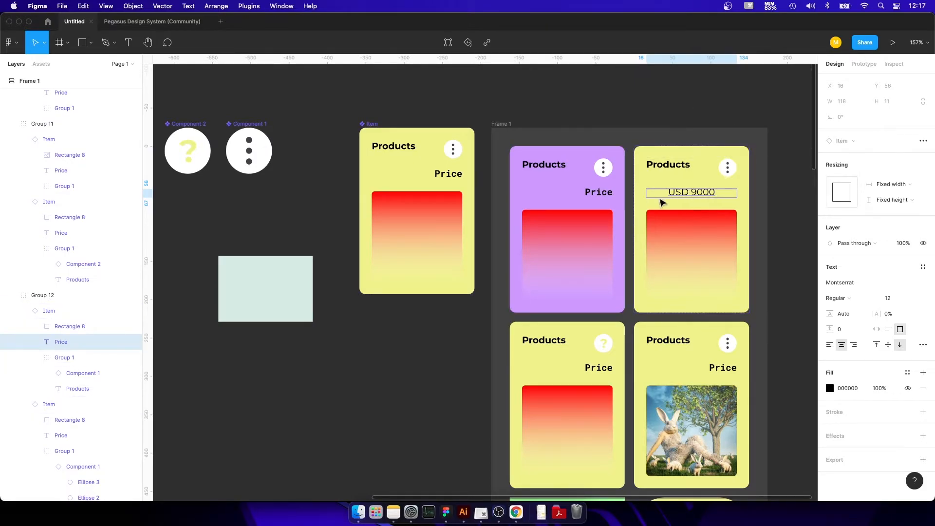
right_click(682, 189)
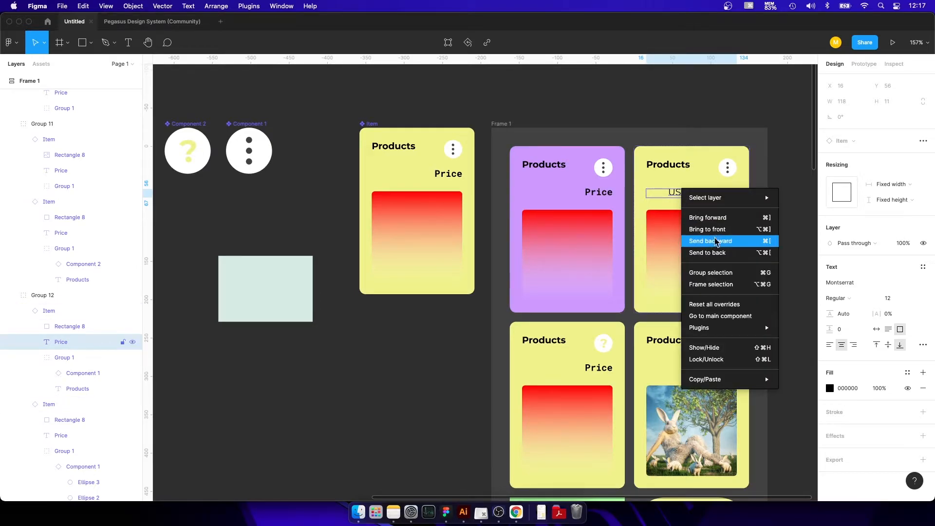
click(728, 309)
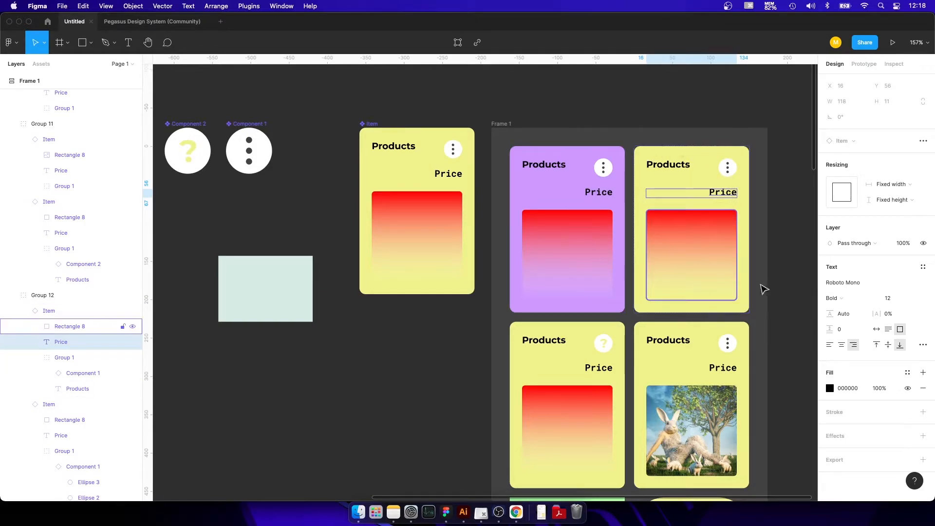
key(super+z)
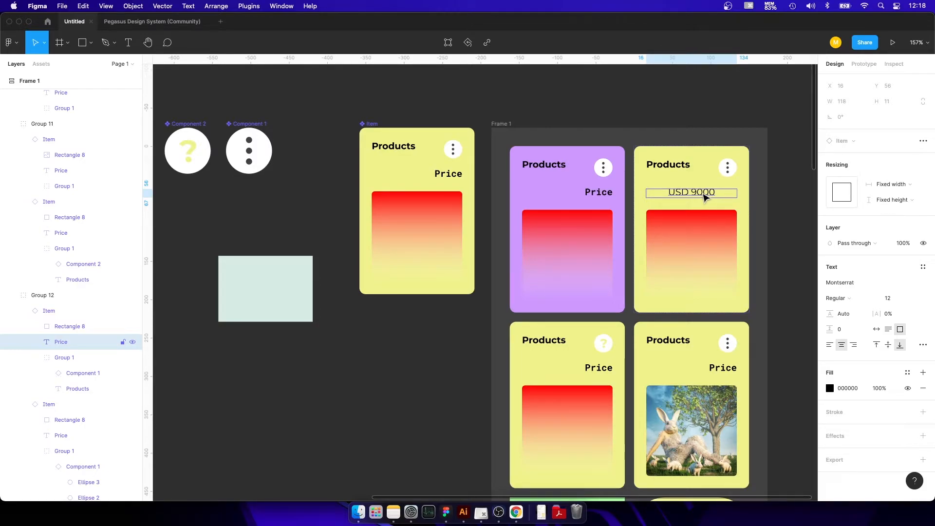
Copy the properties of the purple card's Price text and paste them onto the USD 9000 text.
click(601, 193)
click(602, 195)
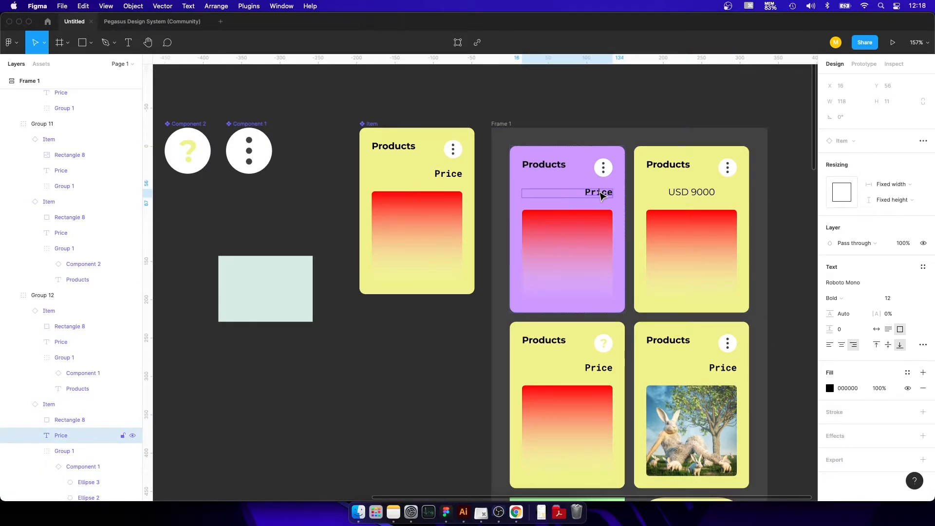
right_click(602, 195)
mouse_move(626, 370)
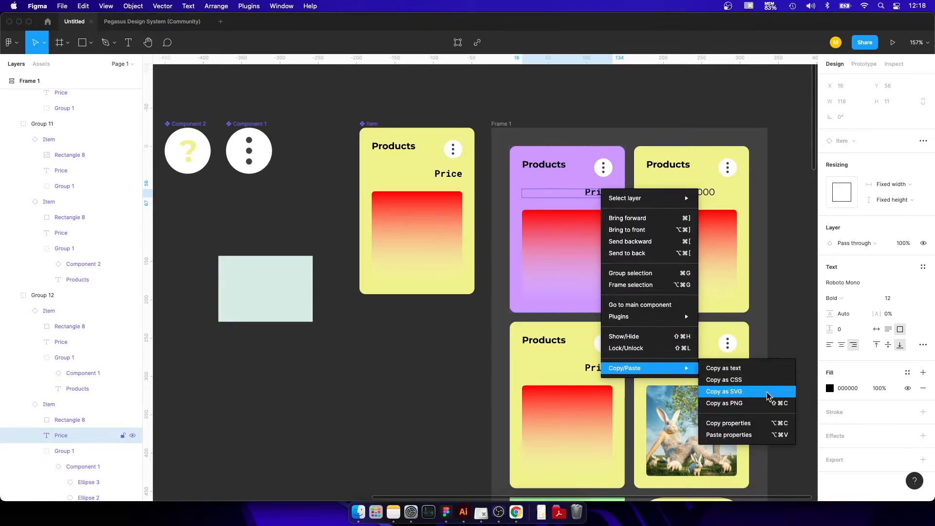
click(758, 423)
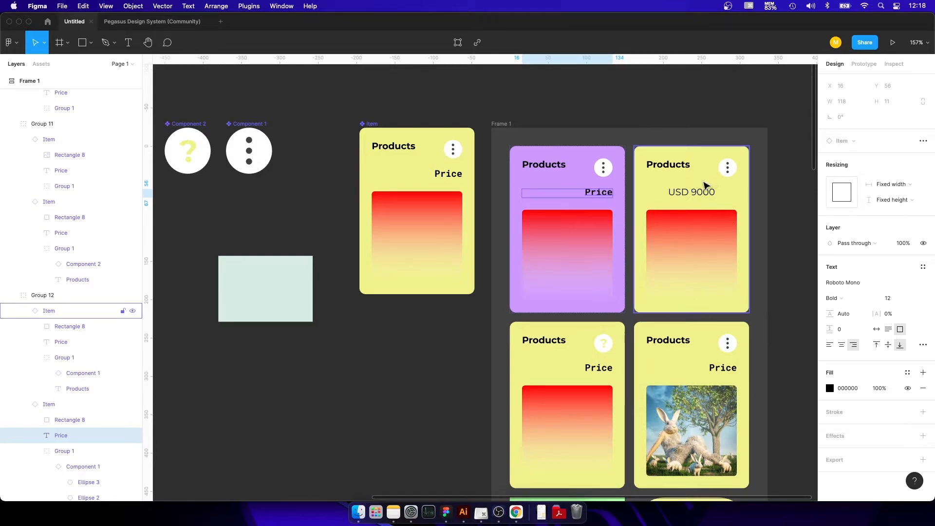
click(695, 198)
right_click(688, 194)
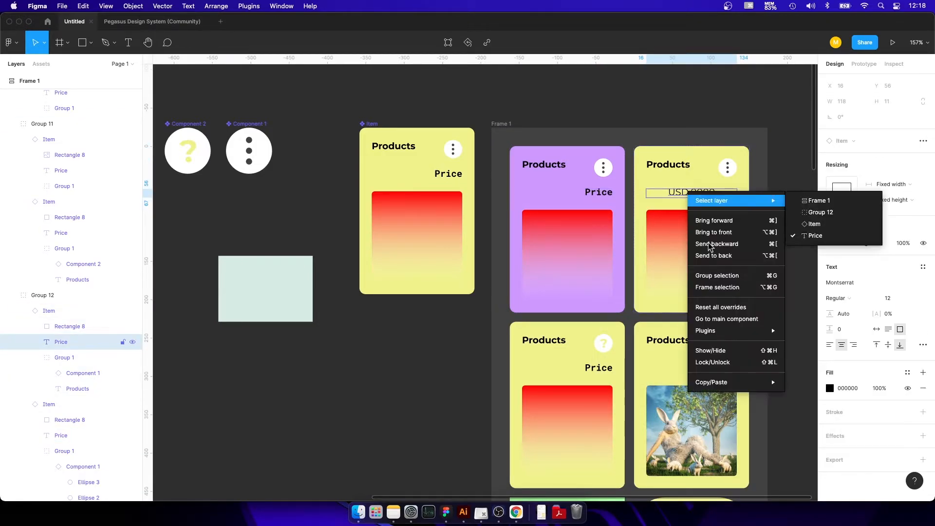
mouse_move(733, 380)
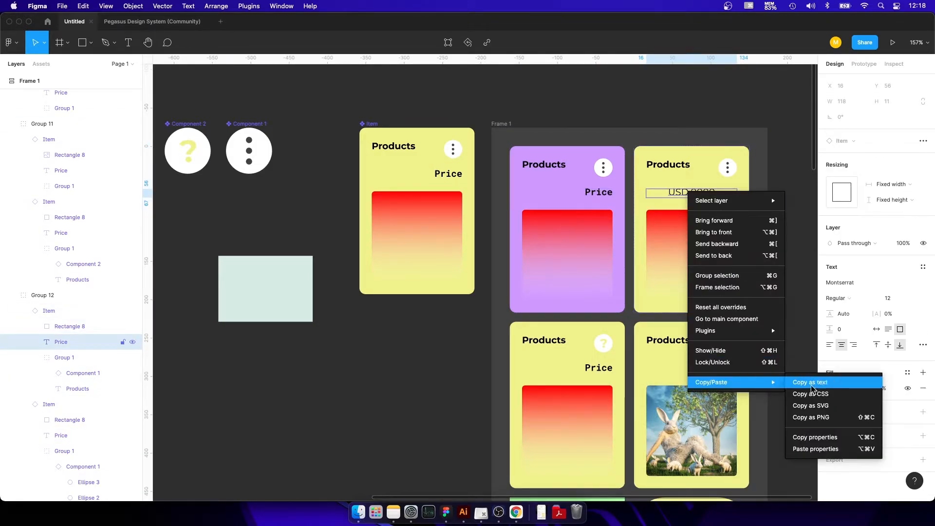
click(827, 449)
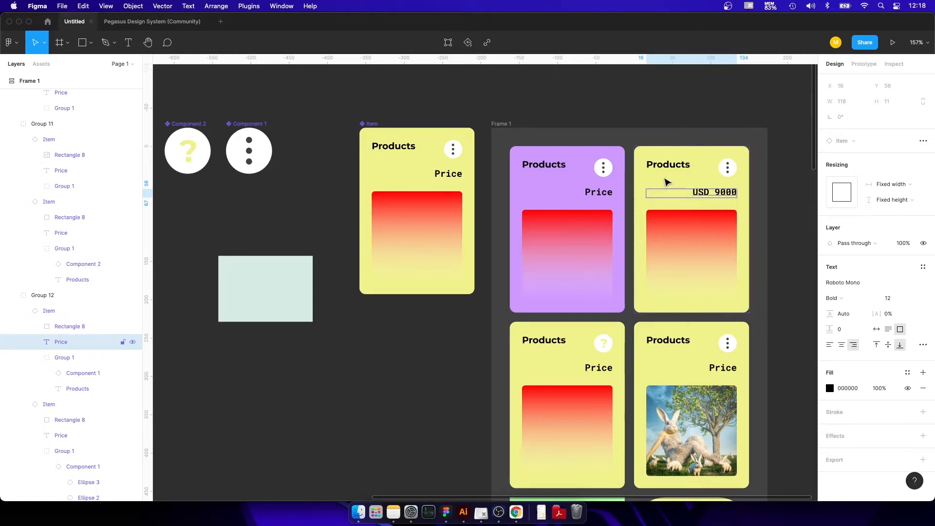
Change the font of the main Item's Price text to PT Sans.
click(455, 174)
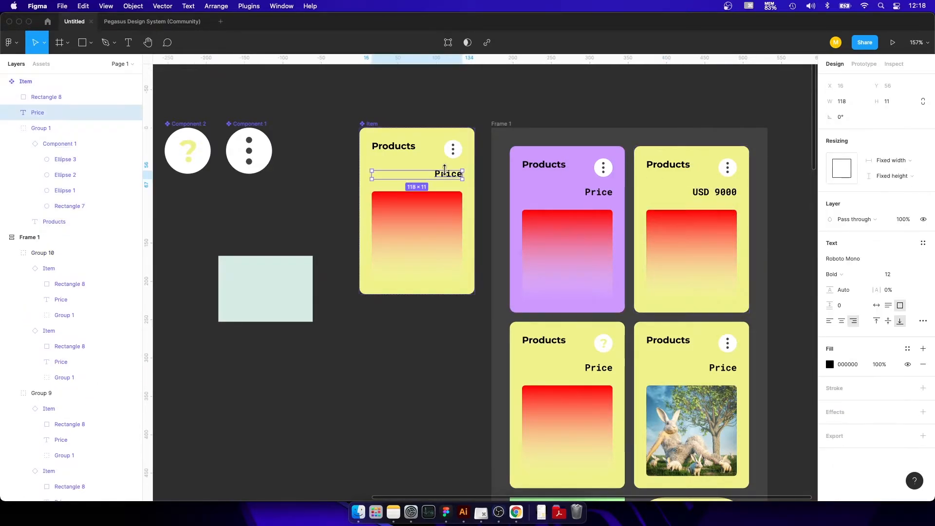
click(925, 260)
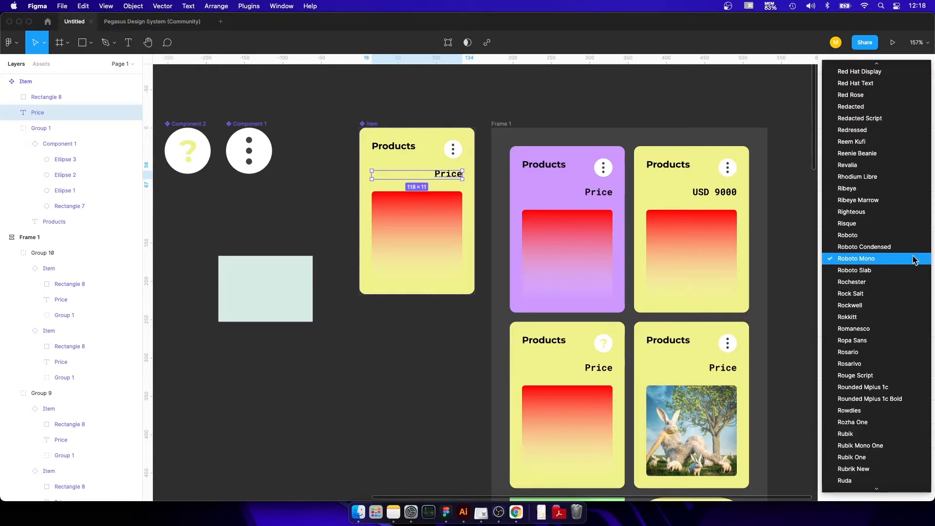
scroll(914, 260, up, 2)
scroll(915, 261, up, 15)
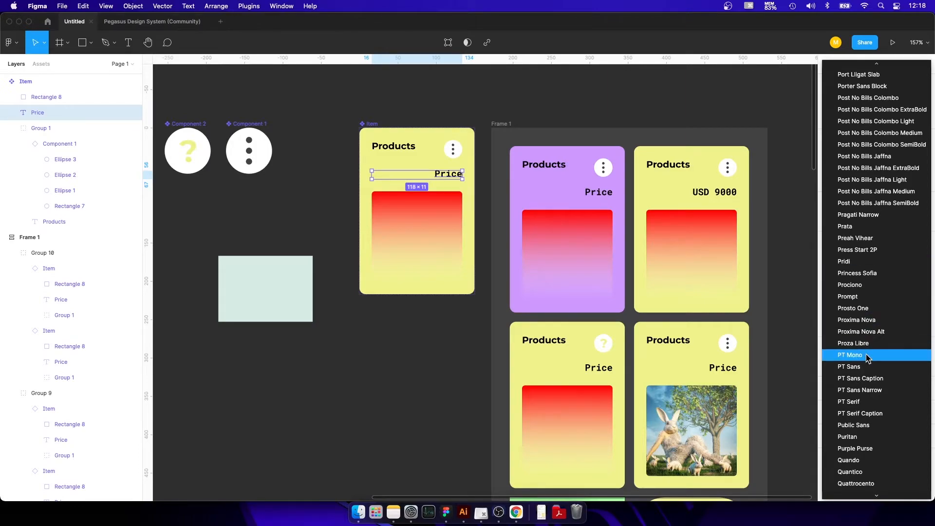
click(867, 367)
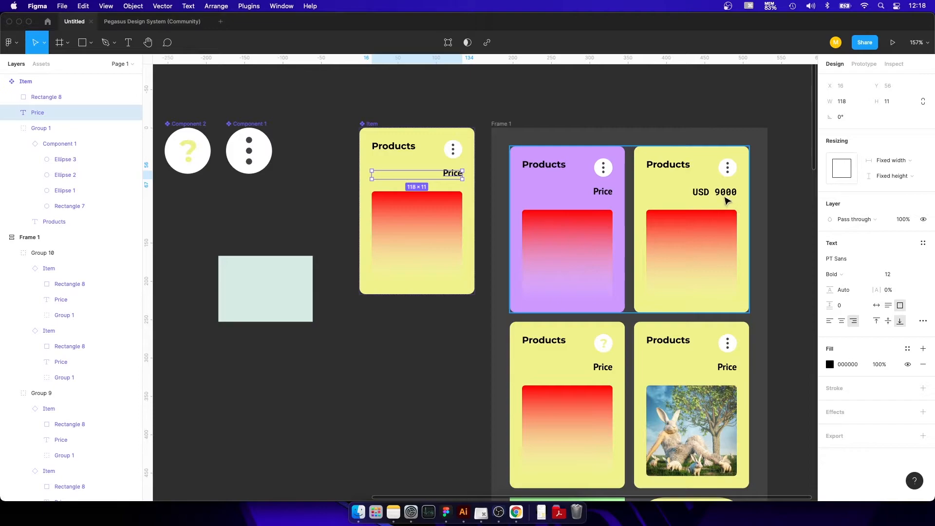
Reset all overrides on the USD 9000 price text in the card beside the purple one.
click(725, 201)
double_click(724, 196)
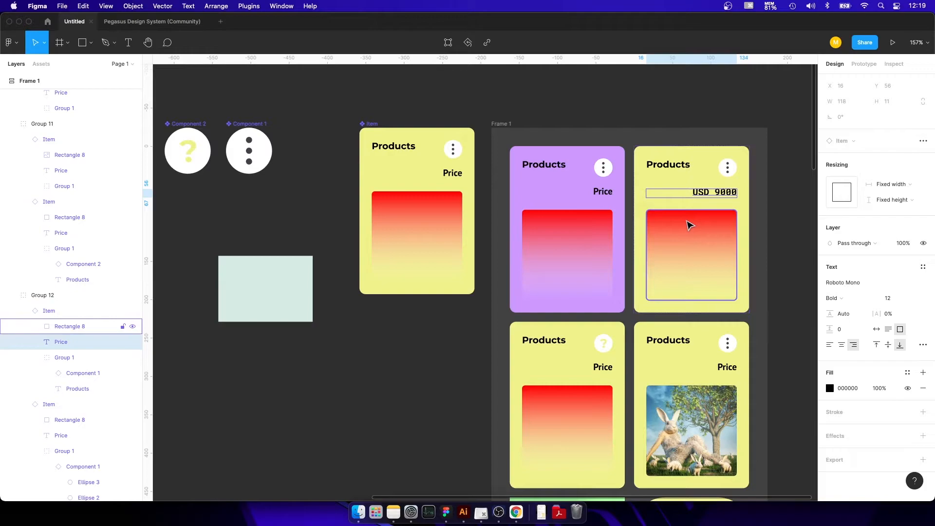
right_click(700, 195)
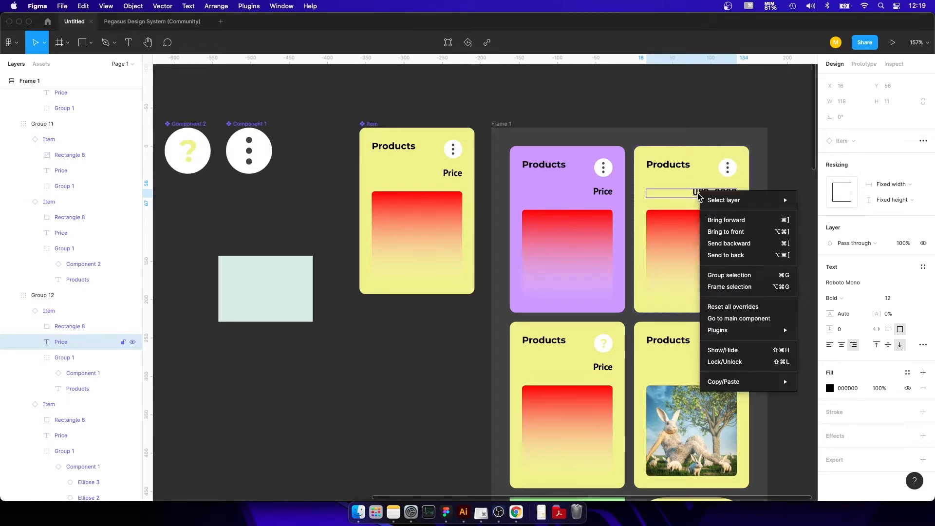
mouse_move(717, 383)
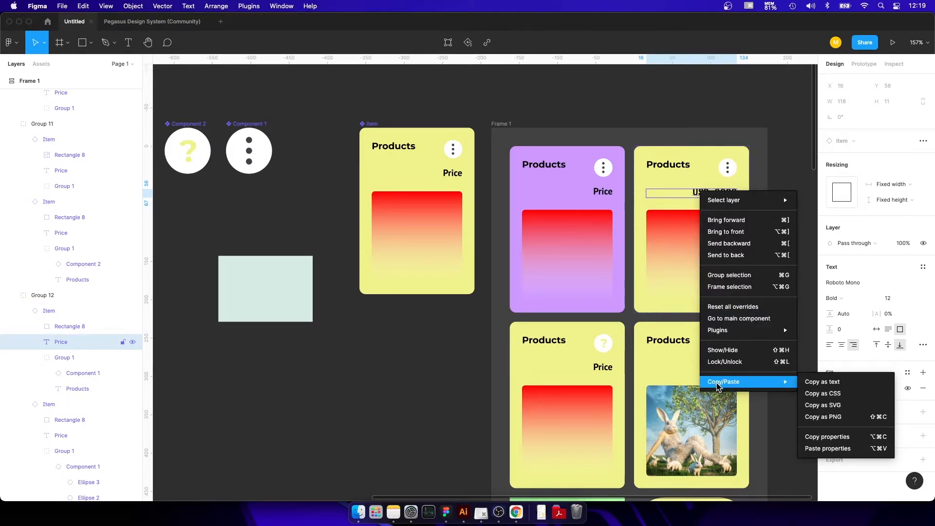
click(722, 307)
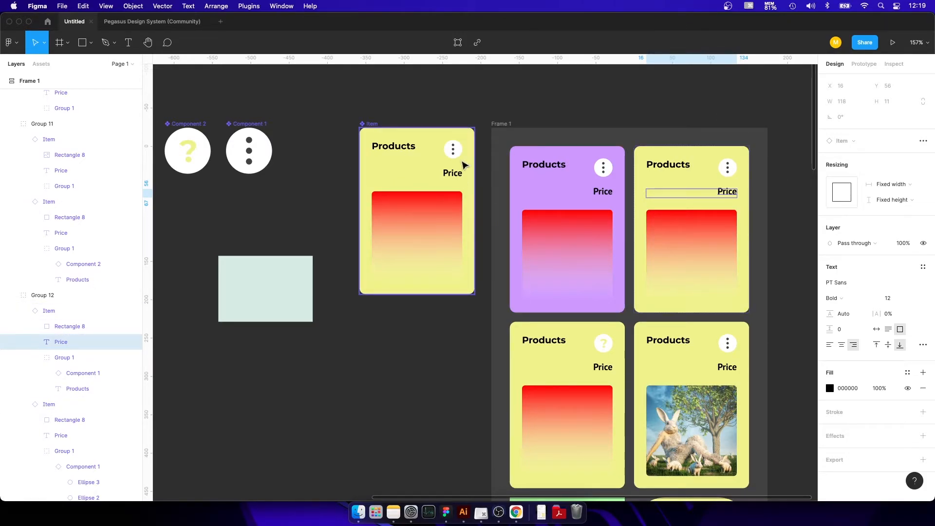
click(451, 173)
click(389, 146)
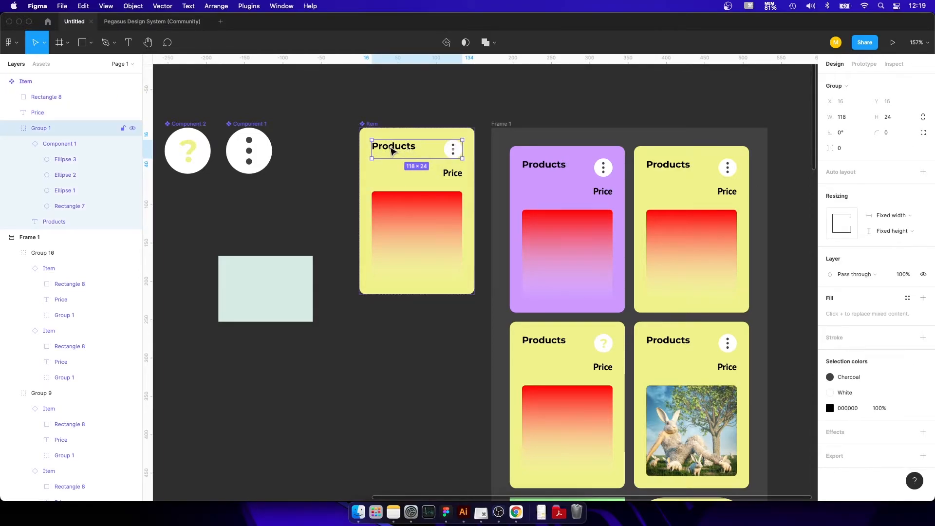
scroll(367, 150, up, 5)
scroll(367, 151, left, 3)
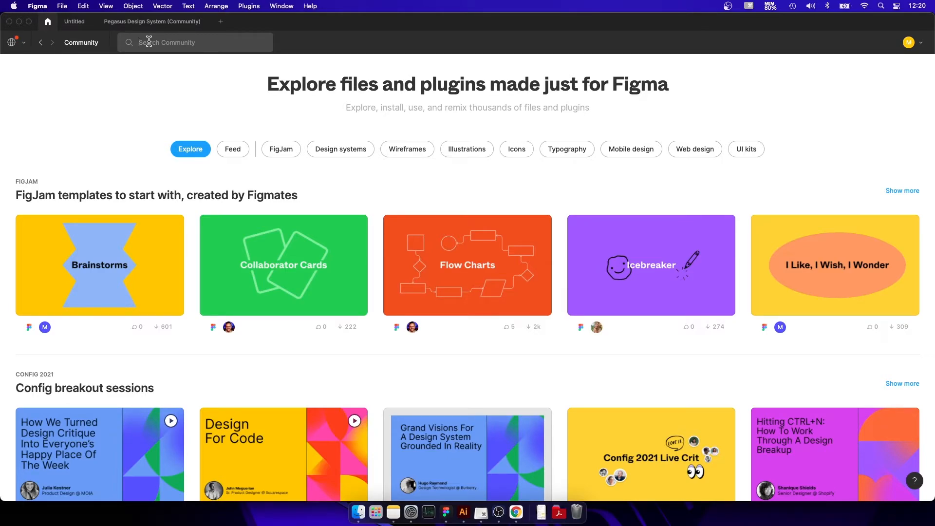
Search the Figma Community for "contrast".
click(149, 42)
text(xontrast)
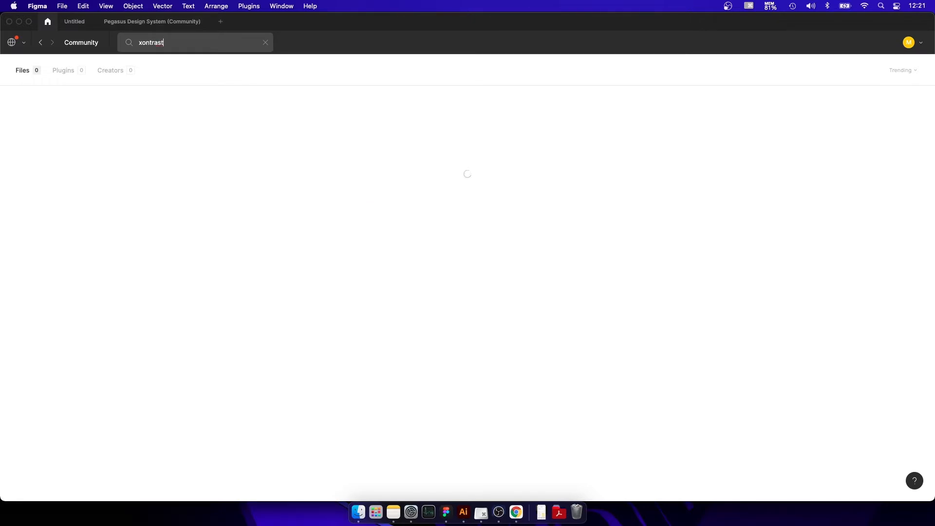
click(143, 43)
key(BackSpace)
text(c)
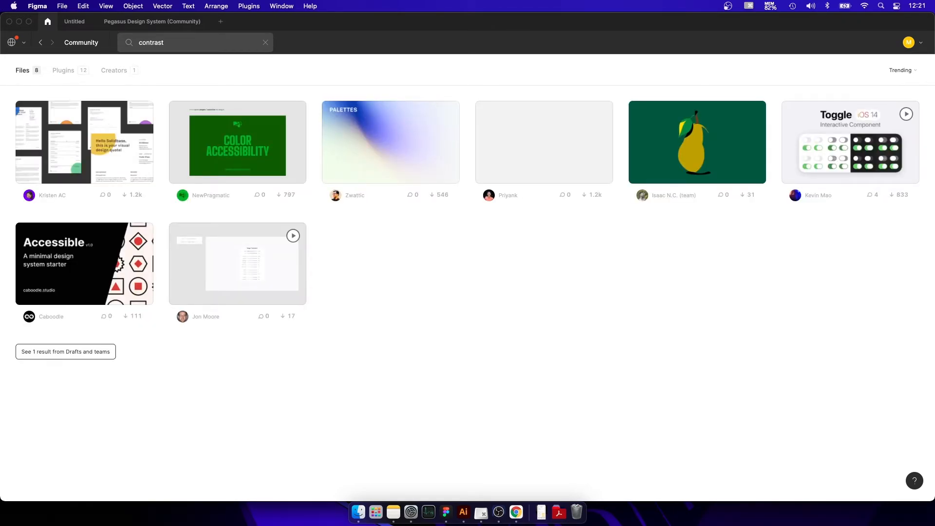
View the Community plugin results for the contrast search and return to the Untitled design file.
click(73, 72)
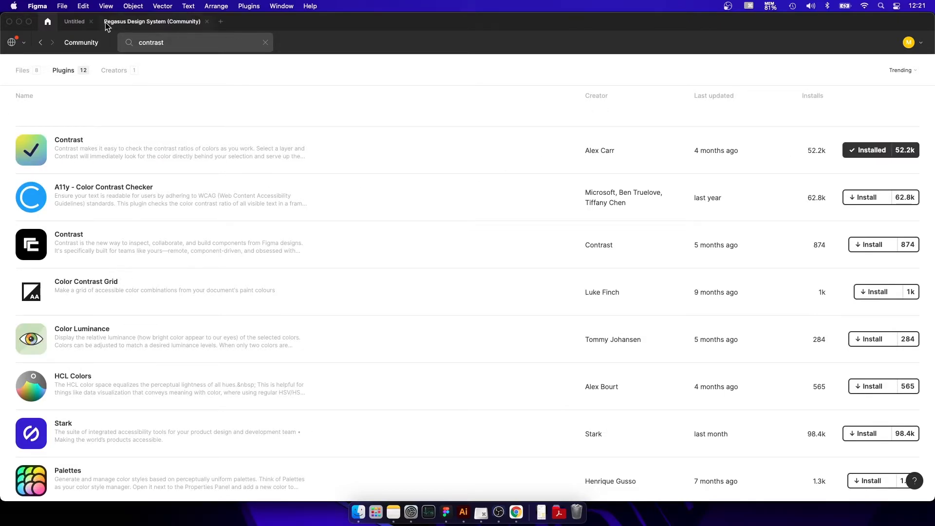
click(79, 28)
click(381, 175)
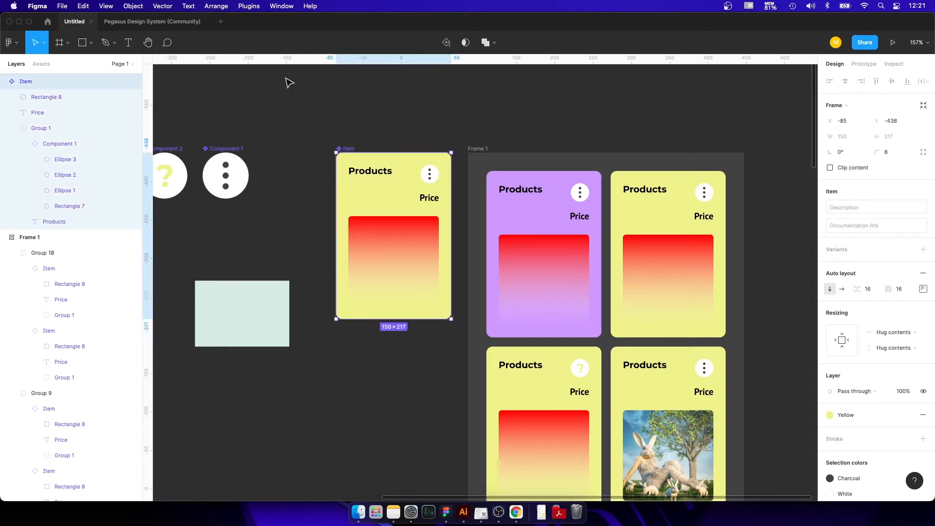
Check the contrast ratio of the main Item's Products text with the Contrast plugin, and close the plugin.
click(393, 251)
click(160, 6)
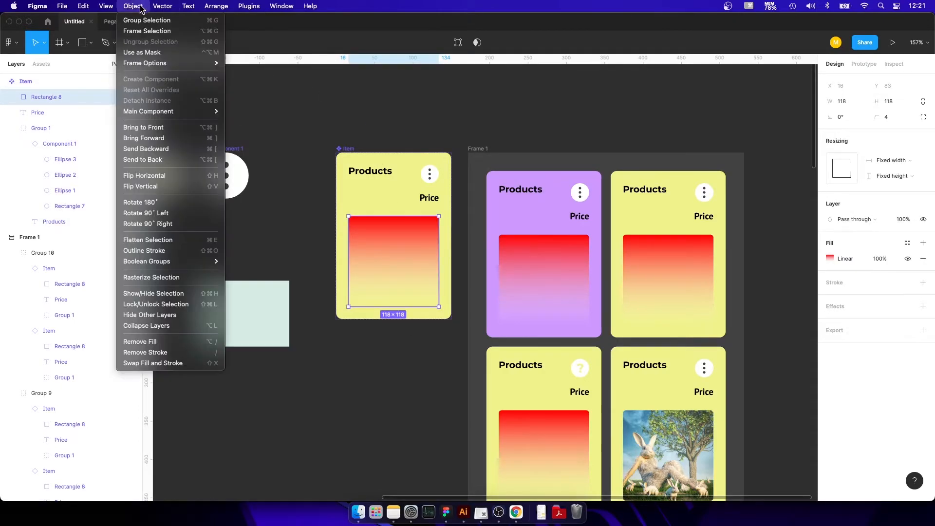
click(243, 22)
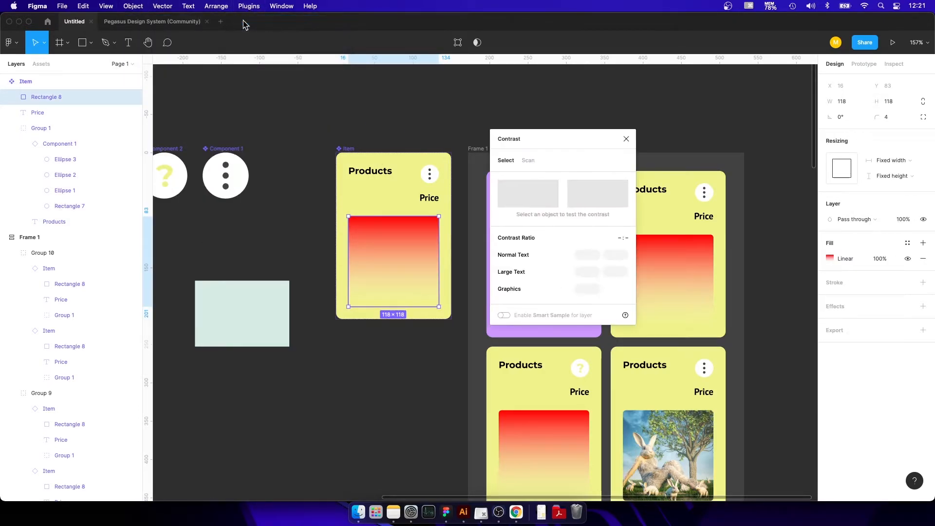
click(378, 180)
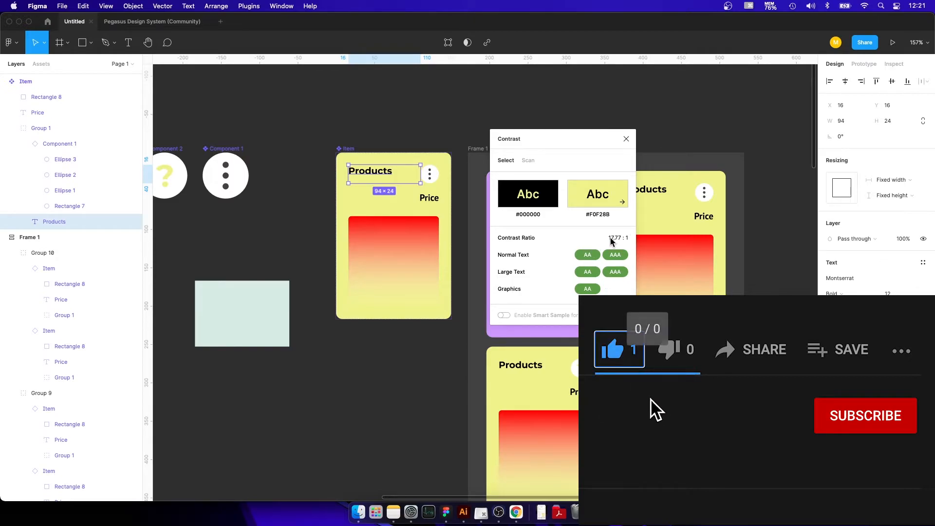
drag(608, 238, 634, 236)
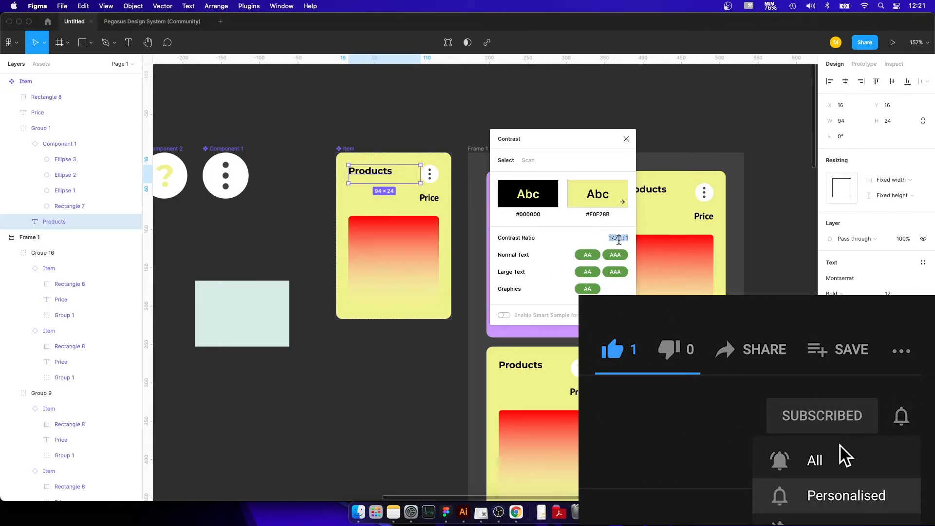
mouse_move(589, 256)
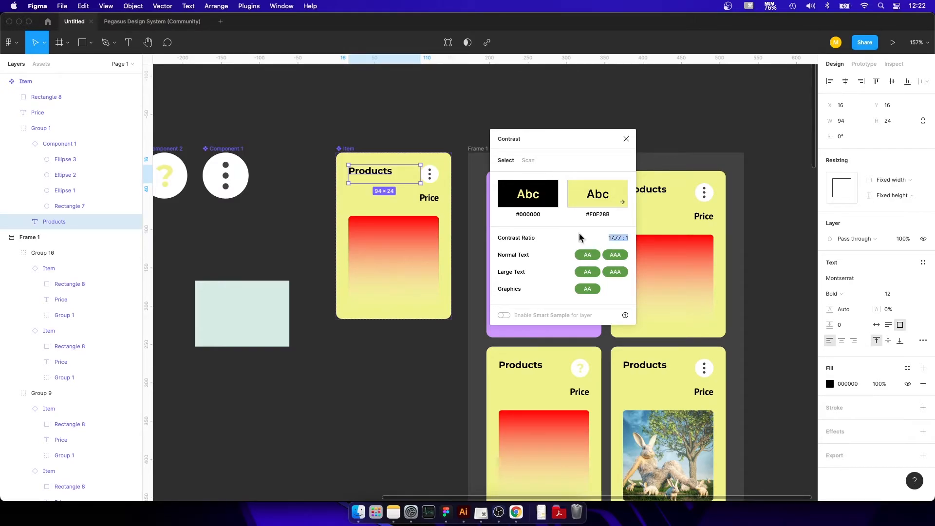
click(626, 139)
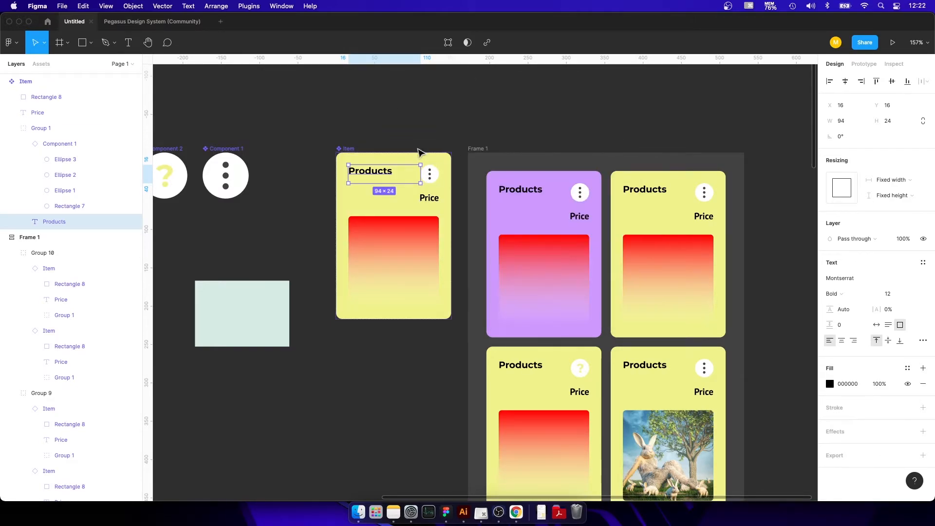
Scan all text layers on the current page for contrast issues with the Contrast plugin.
click(294, 101)
click(371, 172)
click(371, 172)
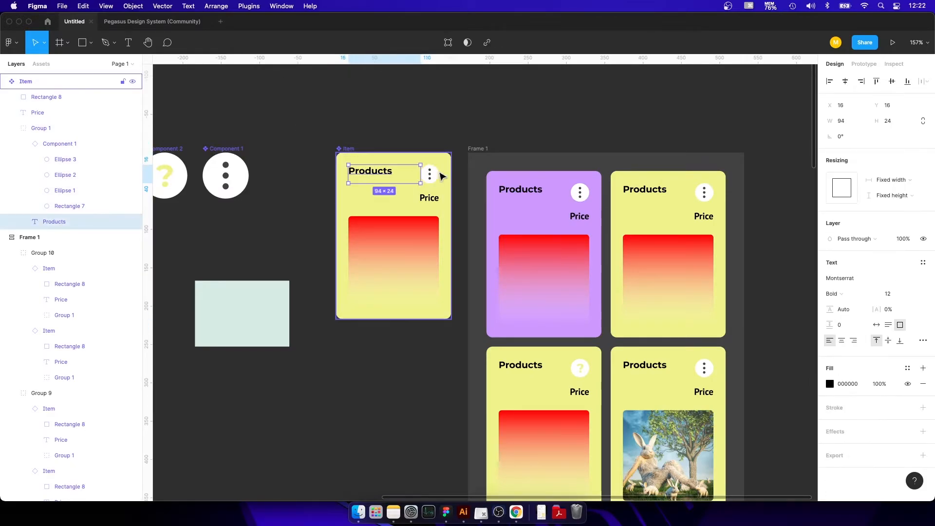
click(249, 6)
click(253, 17)
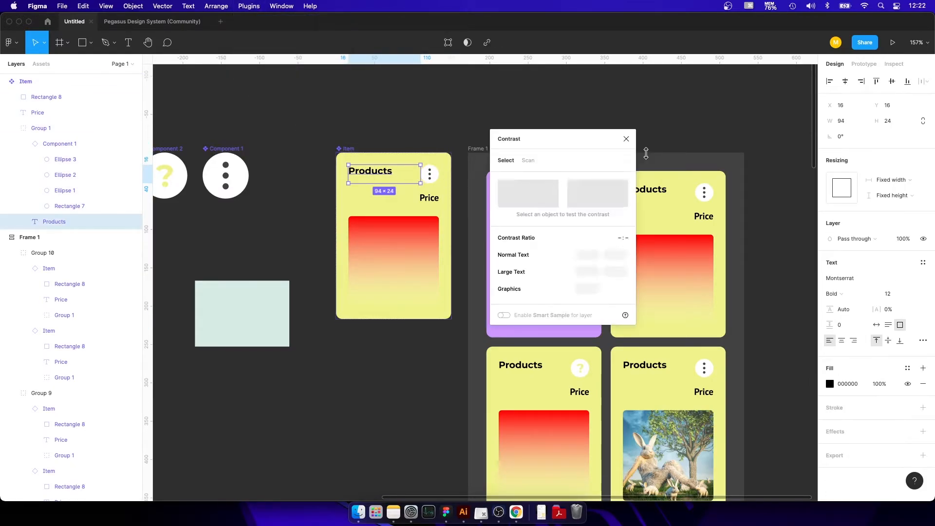
click(465, 93)
click(525, 160)
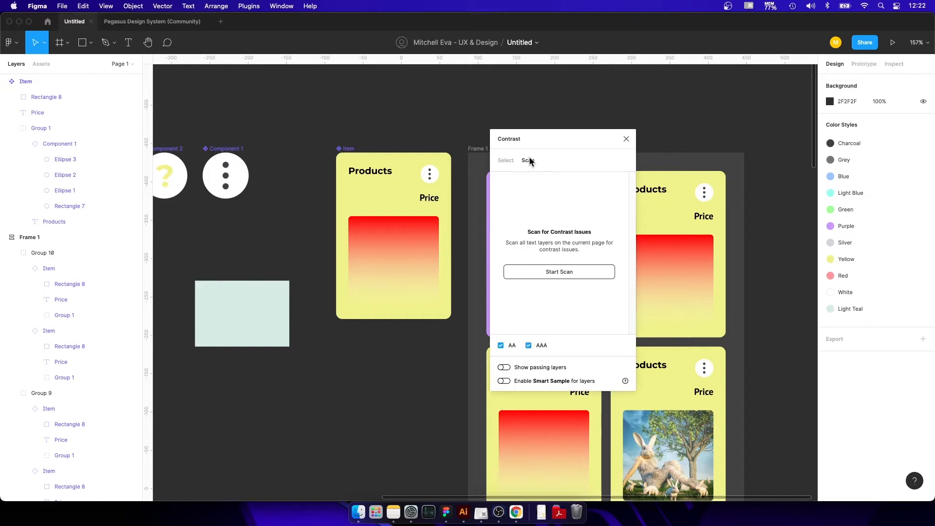
click(594, 272)
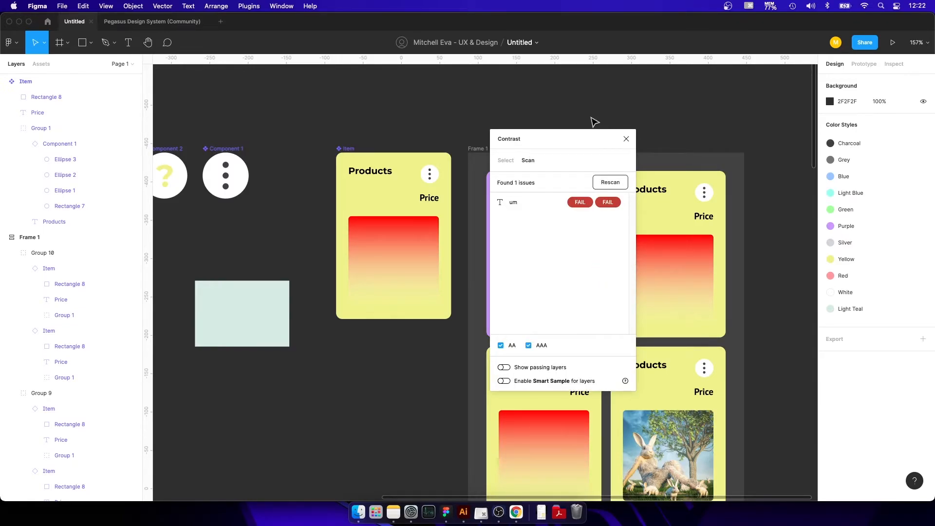
Enable Smart Sample and show passing layers in the contrast scan, review the listed layers, and close the plugin.
click(503, 381)
click(503, 367)
scroll(599, 250, down, 2)
scroll(598, 250, down, 5)
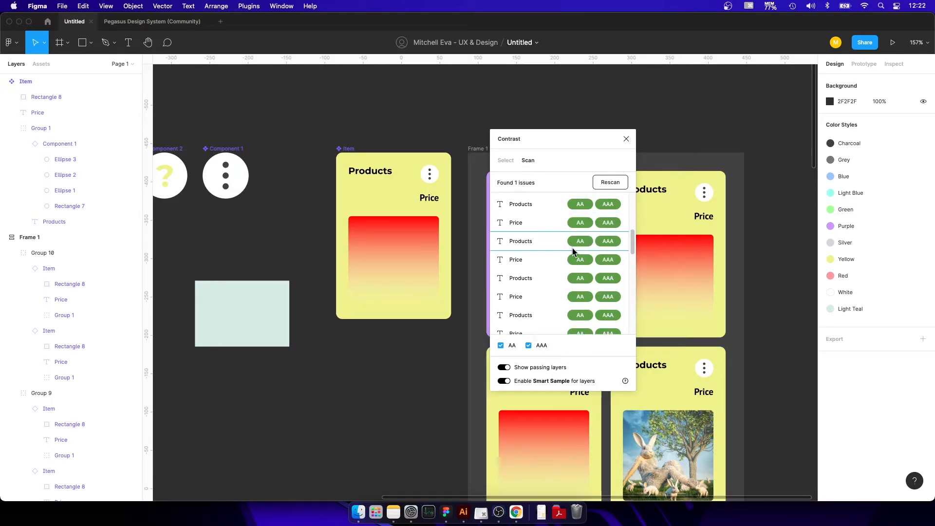
scroll(584, 253, up, 8)
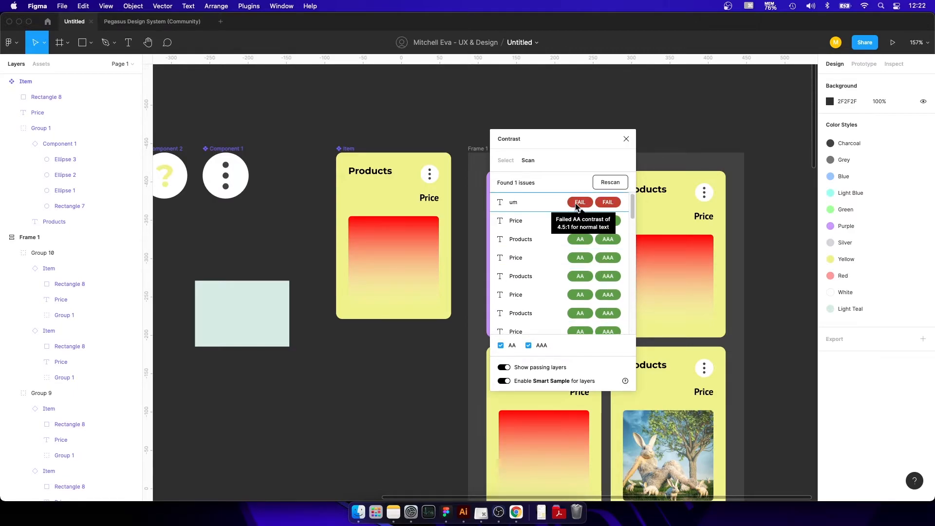
click(626, 138)
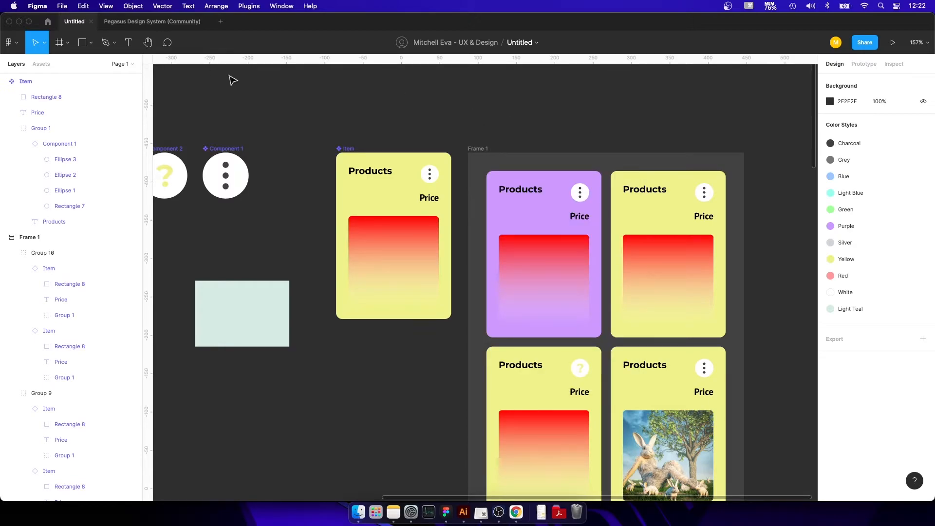
Run the Font Fascia plugin and list the text layers that use PT Sans Bold.
click(249, 6)
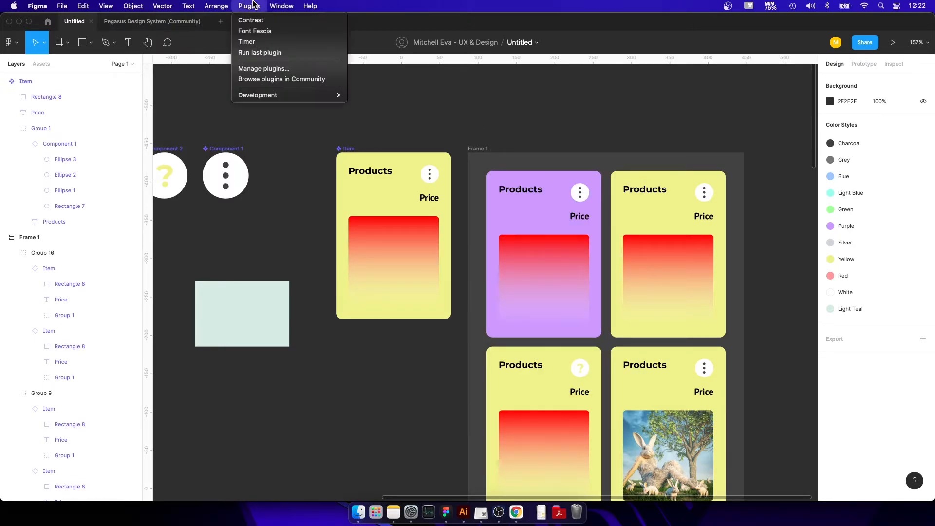
click(253, 35)
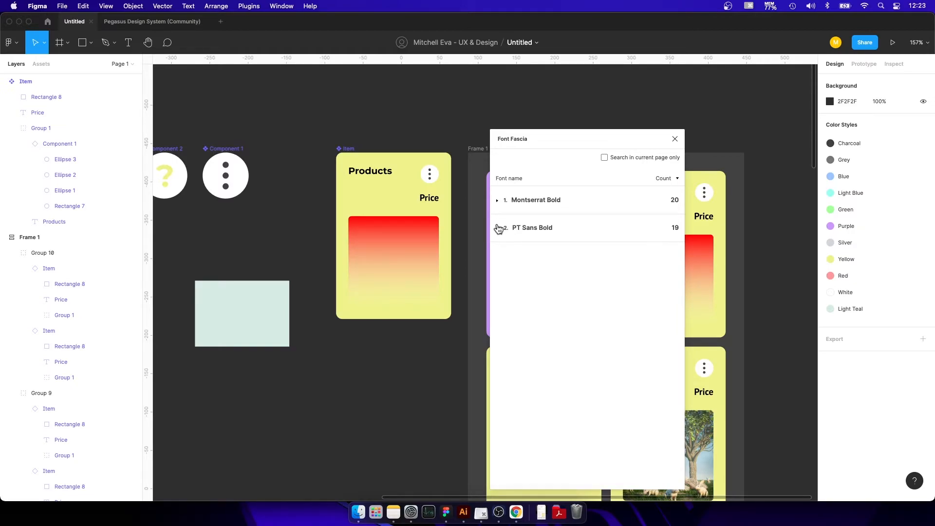
click(497, 228)
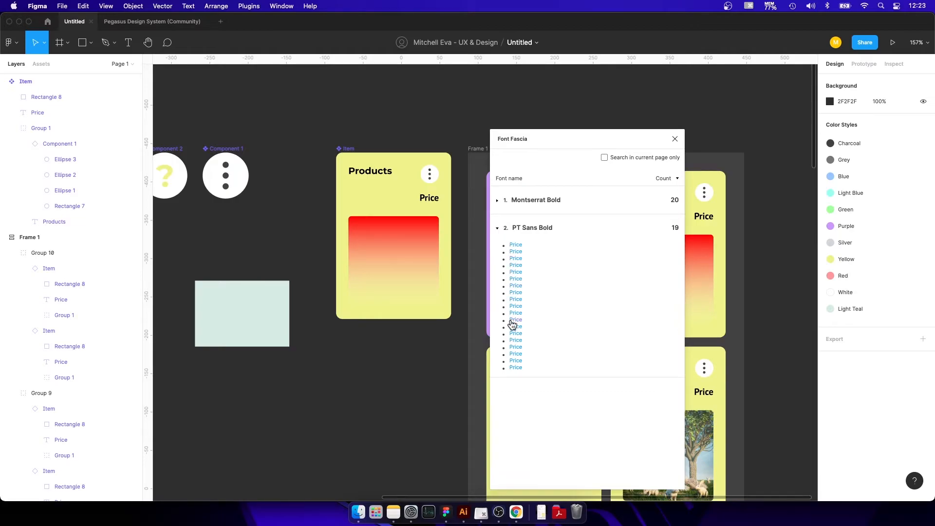
Locate several of the listed PT Sans Bold Price texts on the canvas, moving the Font Fascia window clear of the cards.
click(513, 369)
drag(542, 142, 218, 129)
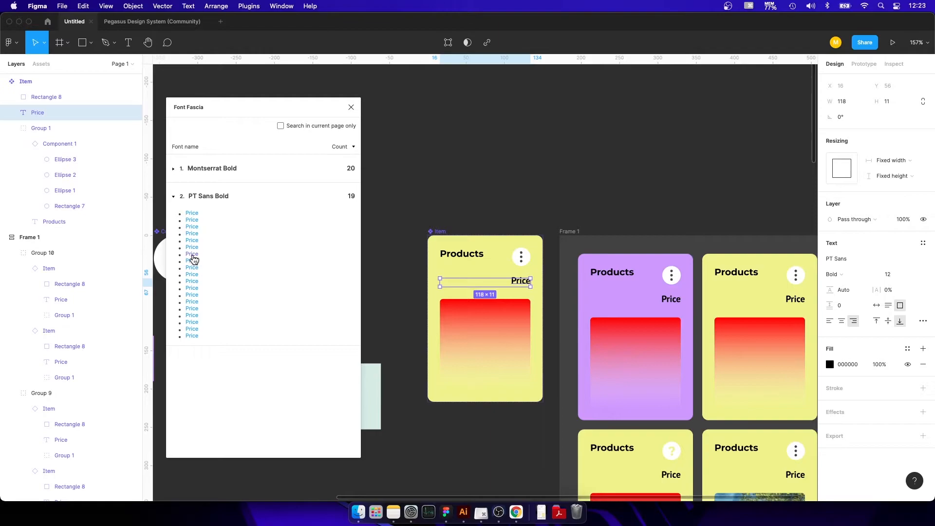
click(192, 265)
click(191, 288)
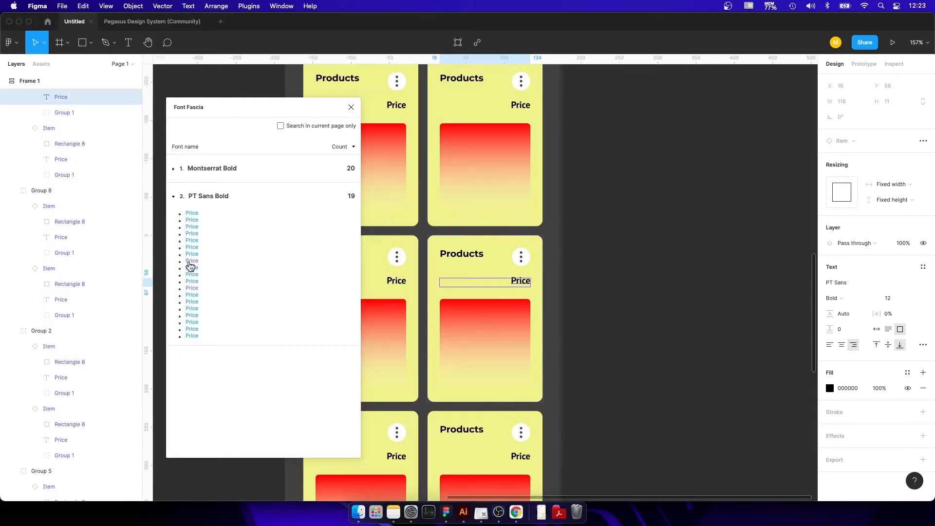
click(192, 267)
Change the font of the main Item's Price text to Montserrat.
scroll(544, 218, up, 10)
scroll(545, 217, left, 6)
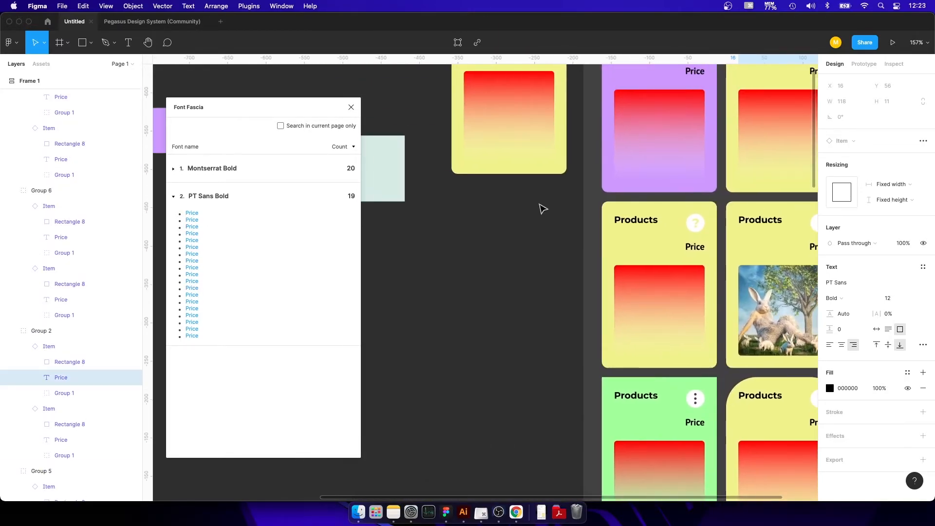
click(542, 217)
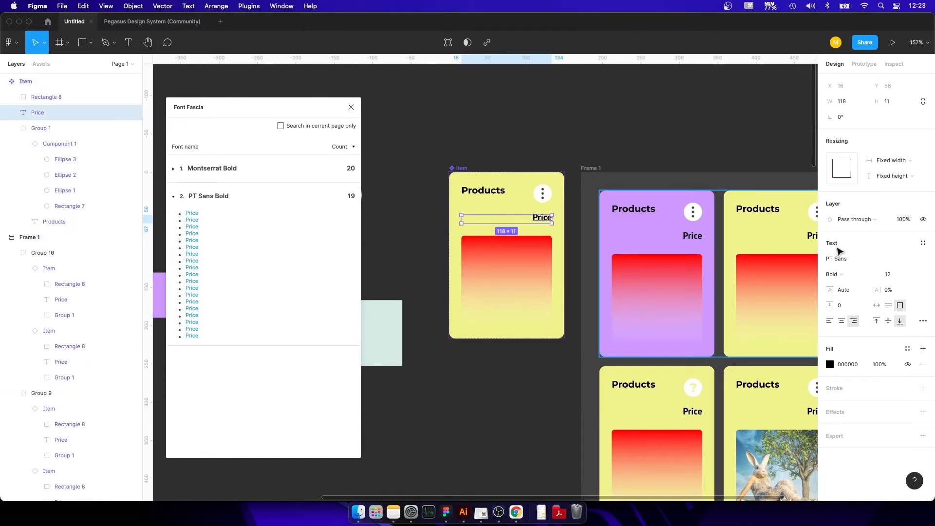
click(878, 260)
text(Monts)
key(Return)
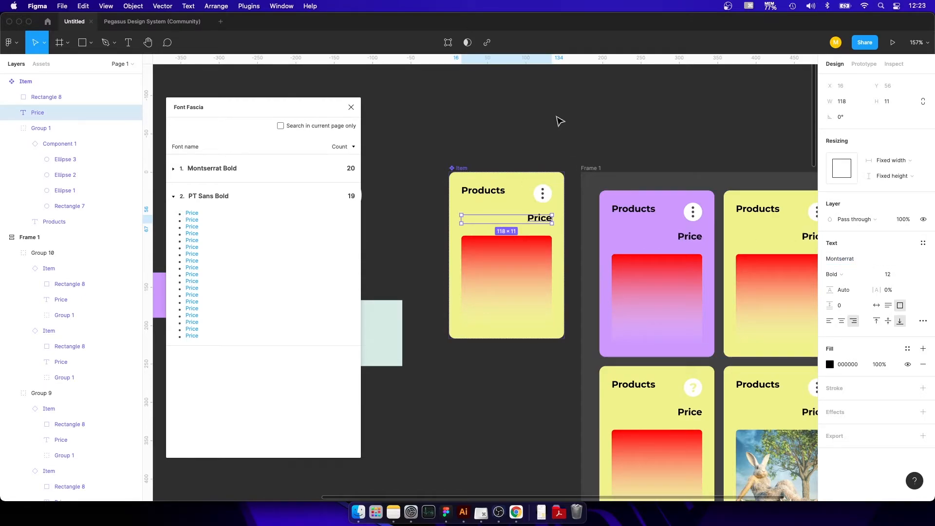
click(559, 119)
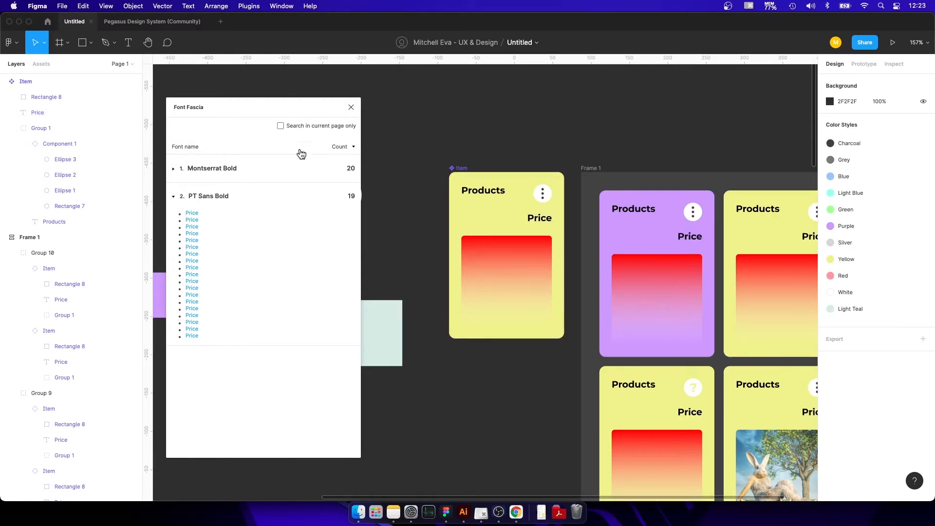
Rerun Font Fascia, list the text layers that use Montserrat Bold, and close the plugin.
click(350, 108)
click(249, 6)
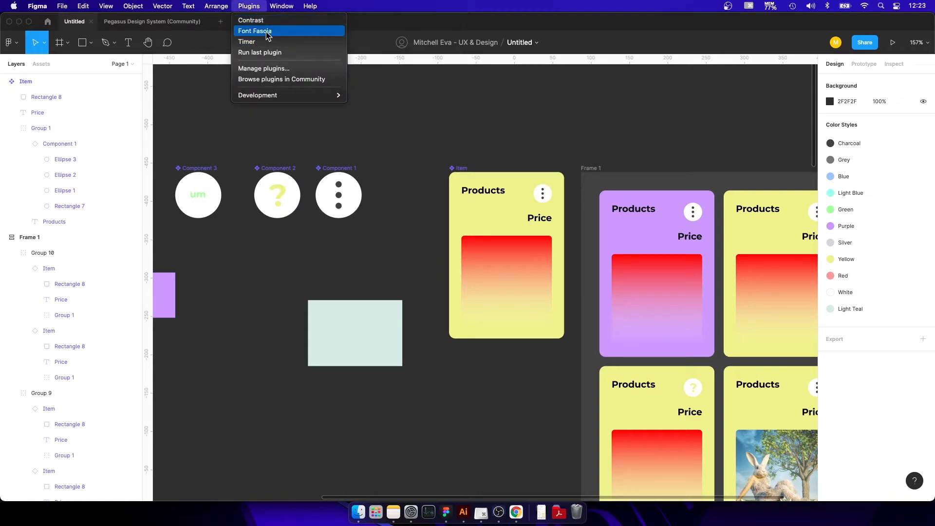
click(261, 31)
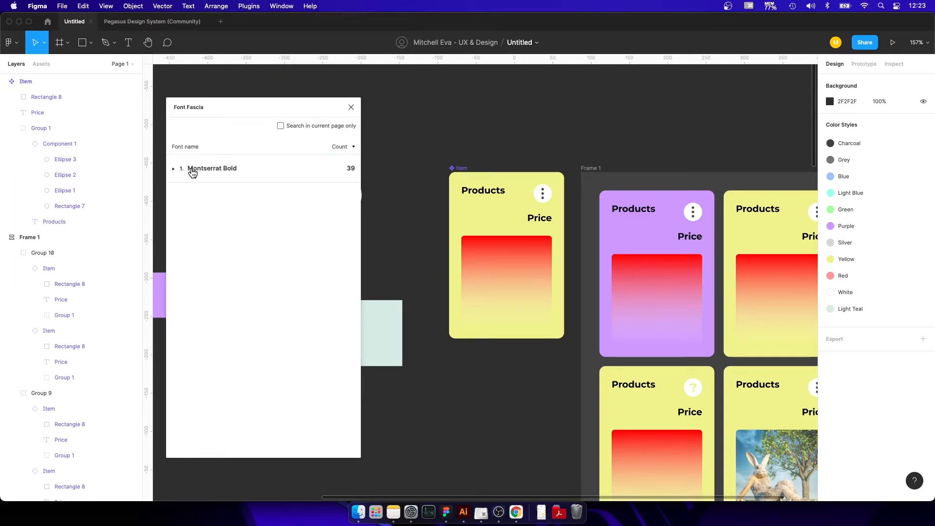
click(174, 169)
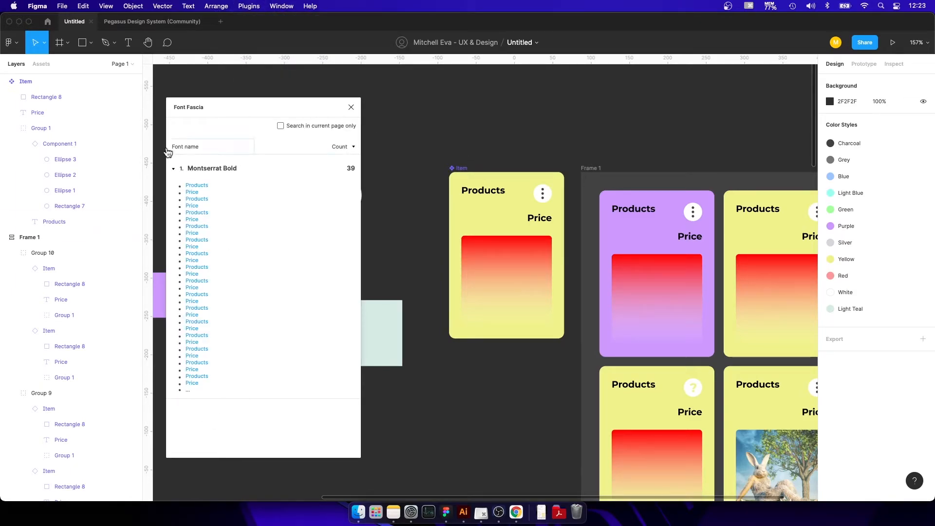
click(351, 108)
click(261, 6)
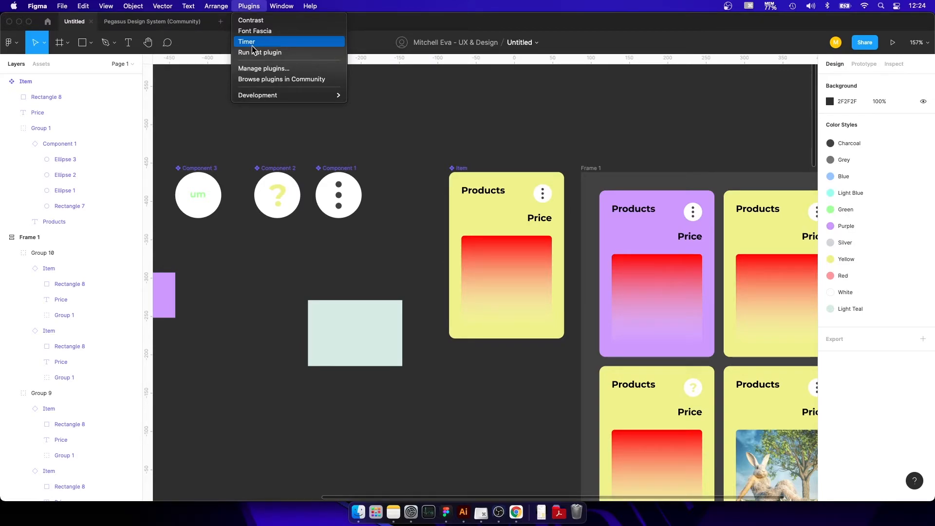
click(253, 32)
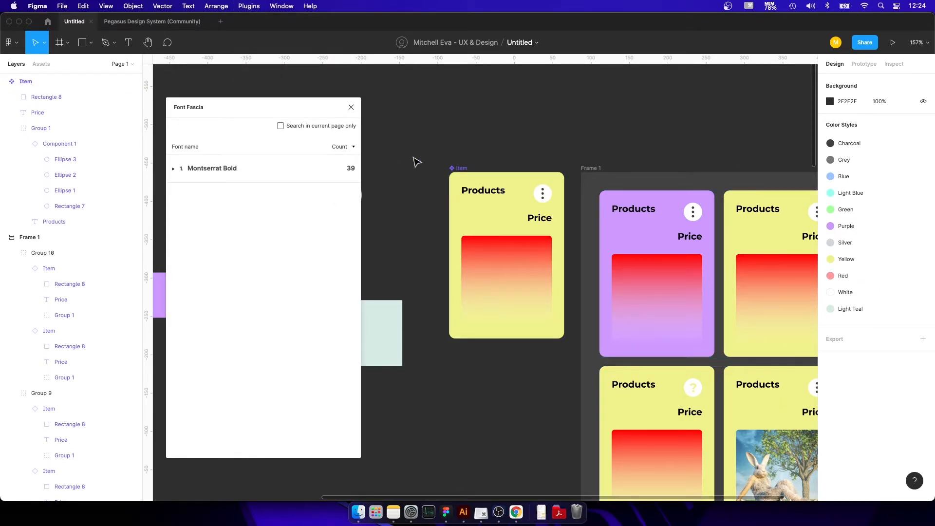
click(350, 107)
click(249, 6)
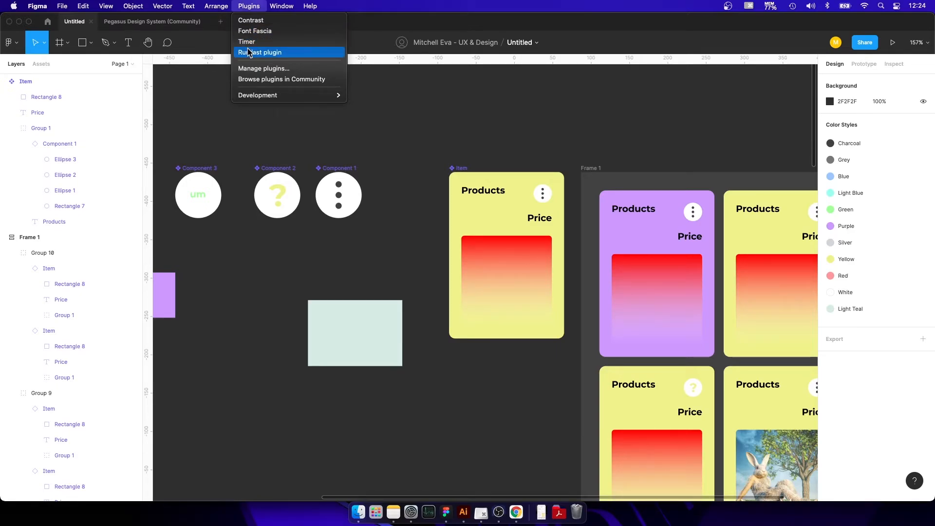
click(471, 124)
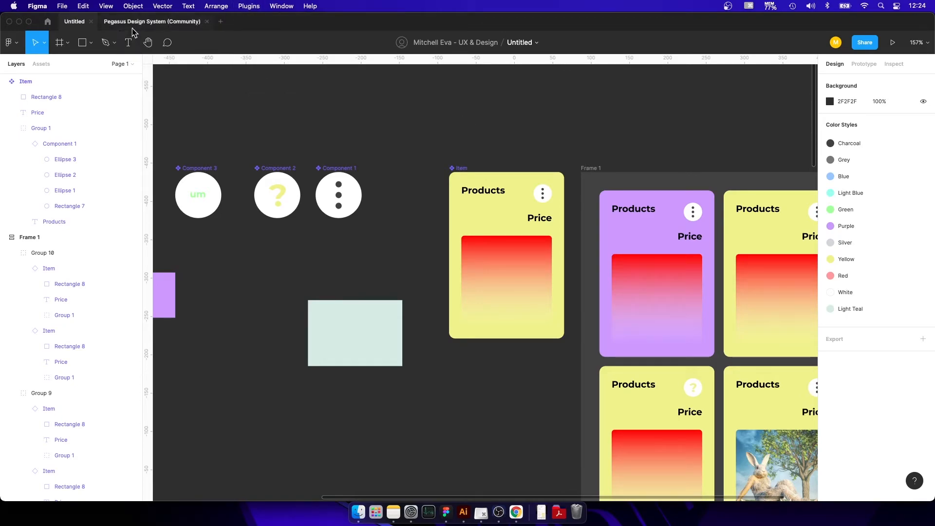
Search the Community plugins for "red lines".
click(252, 6)
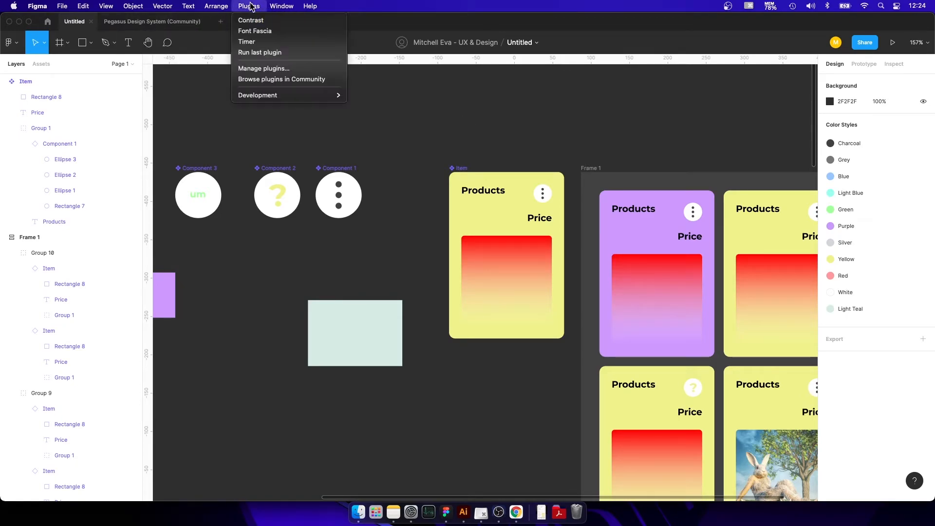
click(257, 82)
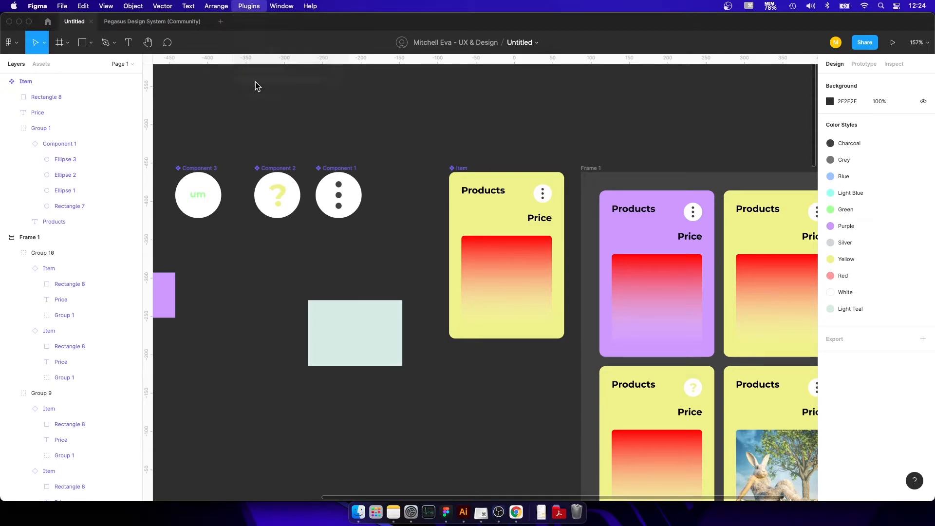
click(166, 43)
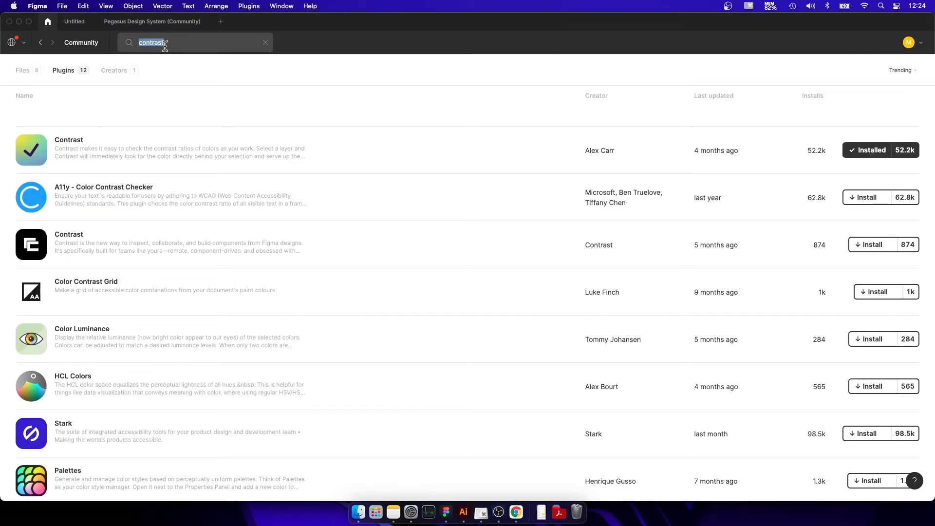
text(red lines)
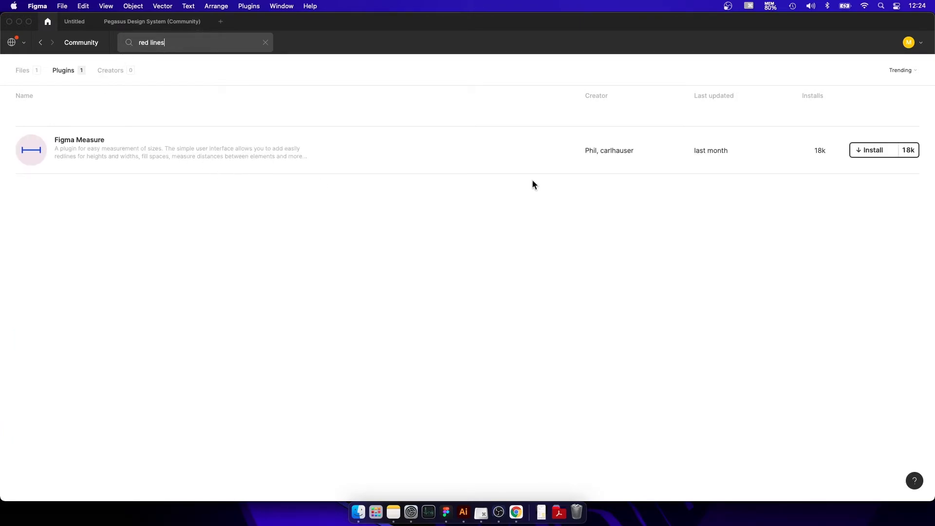
Install the Figma Measure plugin and return to the Untitled design file.
click(874, 150)
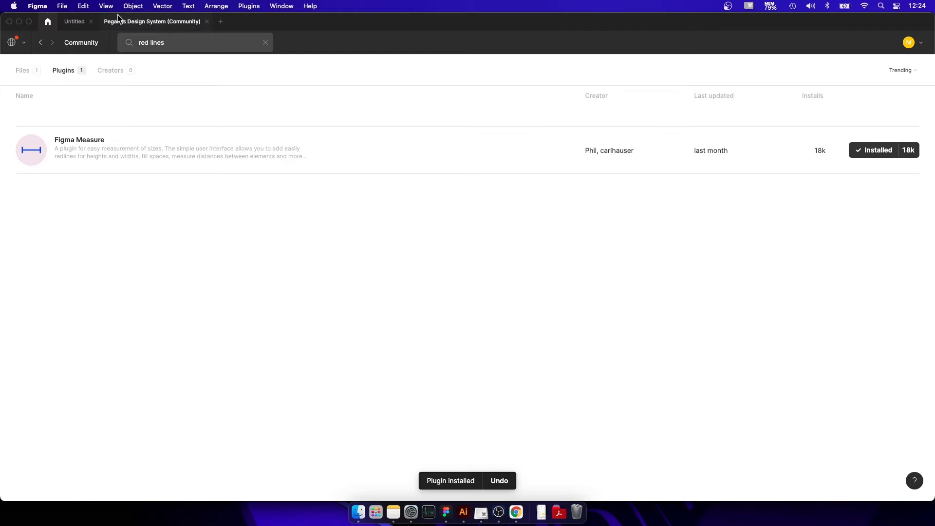
click(71, 22)
scroll(442, 106, up, 5)
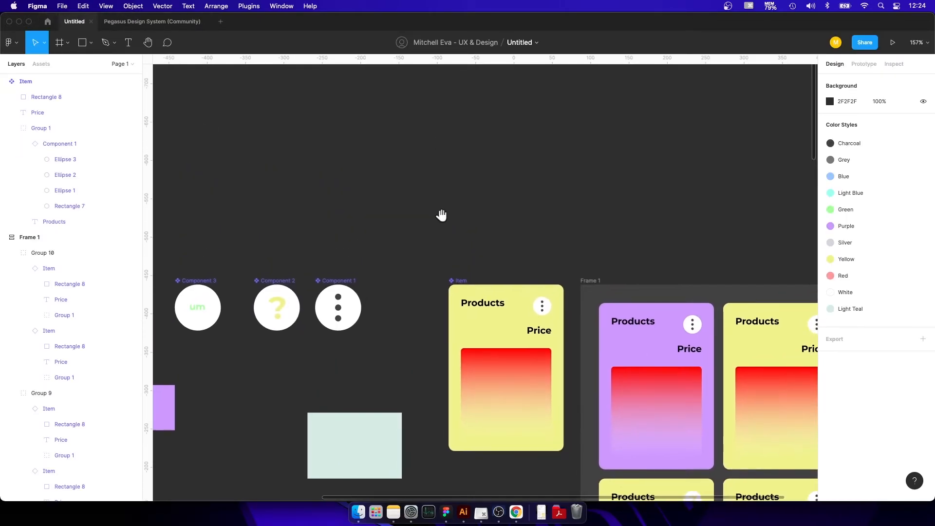
Place a copy of the main Item card in the empty canvas above it and detach the copy from its component.
scroll(420, 178, right, 7)
scroll(419, 177, down, 3)
drag(288, 107, 390, 219)
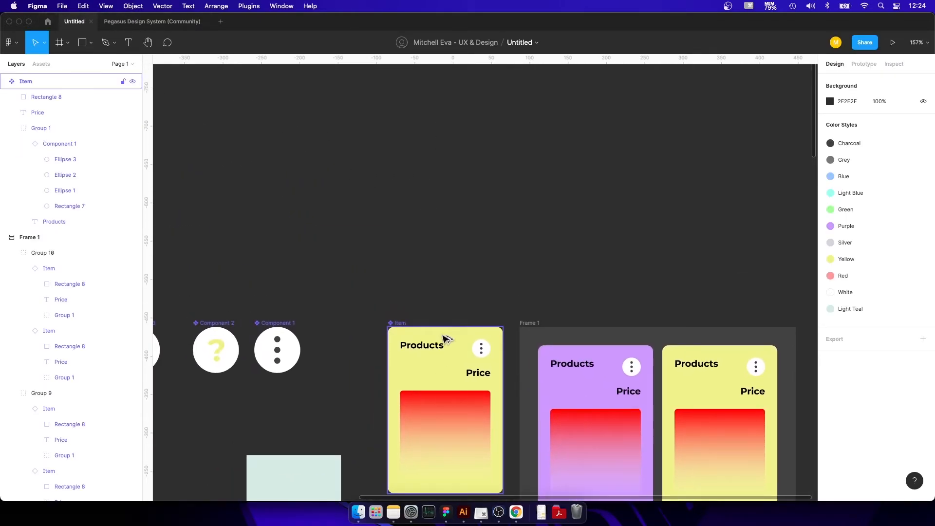
drag(443, 359, 452, 75)
drag(429, 123, 447, 290)
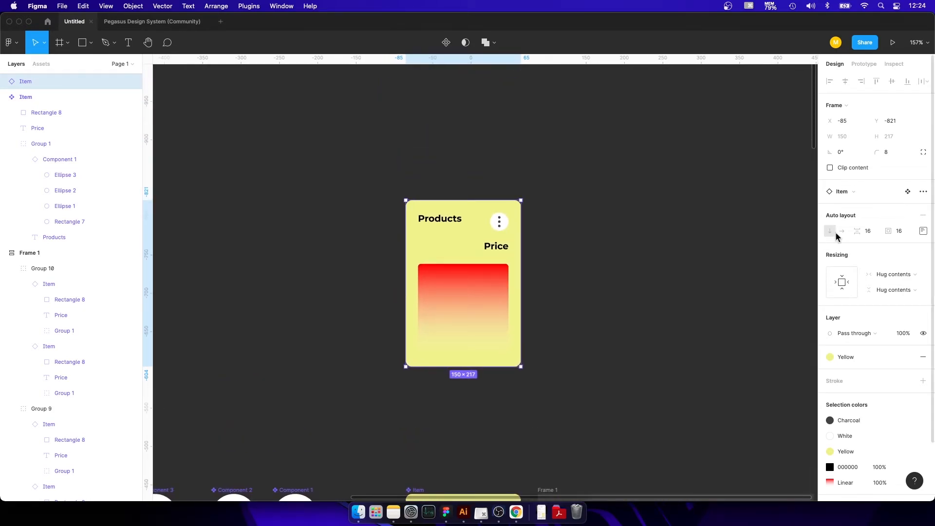
right_click(461, 268)
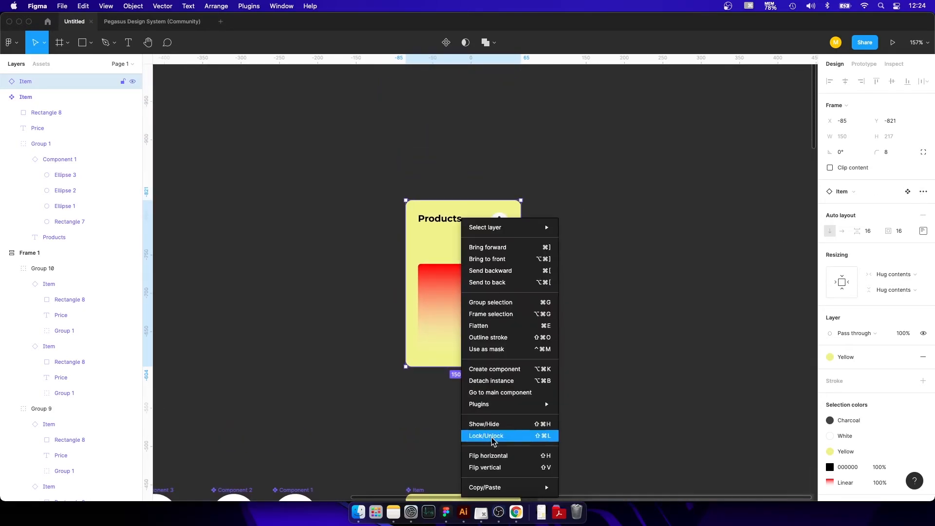
click(497, 380)
Inspect the properties, colors and CSS of the detached Item card and of its inner elements.
click(894, 64)
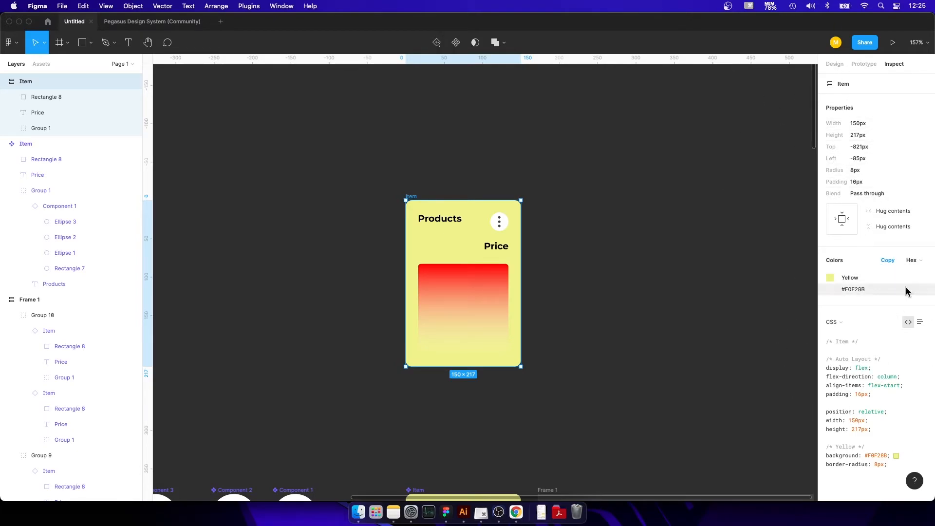
click(640, 194)
scroll(384, 219, up, 5)
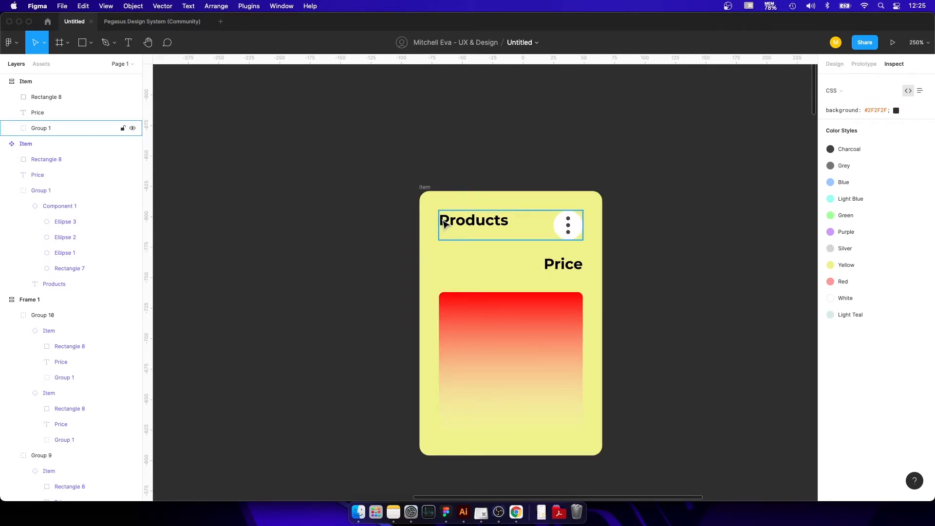
click(445, 224)
click(568, 227)
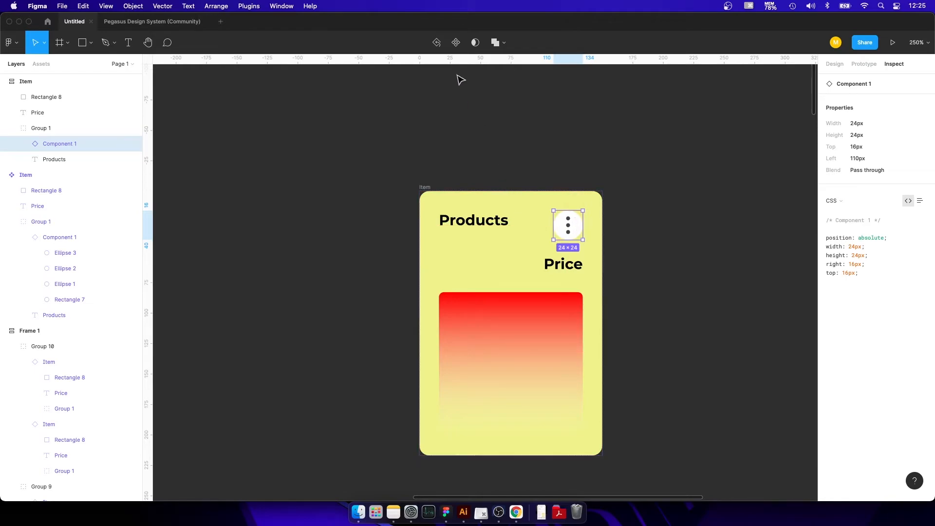
drag(625, 185, 378, 424)
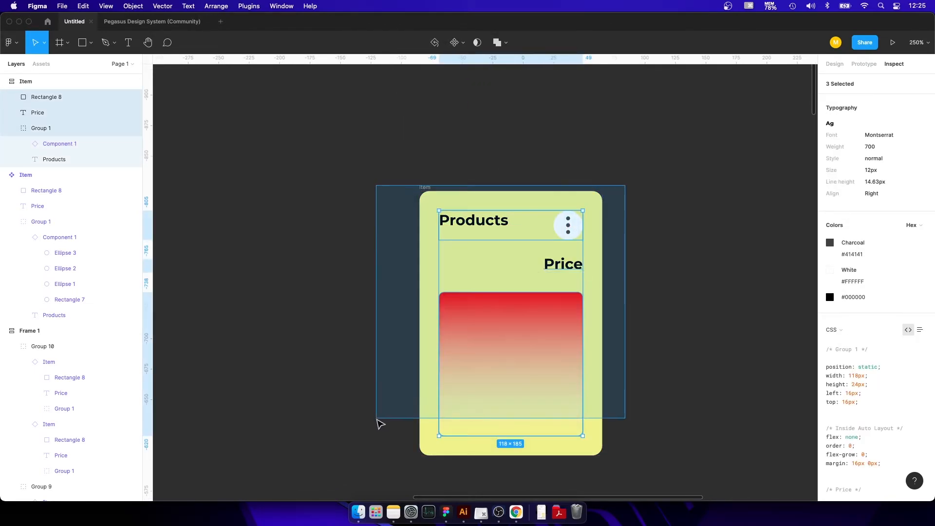
click(445, 183)
Run Figma Measure on the card's Products text, adding a height measurement and a property tooltip on its left side.
double_click(483, 223)
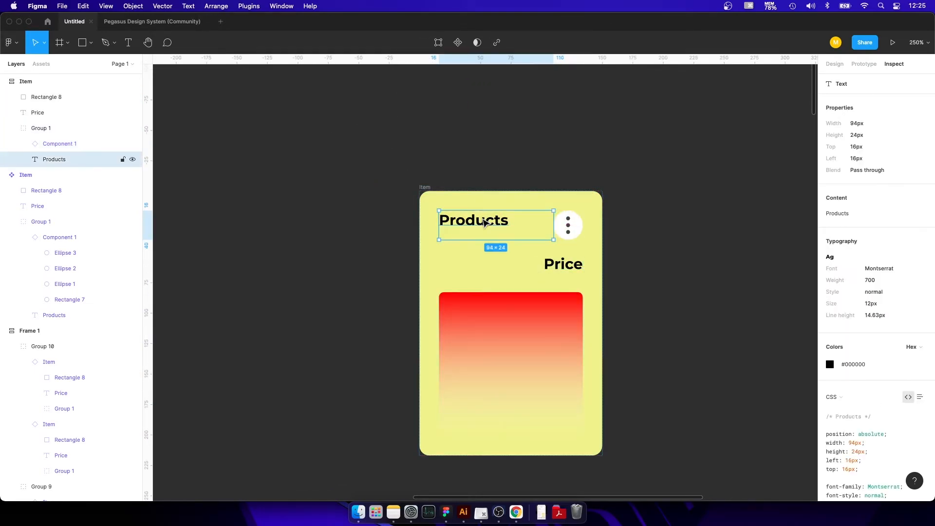
click(241, 4)
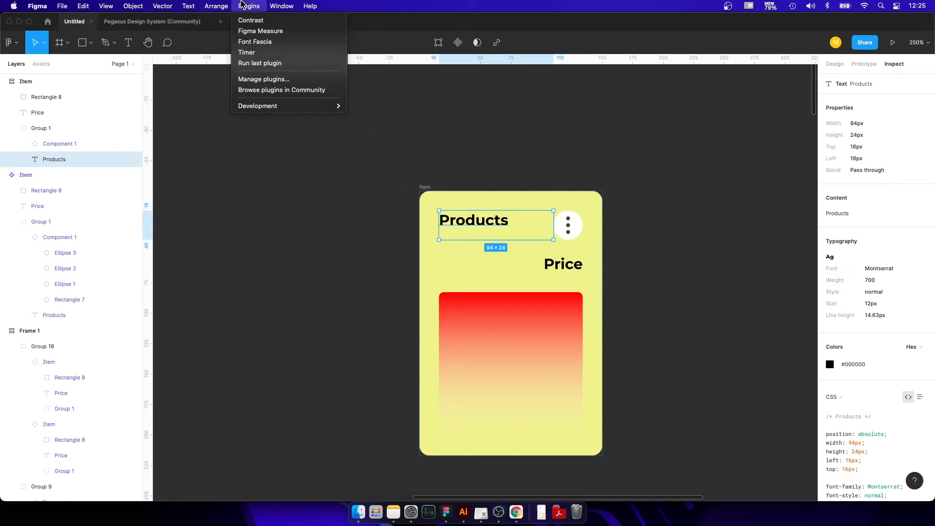
click(251, 34)
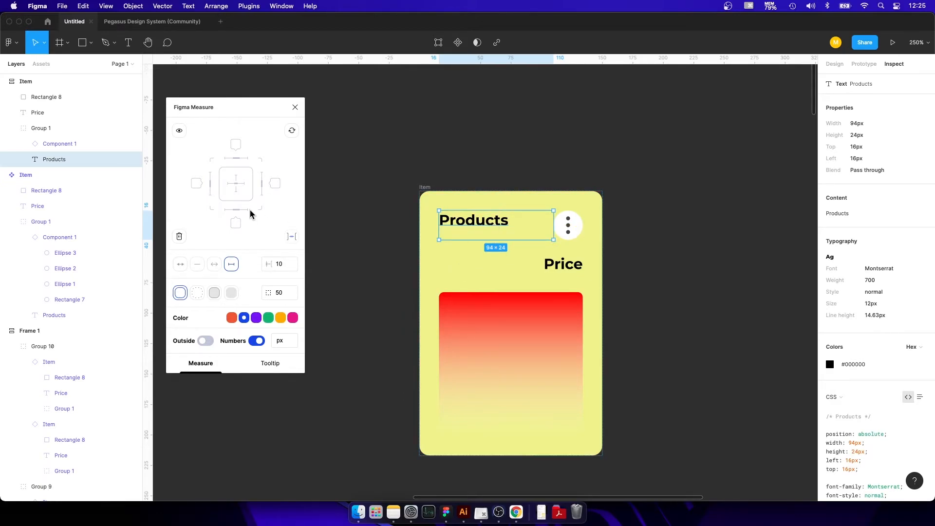
click(210, 190)
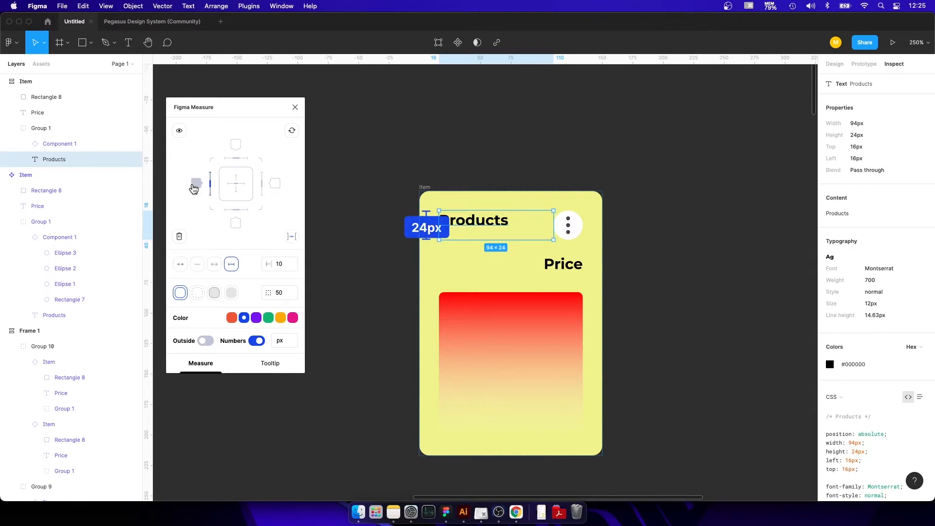
click(196, 184)
scroll(455, 182, left, 5)
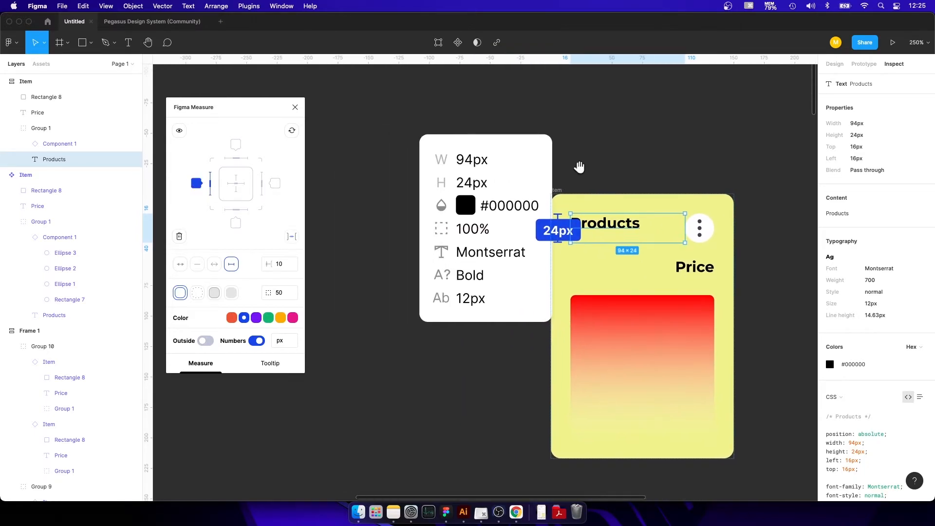
Move the detached Item card to the right, clear of the Products text's measurement and tooltip.
key(Escape)
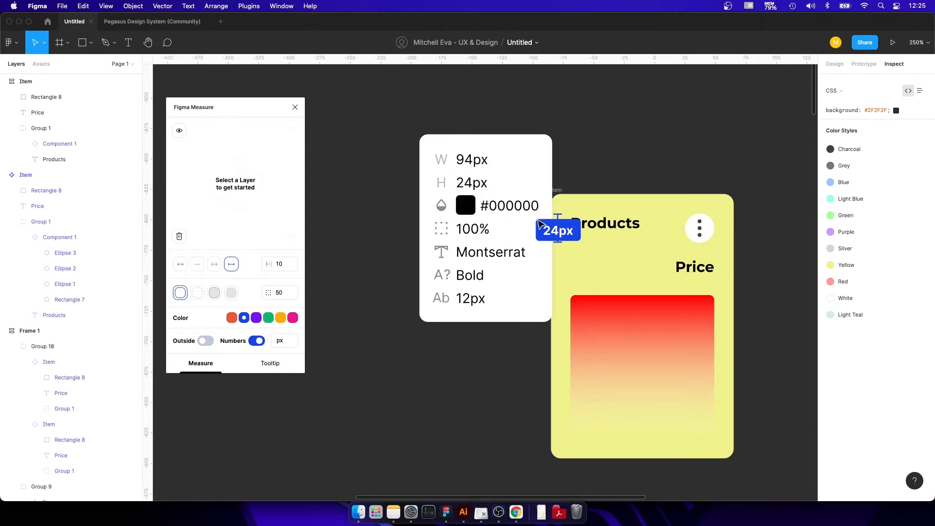
click(641, 231)
key(Escape)
drag(558, 192, 602, 192)
key(Escape)
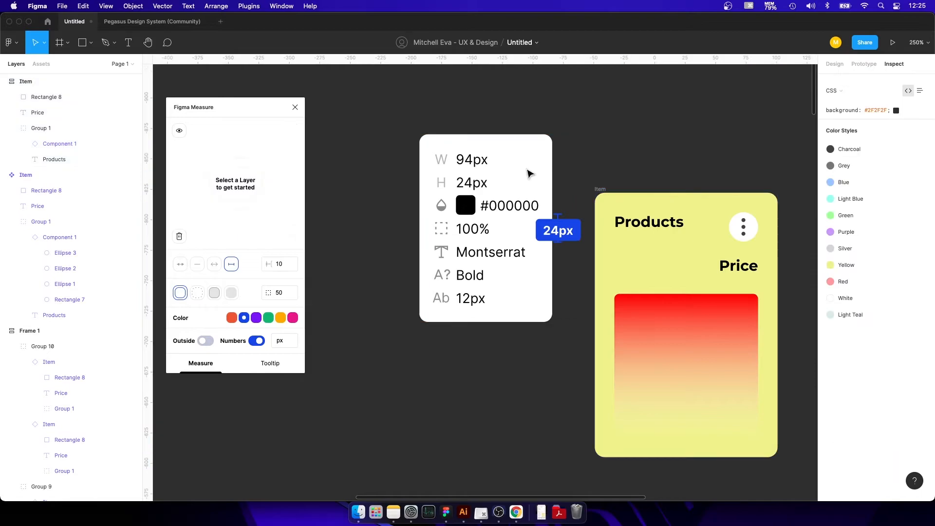
Shift the Measurements group left and pull the 24px line out of it, placing it beside the Item card.
scroll(97, 259, down, 10)
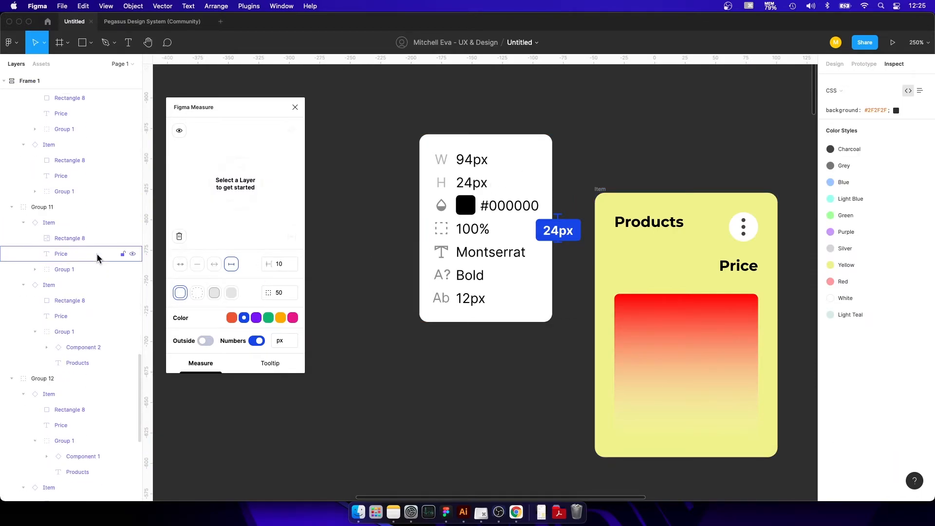
scroll(95, 260, up, 10)
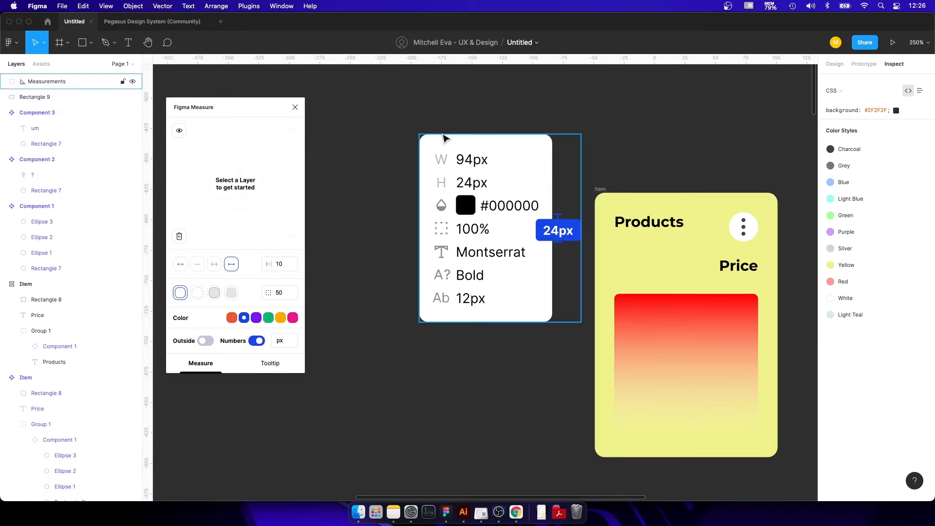
click(486, 181)
drag(486, 182, 462, 190)
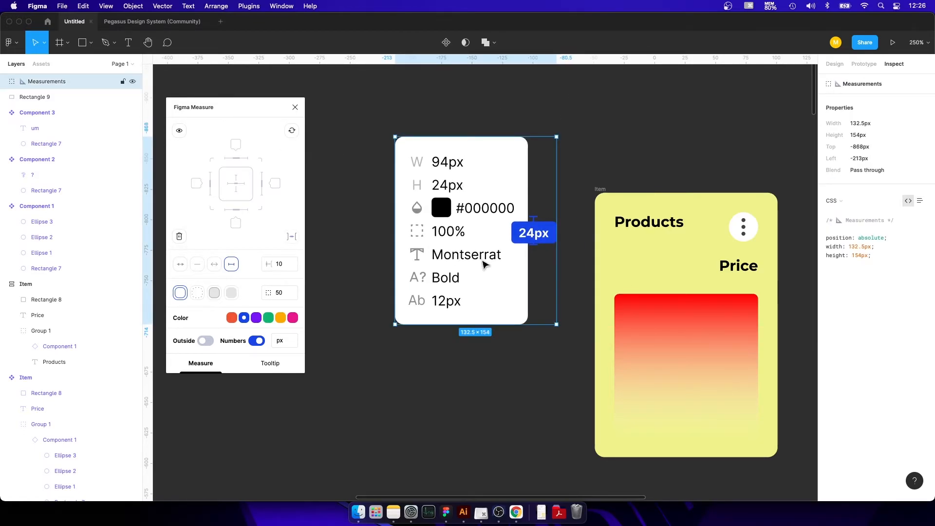
click(535, 239)
click(535, 238)
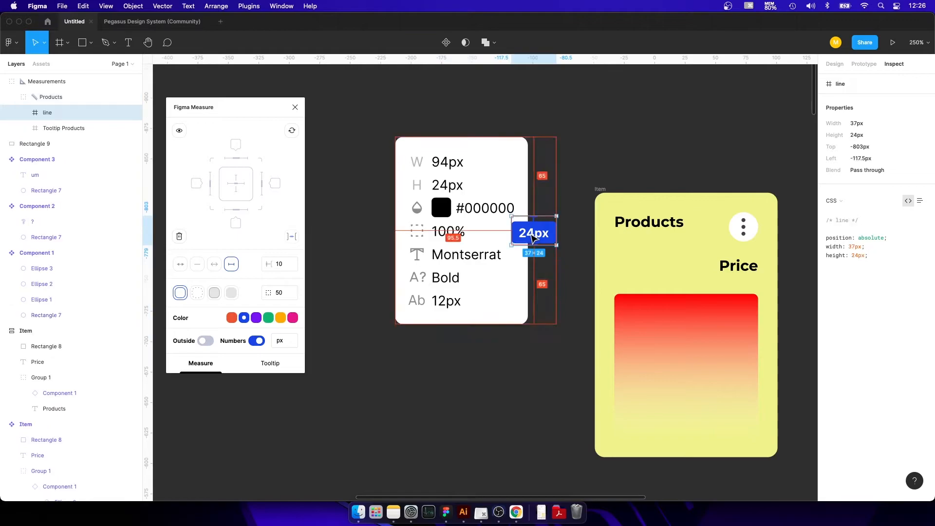
drag(535, 238, 568, 236)
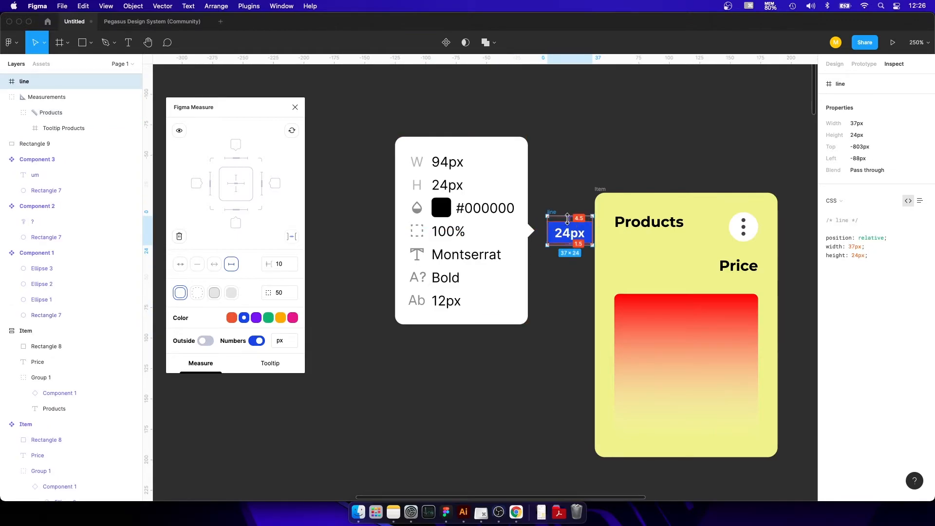
Separate the 24px label and the vector line inside the extracted measurement line.
double_click(562, 228)
click(552, 182)
double_click(558, 230)
click(552, 139)
click(565, 232)
mouse_move(567, 232)
mouse_down()
mouse_move(594, 233)
mouse_move(575, 222)
mouse_move(552, 234)
mouse_up()
click(568, 243)
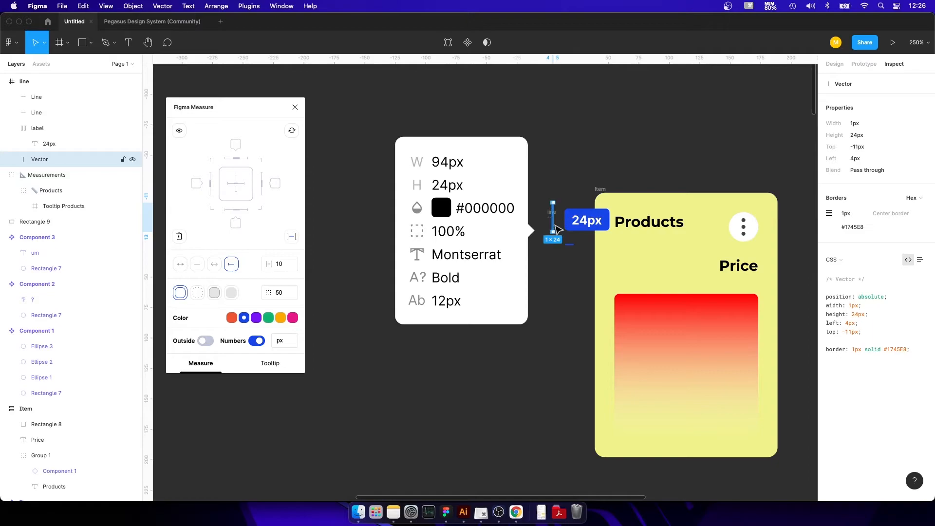
click(574, 170)
click(567, 214)
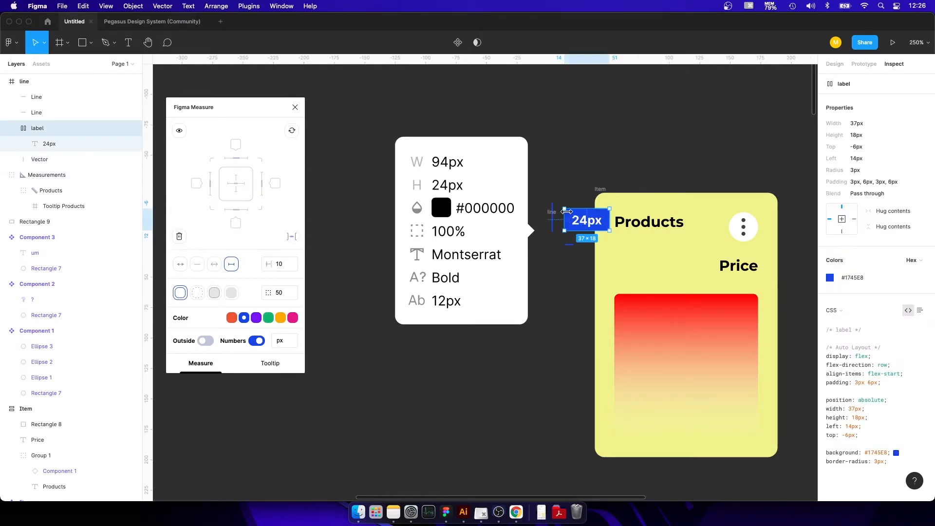
click(587, 222)
click(595, 118)
Delete the Products text's tooltip and all remaining pieces of its 24px measurement line.
drag(563, 104, 409, 376)
key(Delete)
click(570, 218)
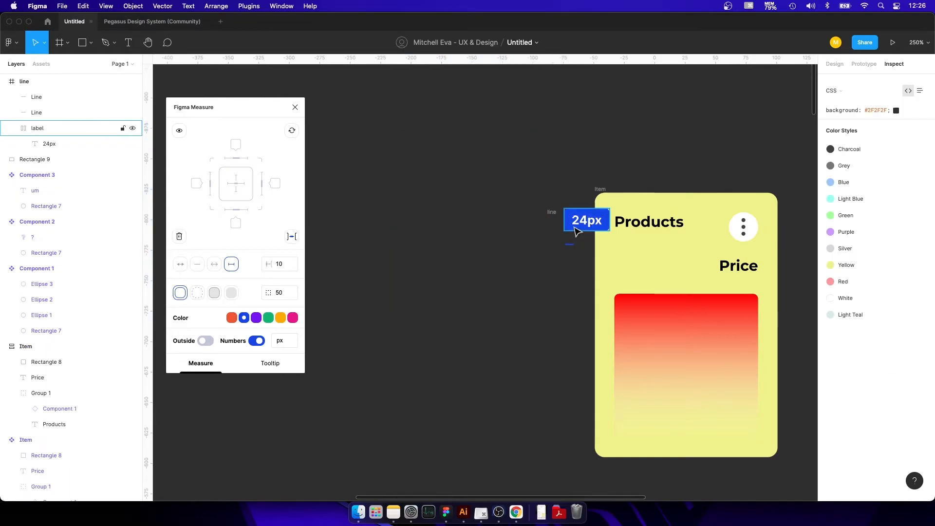
drag(578, 183, 527, 302)
key(Delete)
click(550, 213)
key(Delete)
Add a height measurement and a property tooltip on the left side of the detached Item card with Figma Measure.
double_click(634, 224)
click(578, 222)
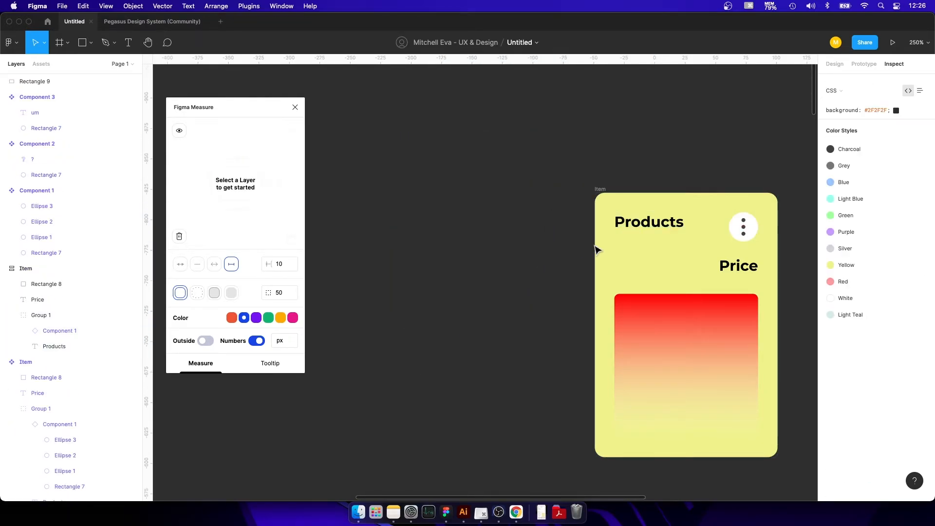
click(600, 192)
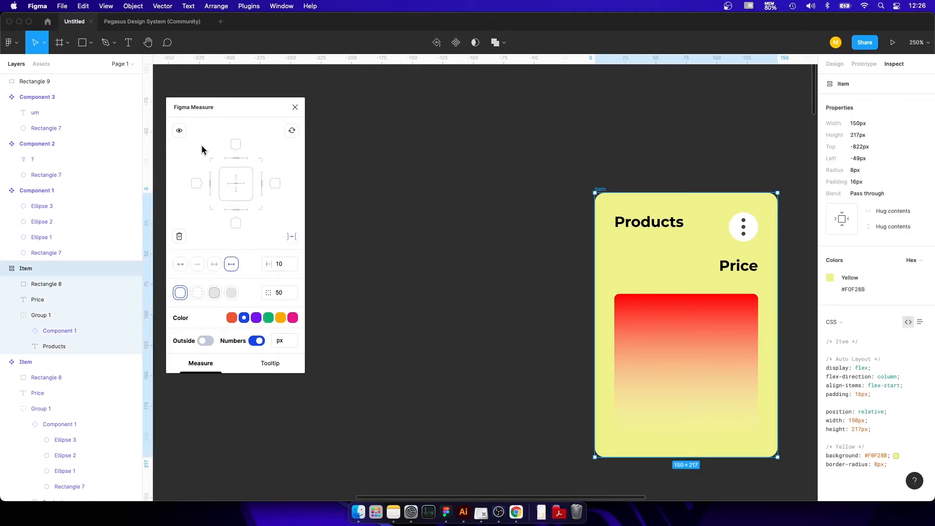
click(210, 190)
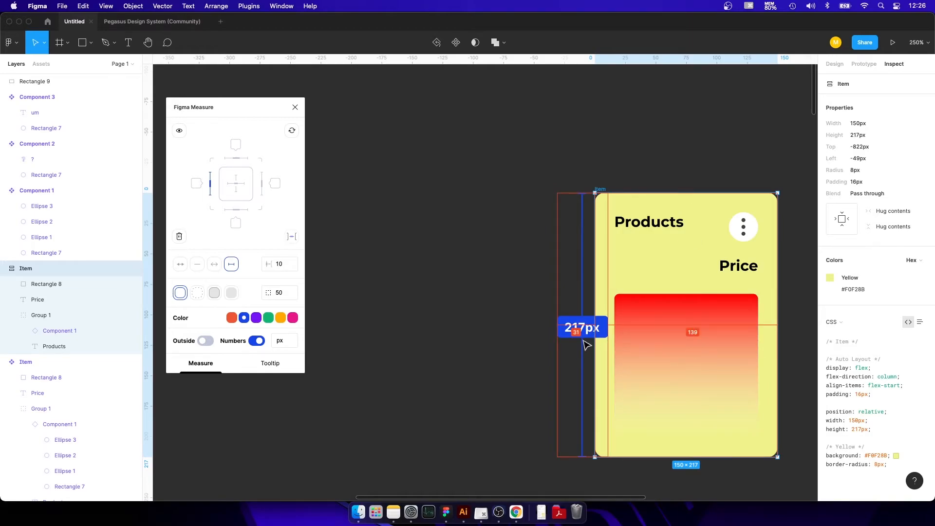
click(194, 188)
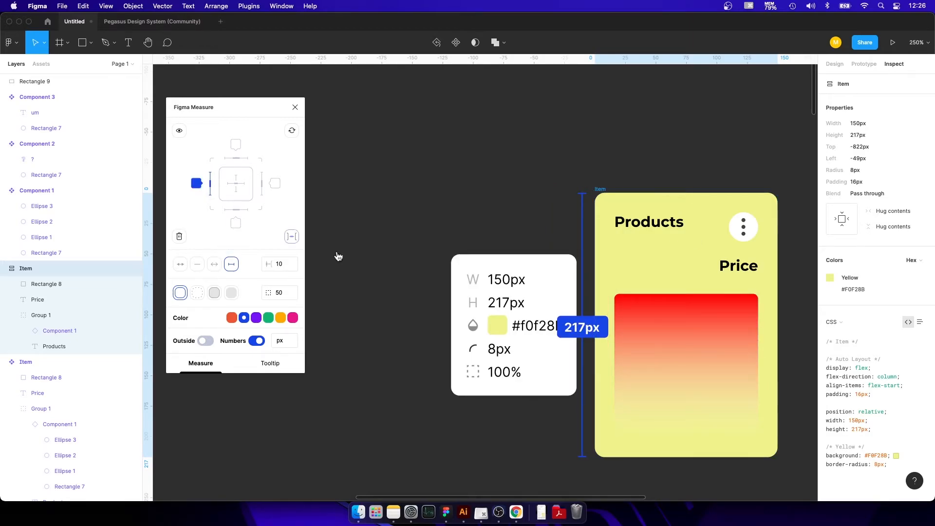
Turn on the Outside option for measurement labels and move the Item card to a new position.
click(496, 273)
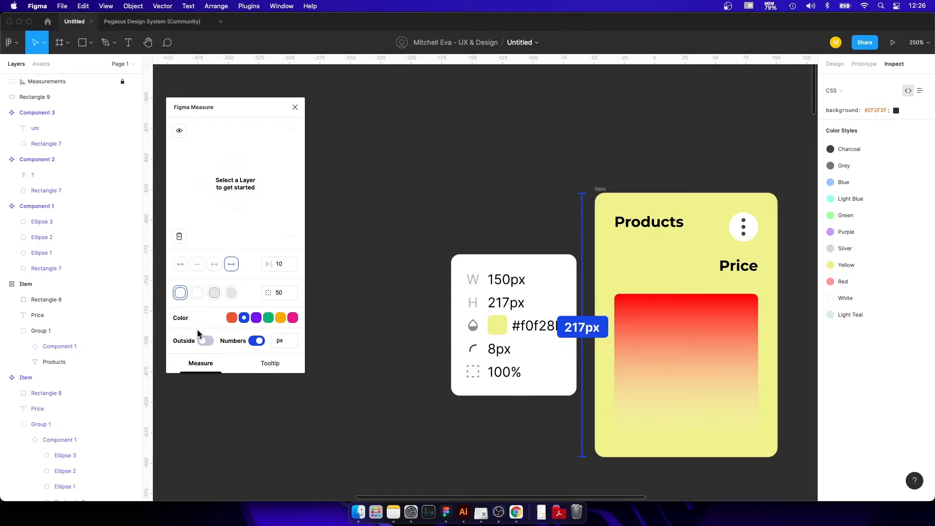
click(206, 342)
drag(603, 190, 543, 182)
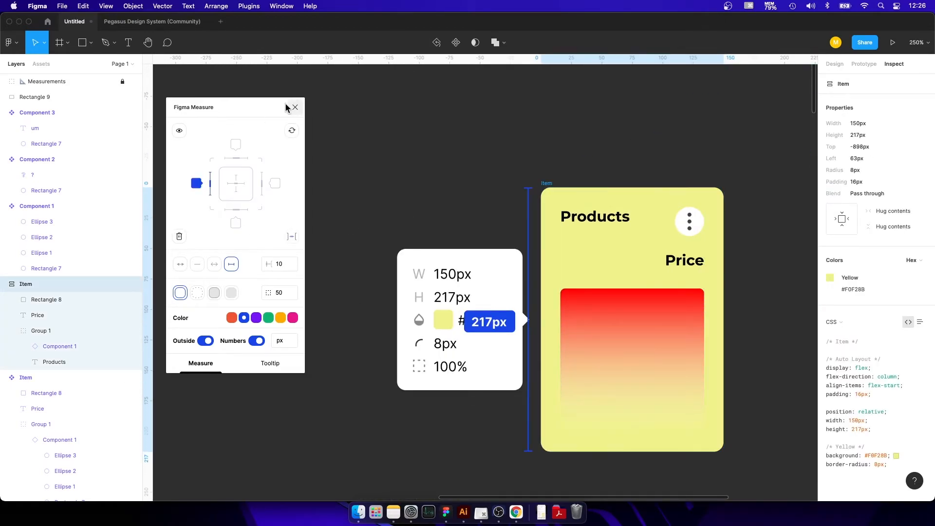
Zoom the canvas to 100% and move the Item card around to test how its measurement and tooltip follow.
key(shift+0)
drag(476, 208, 625, 168)
click(559, 225)
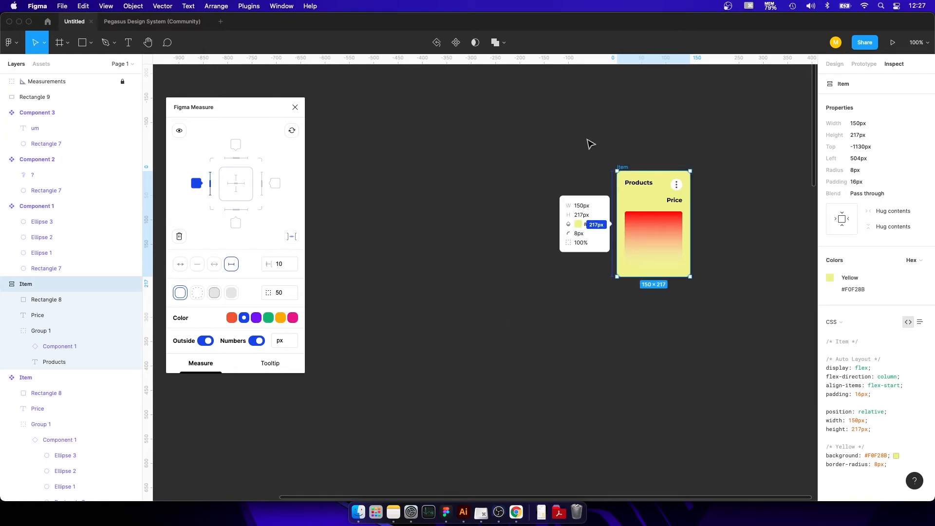
drag(622, 167, 413, 161)
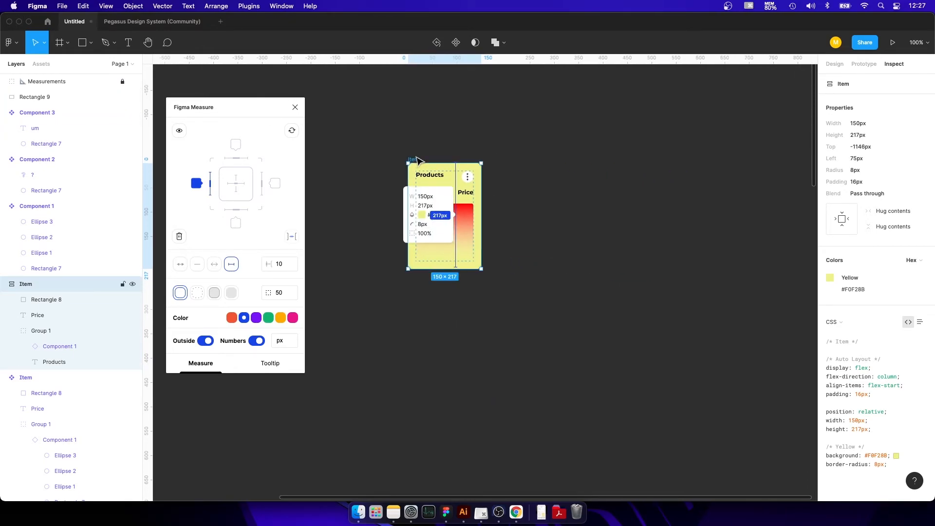
click(576, 190)
Remove the left height measurement from the Item card, keeping its property tooltip.
drag(475, 146, 607, 225)
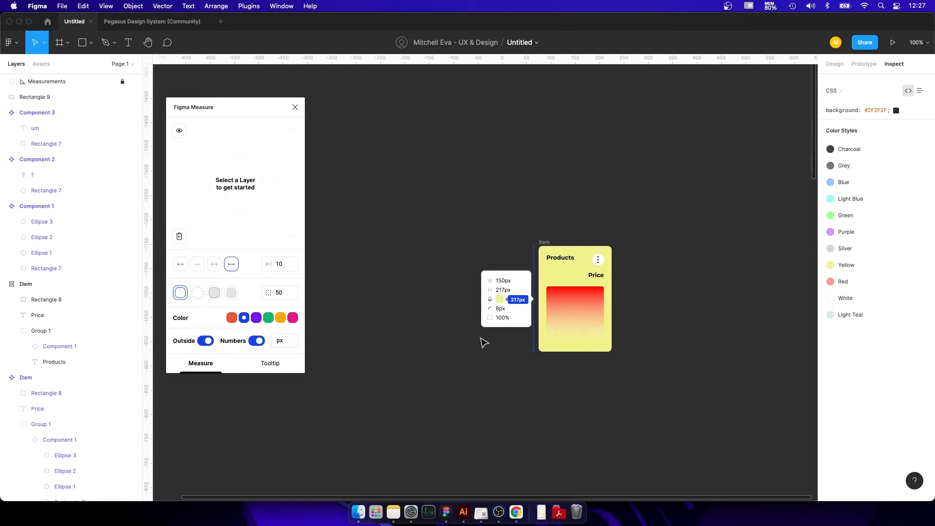
click(543, 243)
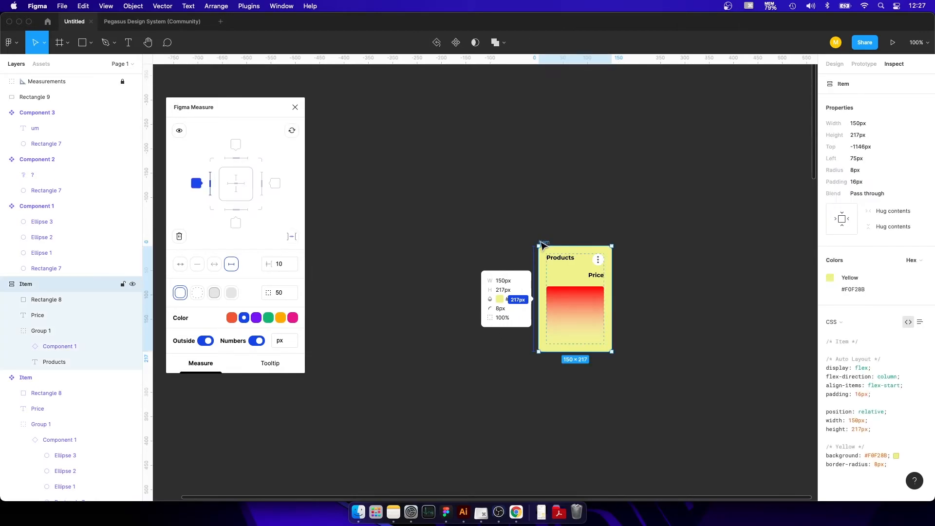
click(210, 187)
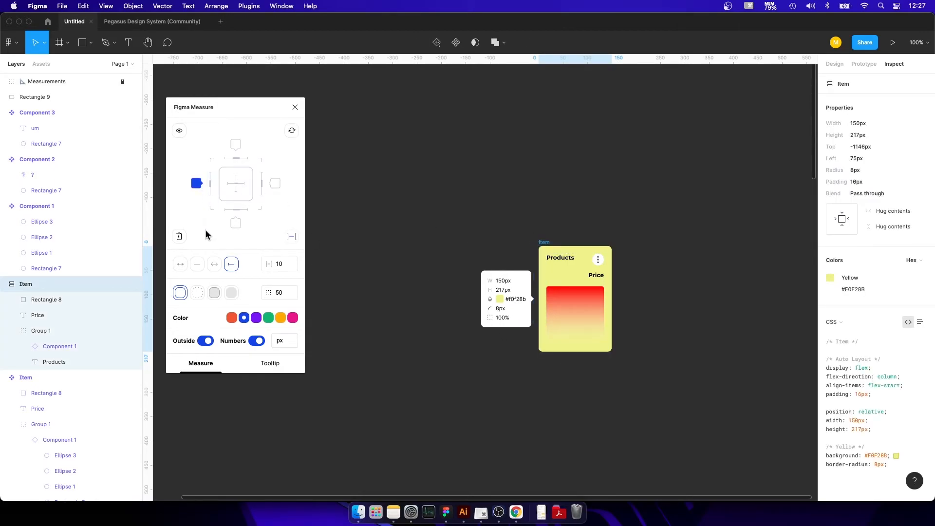
Add a height measurement on the right side of the Item card and a width measurement above it with Figma Measure.
click(263, 186)
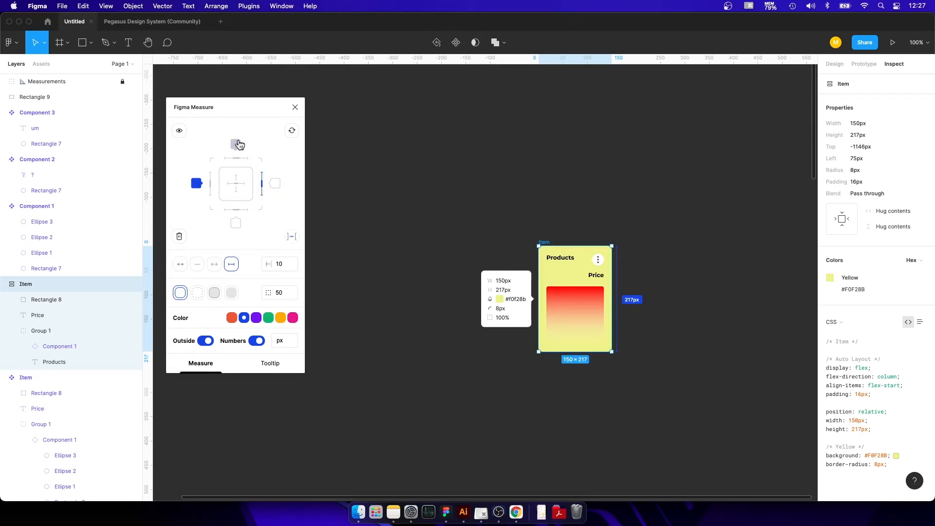
click(211, 162)
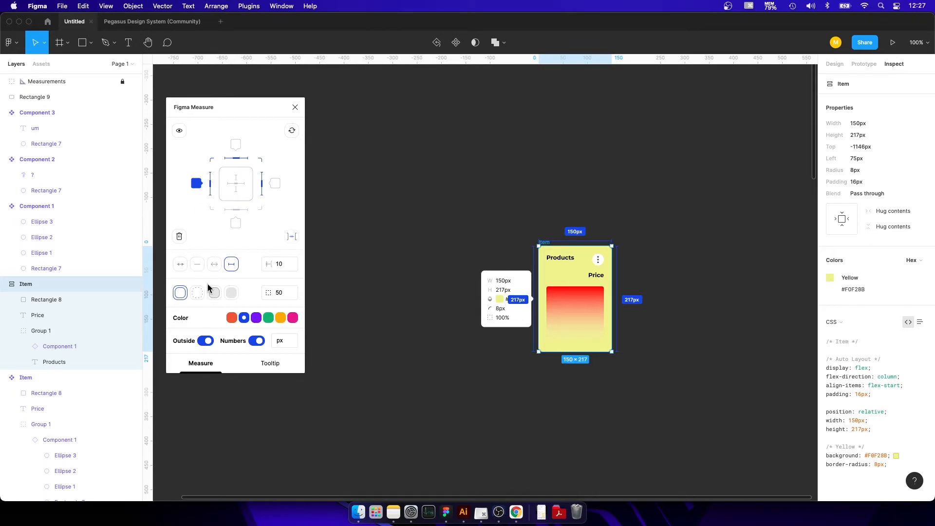
click(211, 161)
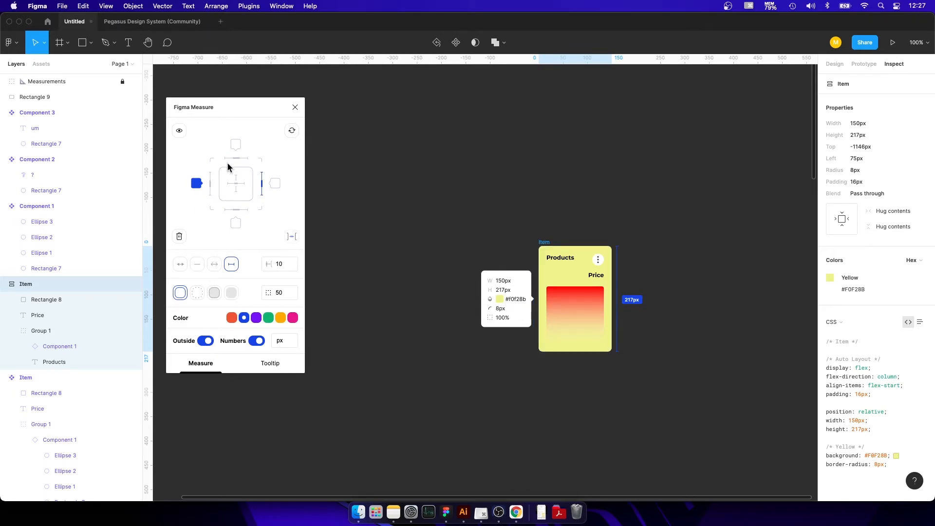
click(233, 158)
click(503, 186)
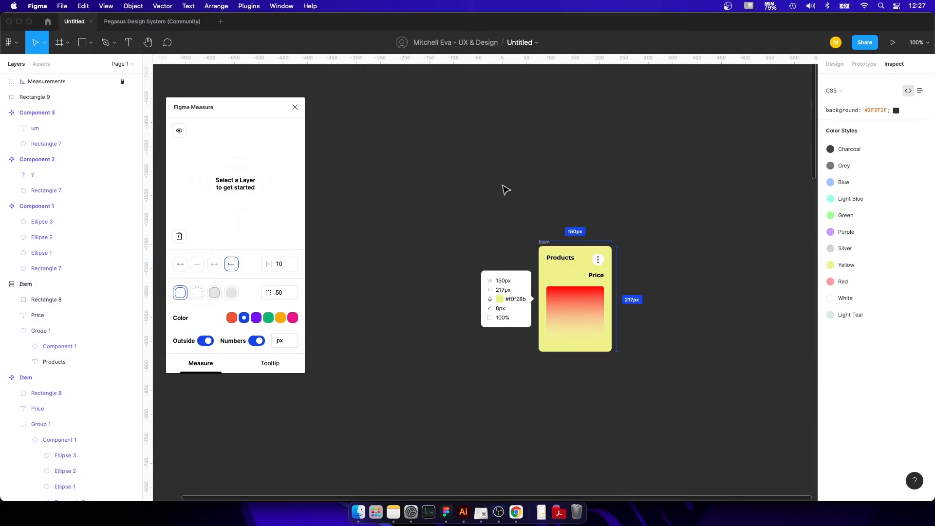
Add height measurements to the right of the card's three-dot icon and Price text, and to the left of its gradient rectangle.
double_click(598, 259)
click(262, 187)
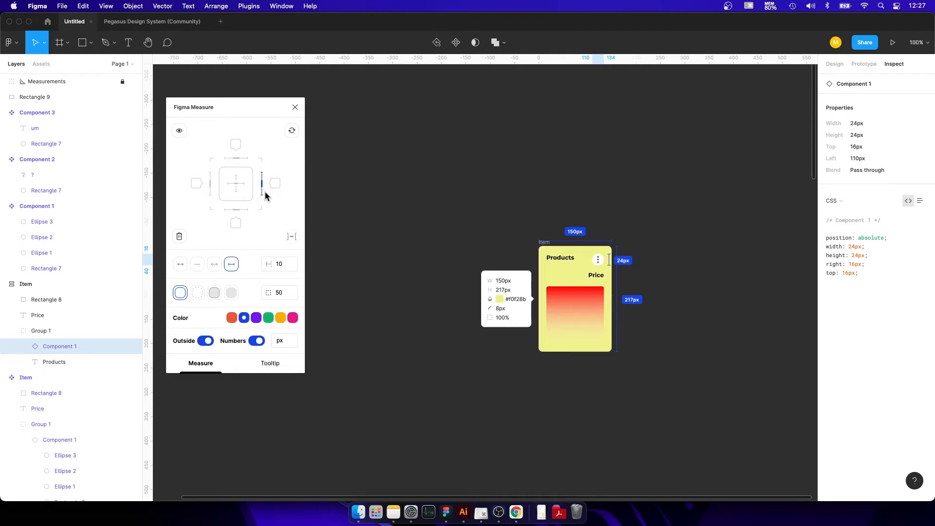
click(591, 278)
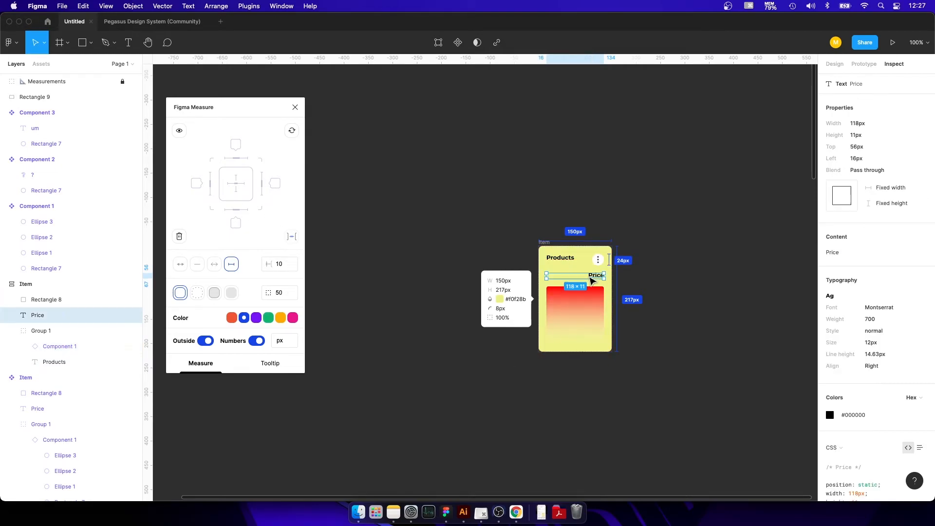
click(262, 187)
click(566, 335)
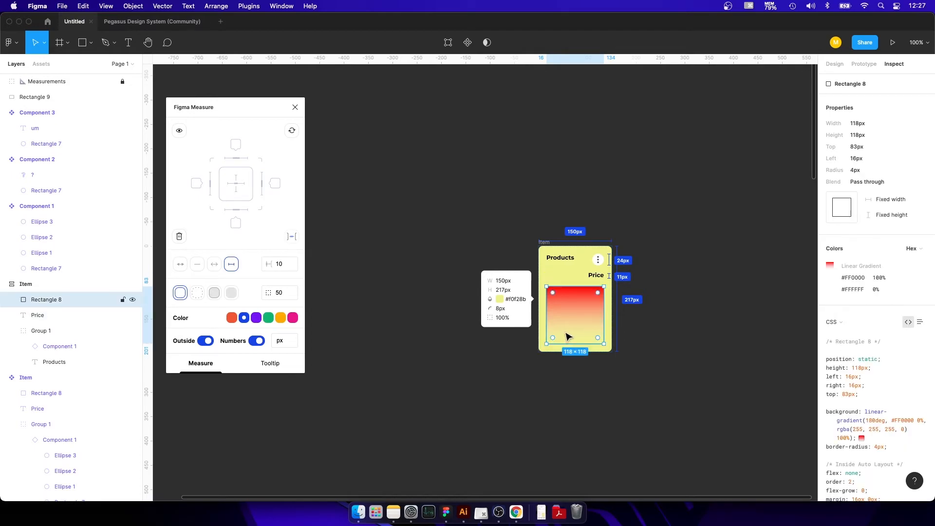
click(209, 185)
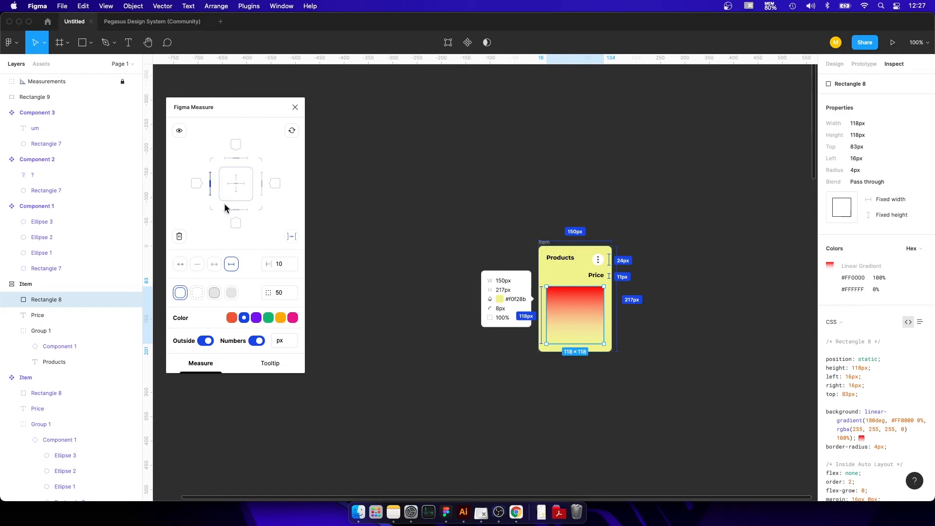
Switch the Item card's property tooltip from its left side to below the card.
click(544, 243)
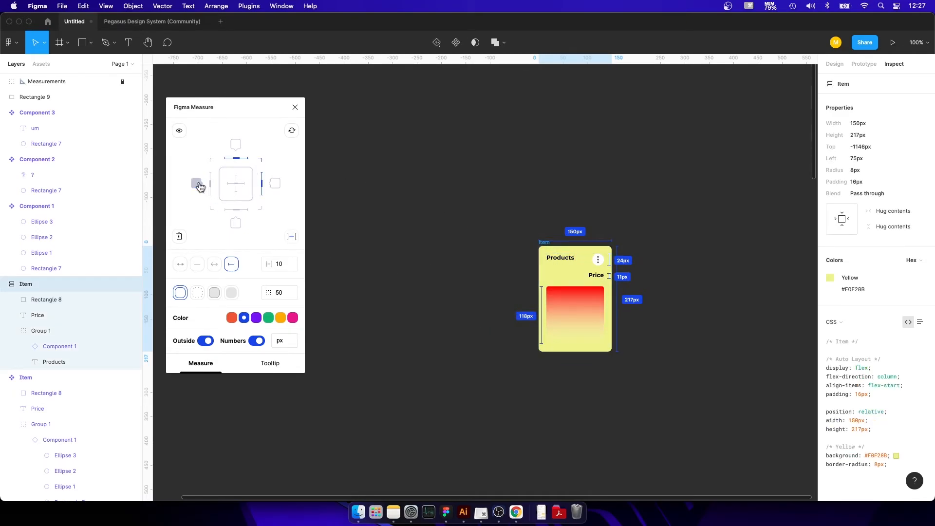
click(236, 223)
click(477, 199)
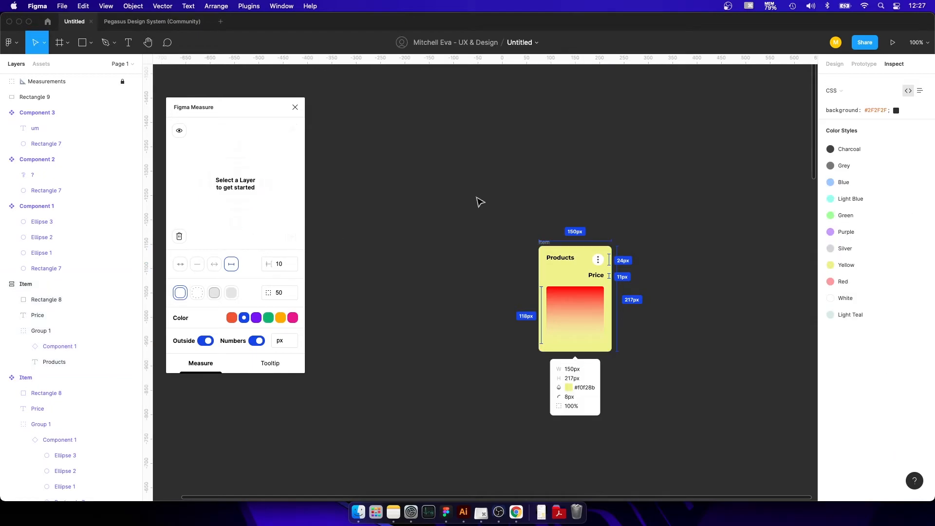
scroll(438, 195, right, 3)
scroll(439, 195, down, 1)
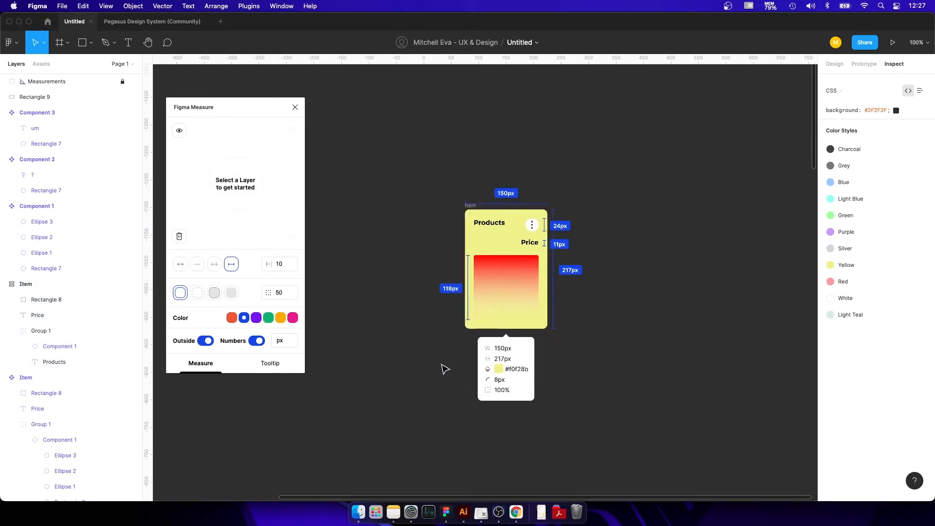
scroll(442, 367, up, 5)
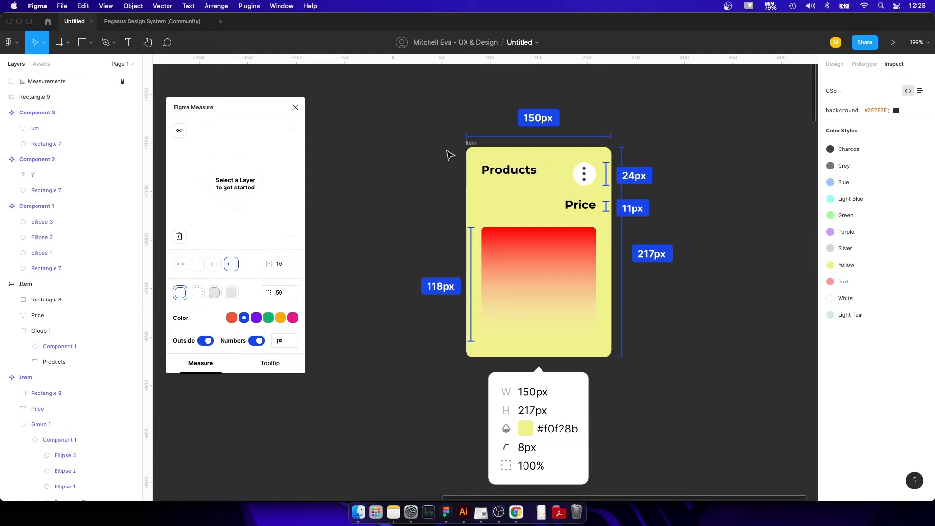
click(248, 6)
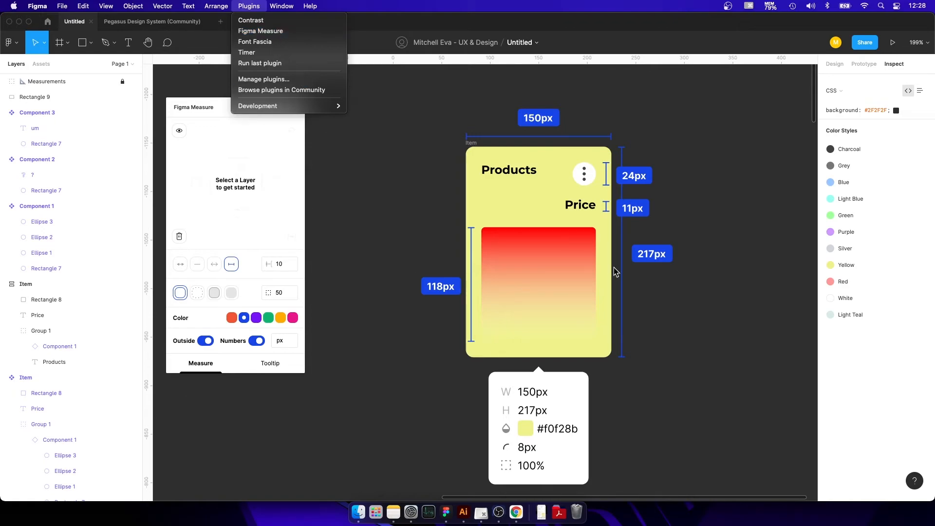
click(741, 159)
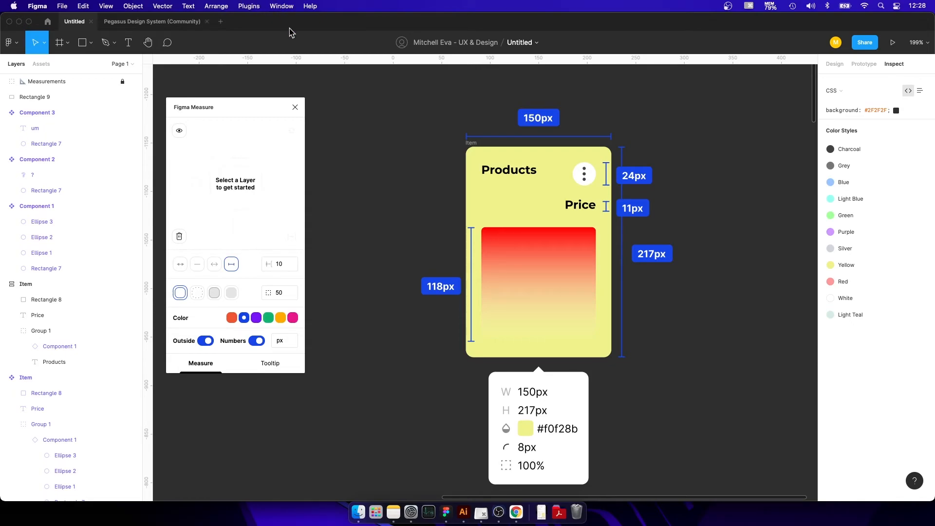
Open the Figma Community from the design file to browse plugins and files.
scroll(541, 247, down, 10)
scroll(517, 312, up, 6)
drag(604, 201, 590, 207)
scroll(590, 208, up, 5)
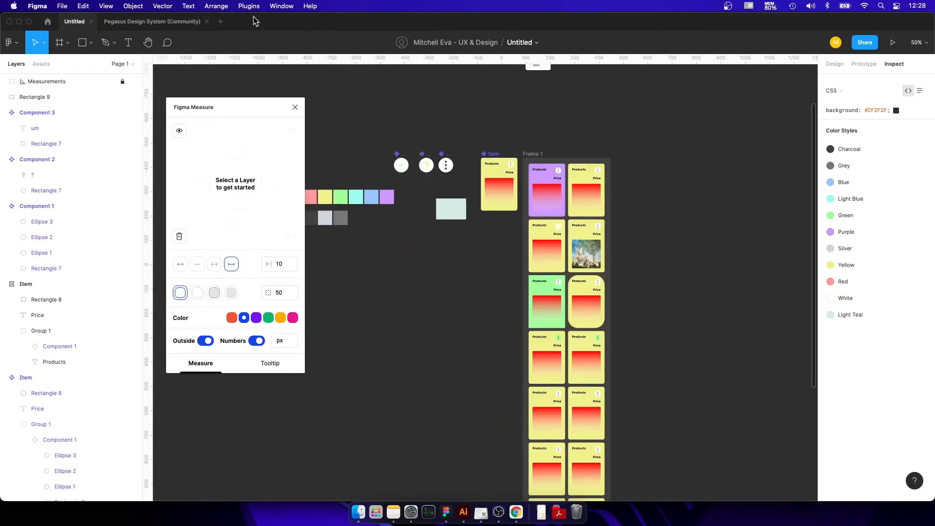
click(249, 6)
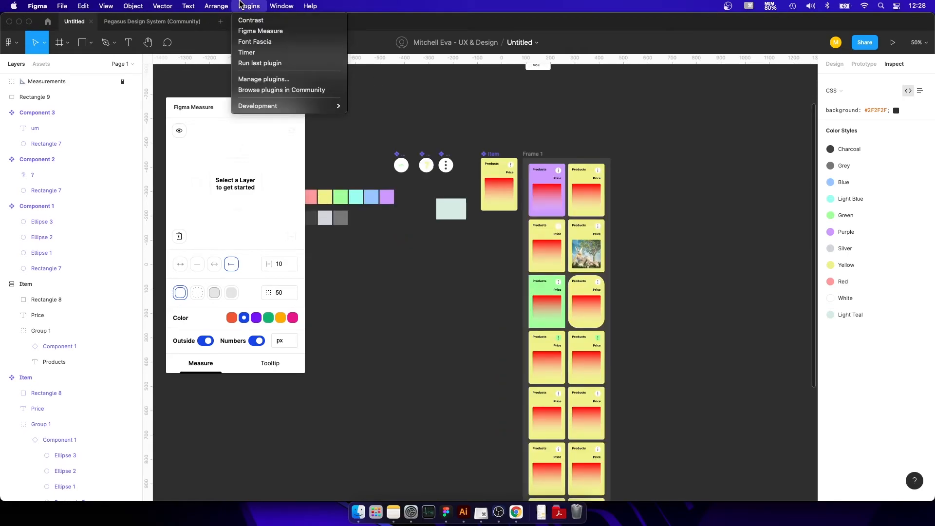
click(245, 88)
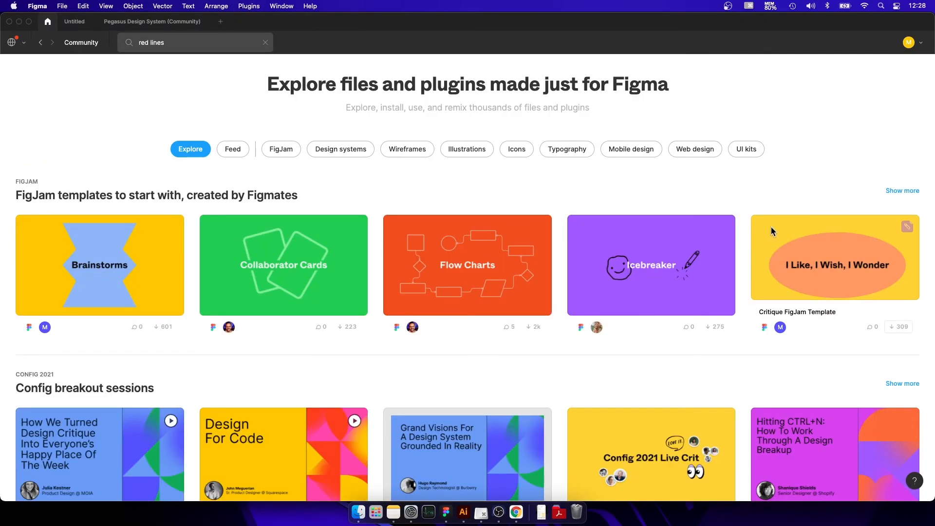
scroll(771, 227, down, 5)
scroll(334, 146, up, 10)
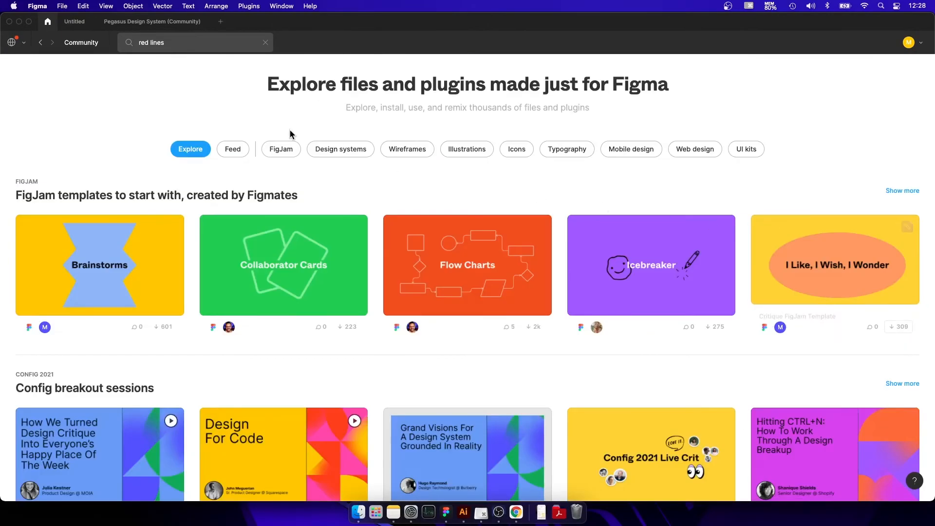
Clear the "red lines" Community search and switch the search results from plugins to files.
click(265, 43)
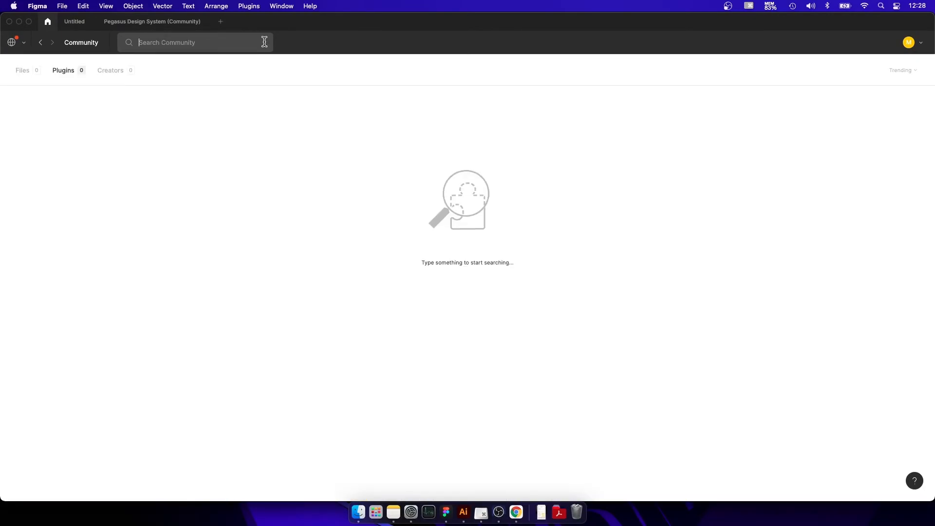
click(59, 71)
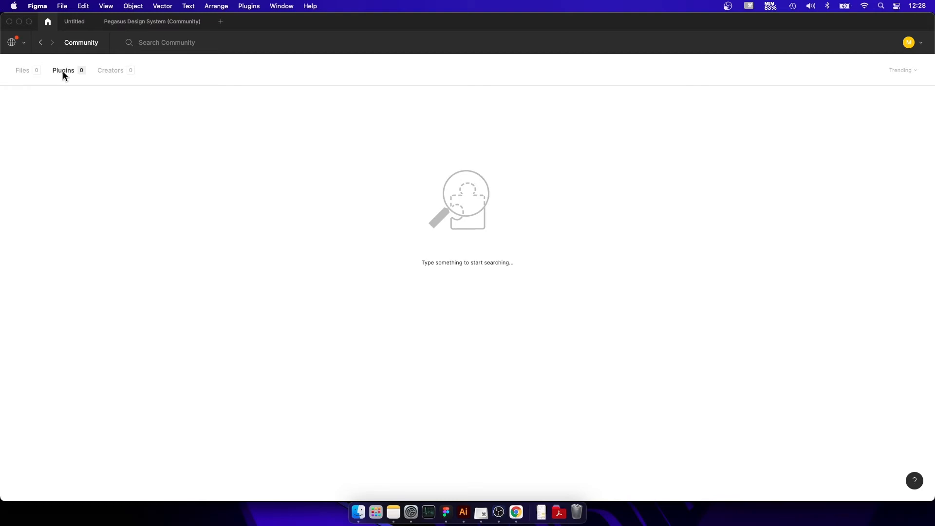
click(22, 71)
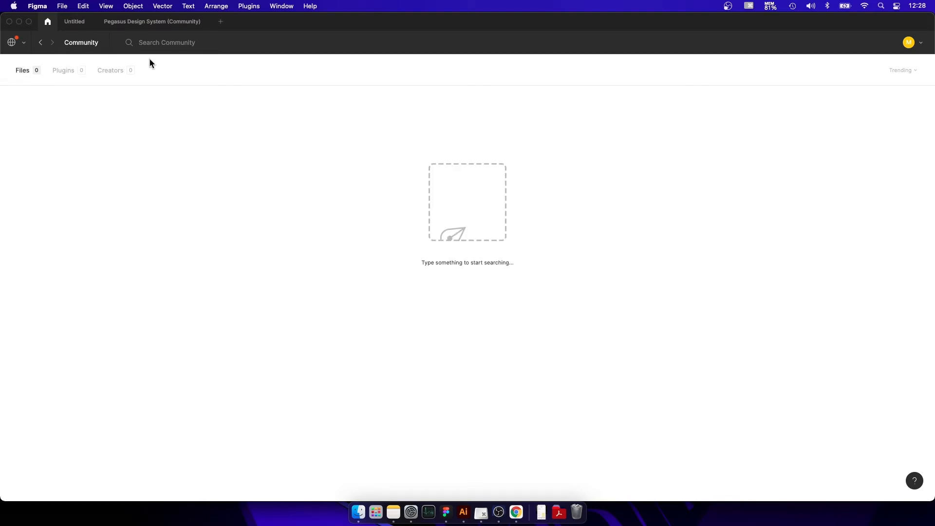
click(39, 44)
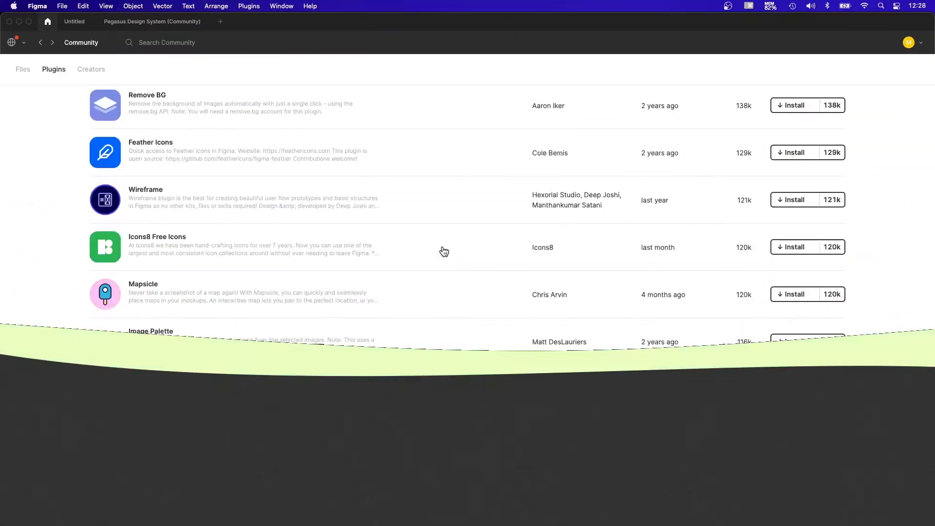
Browse the Community's trending plugins, and switch the listing to trending files.
scroll(442, 250, down, 3)
scroll(444, 252, down, 5)
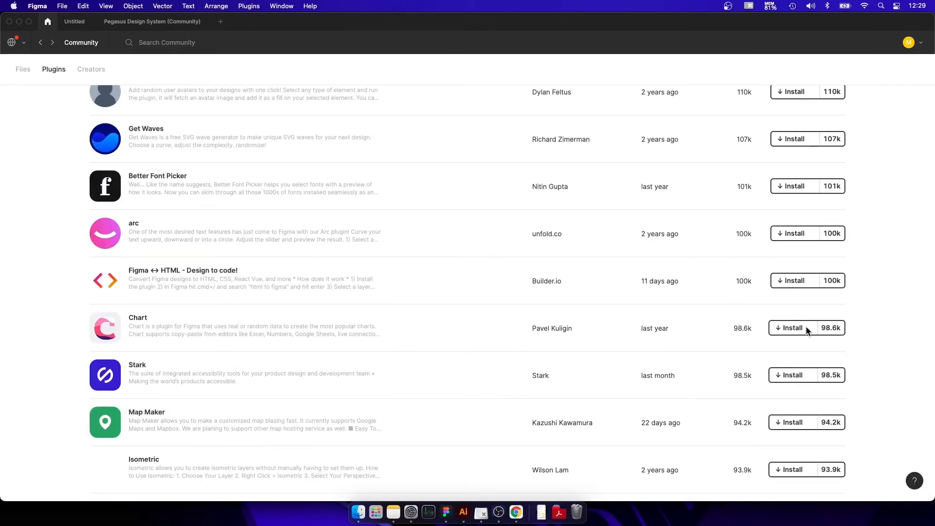
scroll(587, 270, up, 15)
scroll(588, 276, up, 5)
scroll(25, 109, down, 20)
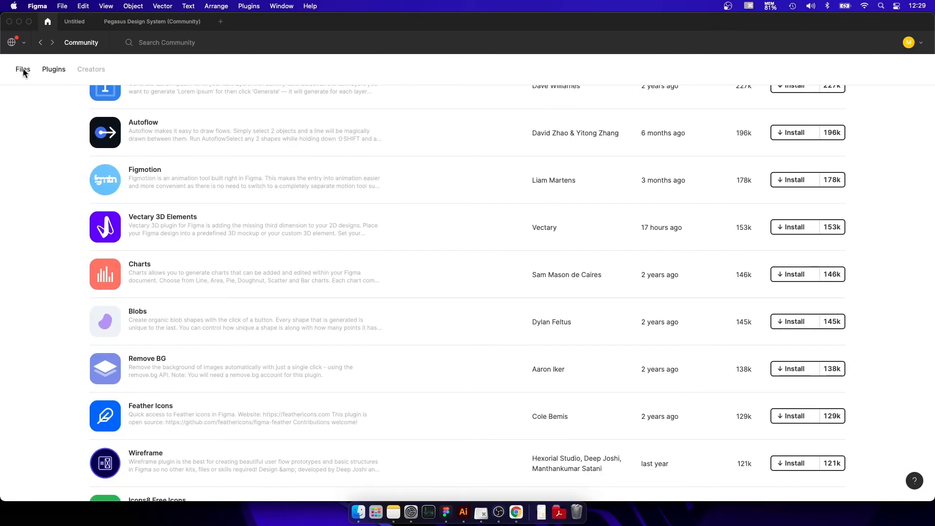
click(22, 68)
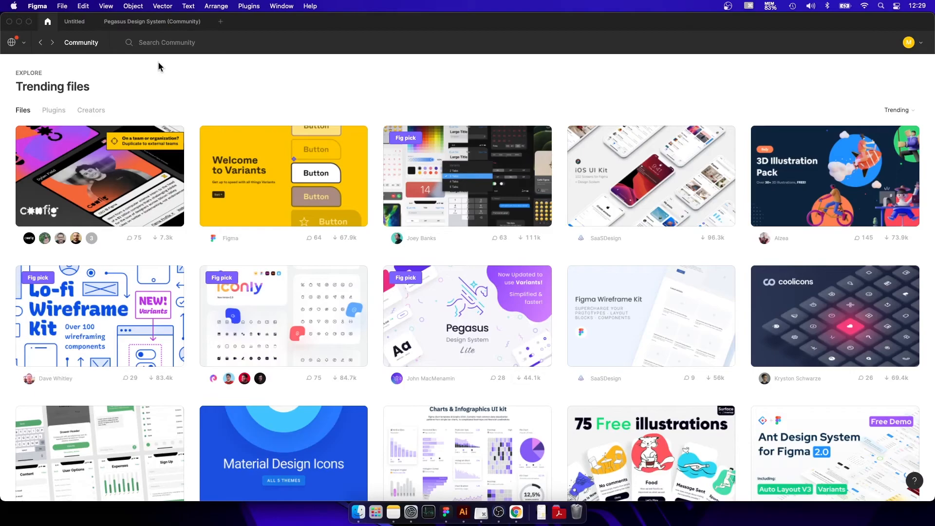
Switch to the Pegasus Design System file and examine the Branding page's color themes and Softies Mini-Iconset.
click(131, 22)
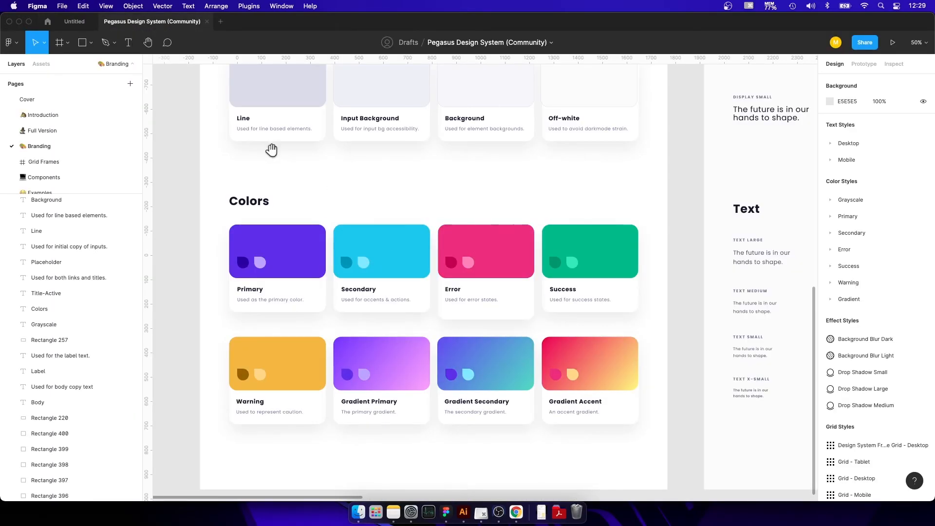
scroll(329, 334, up, 10)
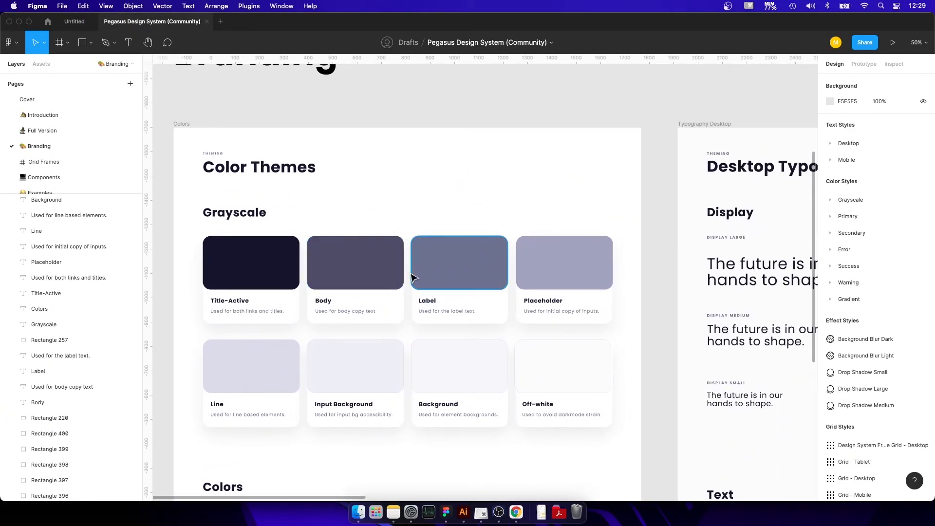
scroll(412, 275, down, 10)
scroll(536, 324, right, 5)
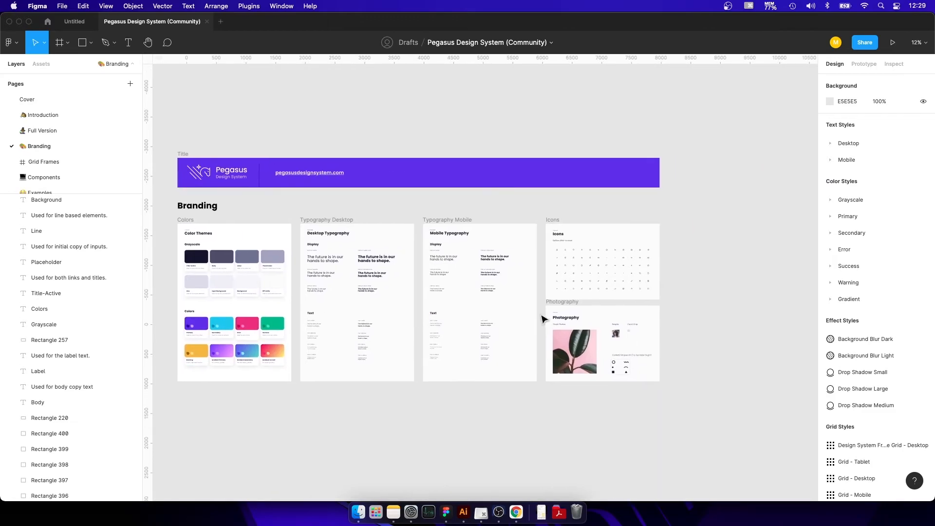
scroll(602, 280, up, 5)
scroll(632, 246, up, 5)
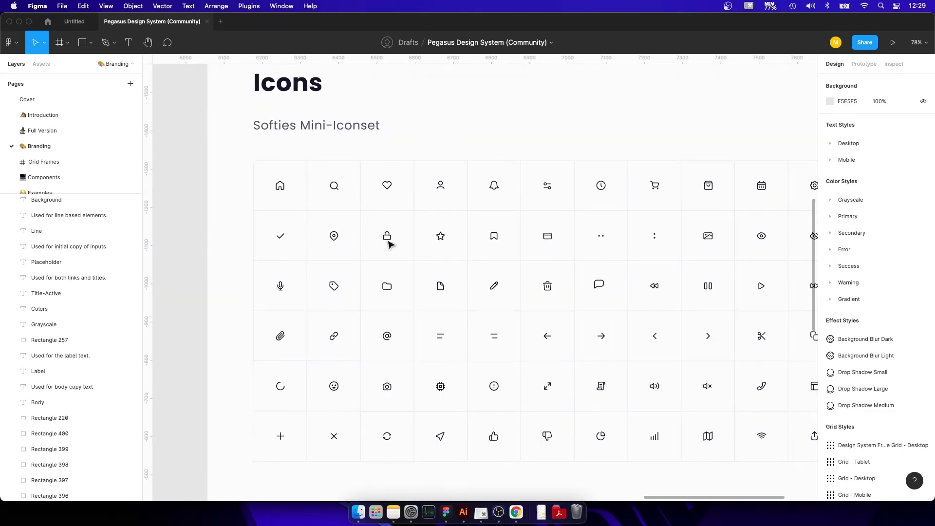
scroll(428, 451, up, 8)
scroll(443, 414, up, 5)
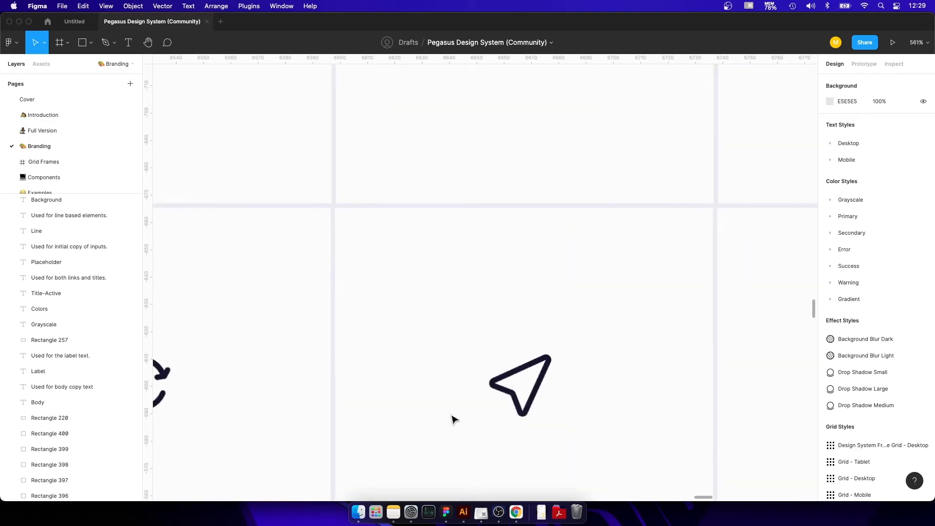
Look across the Branding page's boards, from the icon set back to the Color Themes frame.
scroll(480, 359, down, 10)
scroll(469, 330, up, 6)
drag(680, 314, 274, 370)
drag(584, 298, 279, 382)
drag(474, 279, 601, 406)
drag(283, 292, 676, 192)
drag(174, 316, 812, 282)
scroll(438, 321, down, 8)
drag(273, 355, 727, 234)
drag(444, 370, 744, 312)
drag(288, 357, 738, 334)
drag(592, 305, 458, 400)
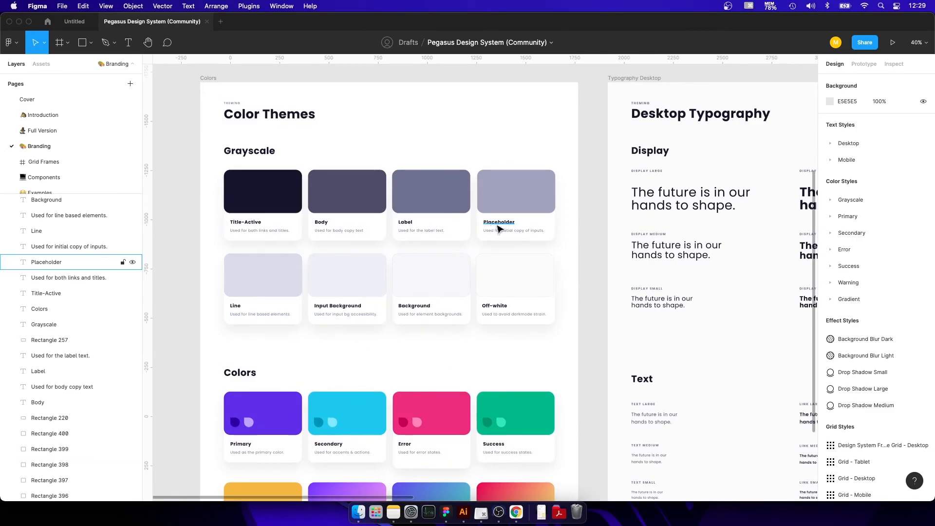
Review the file's effect styles, grid styles and suggested plugins, and expand the Desktop text styles group.
scroll(909, 287, down, 5)
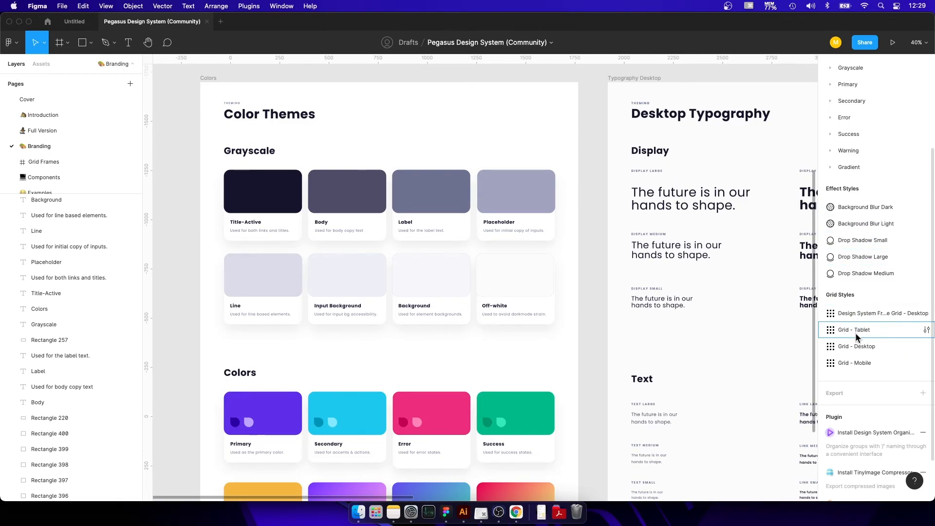
scroll(874, 421, down, 2)
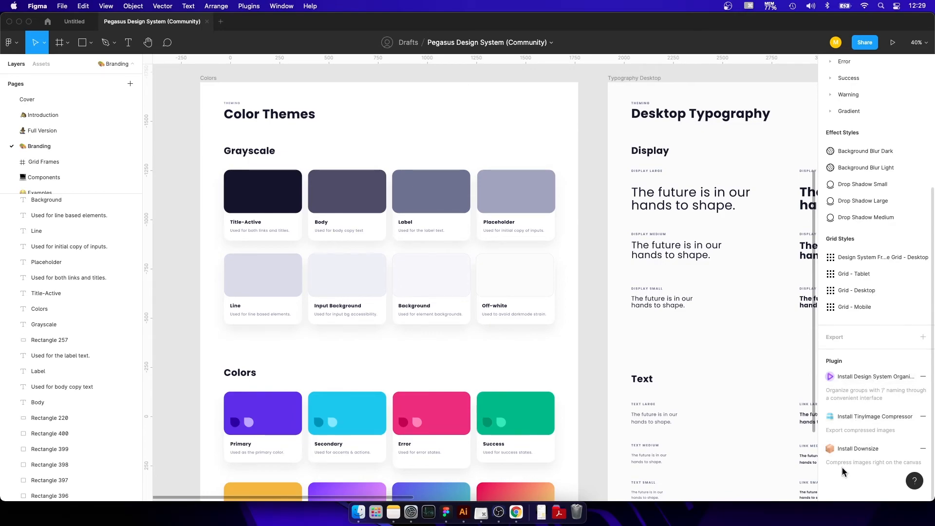
scroll(873, 236, up, 5)
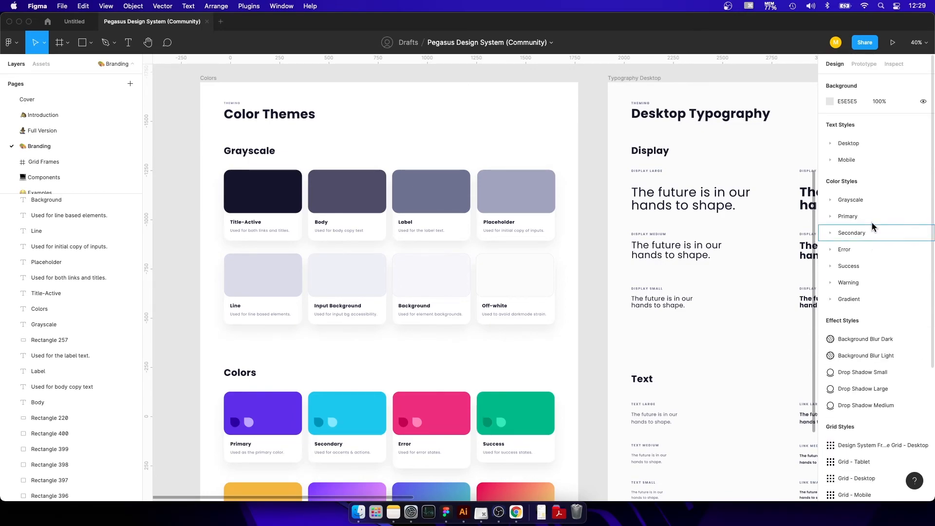
click(831, 143)
scroll(833, 384, down, 2)
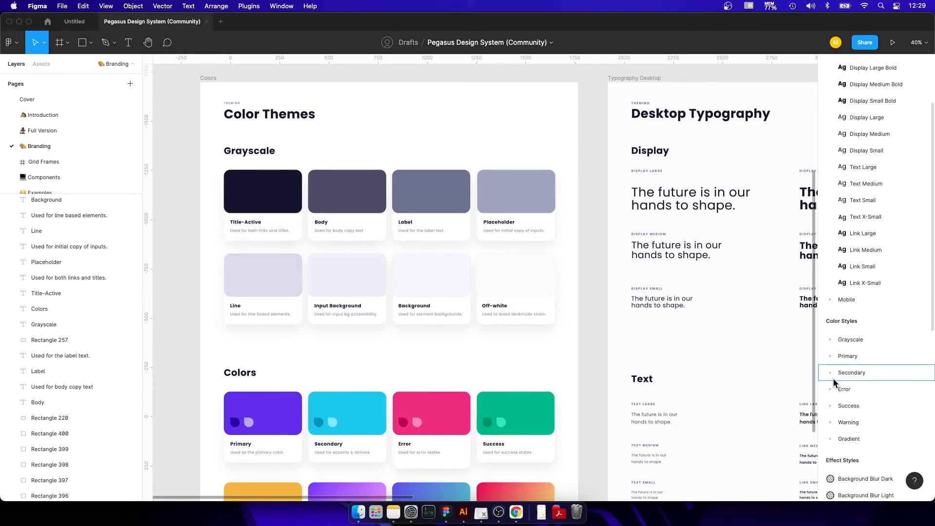
Expand the Primary, Grayscale, Gradient, Warning, Success, Error and Secondary color style groups.
click(834, 355)
scroll(834, 361, down, 3)
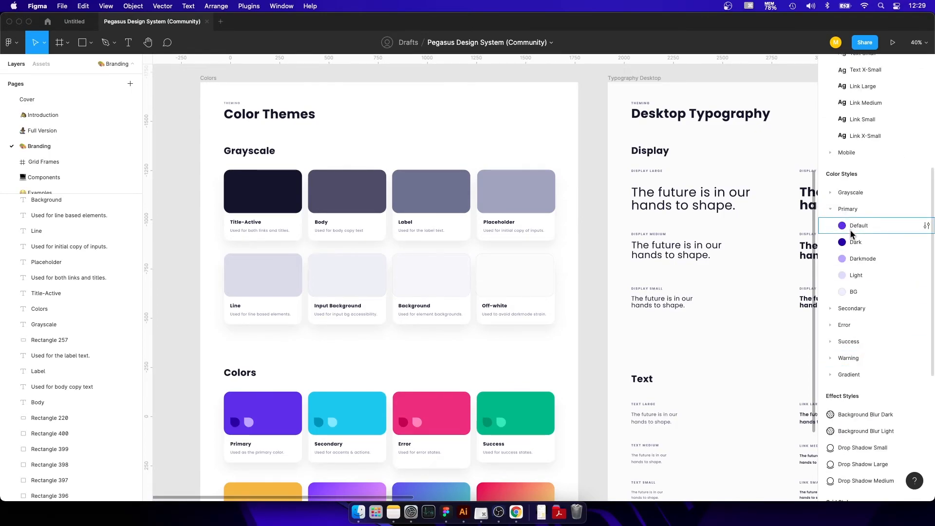
click(831, 194)
scroll(830, 197, down, 5)
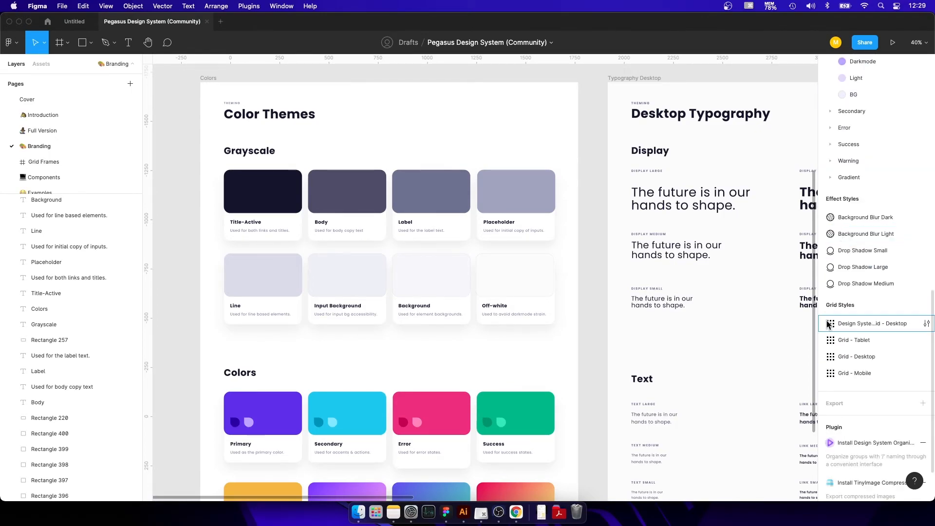
click(828, 177)
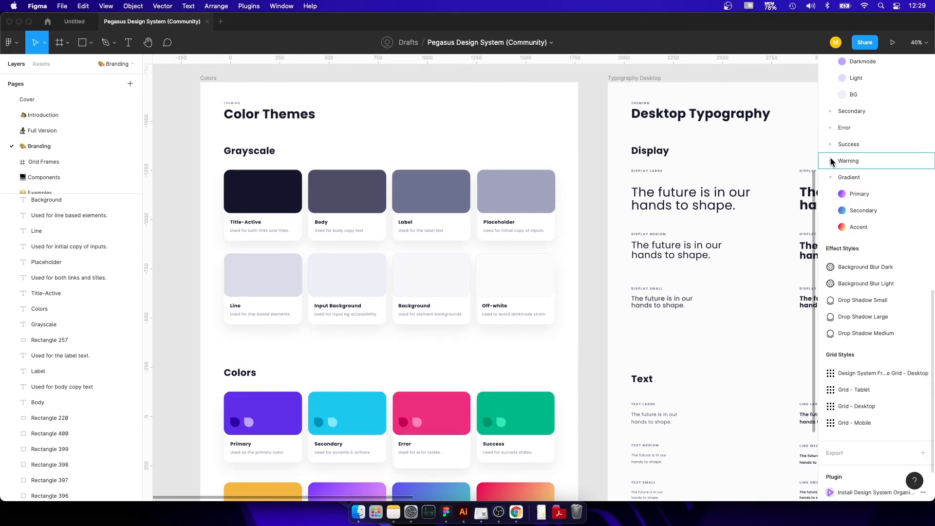
click(829, 161)
click(829, 144)
click(829, 128)
click(829, 111)
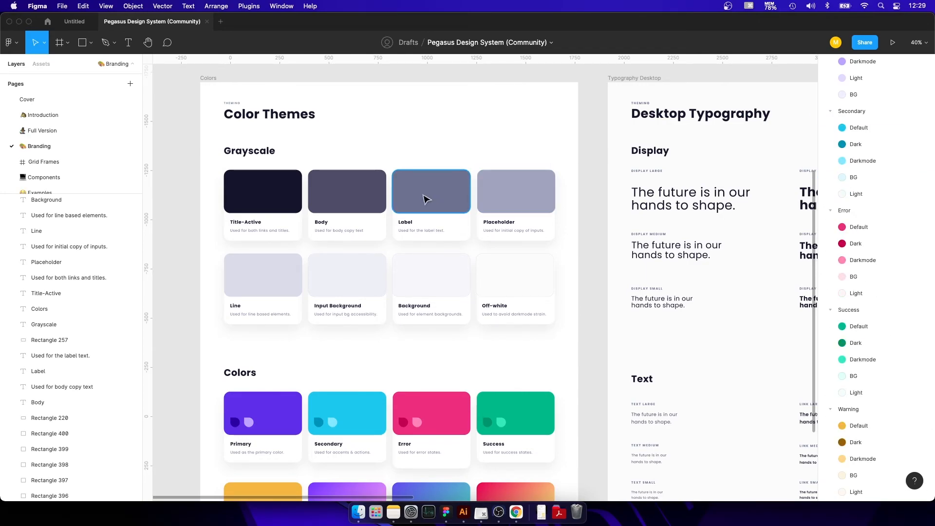
Look over the whole Branding page and enlarge the pages list enough to show the Examples page.
scroll(424, 200, down, 5)
scroll(448, 225, right, 2)
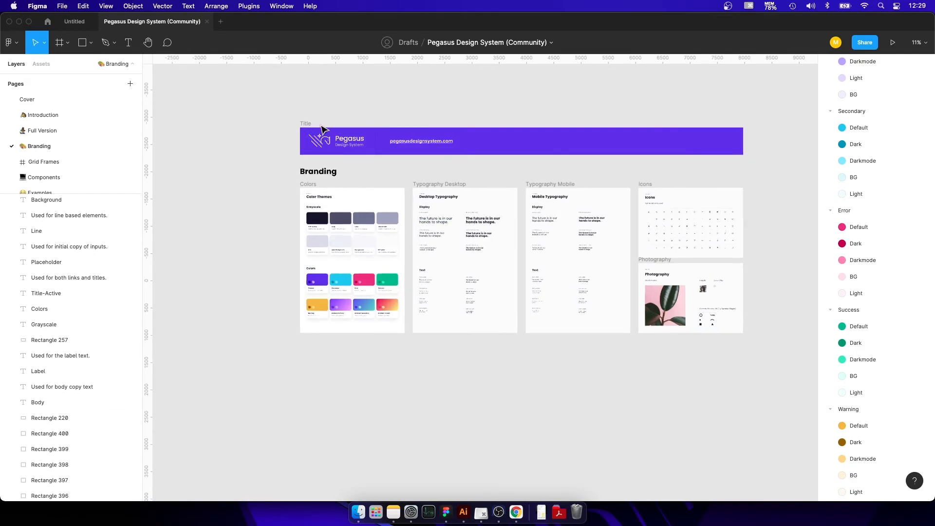
scroll(504, 175, up, 2)
drag(613, 277, 541, 267)
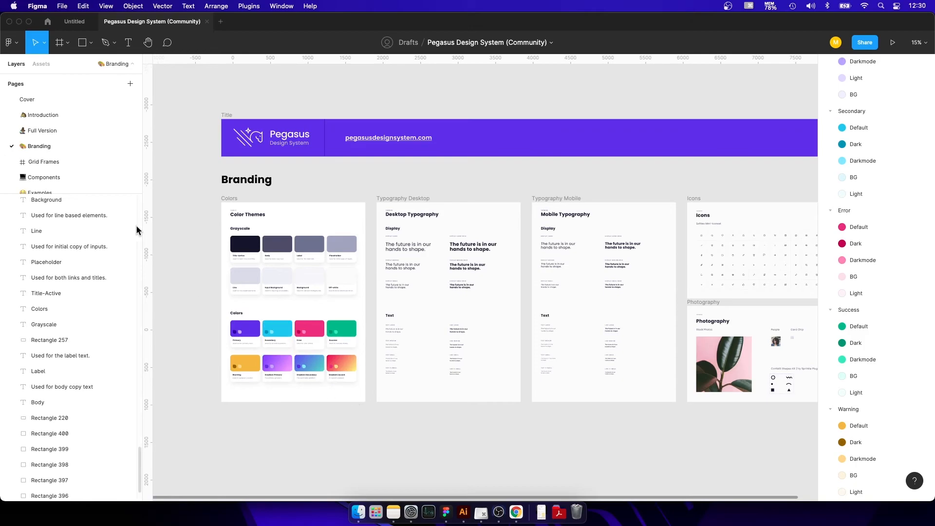
drag(113, 192, 107, 324)
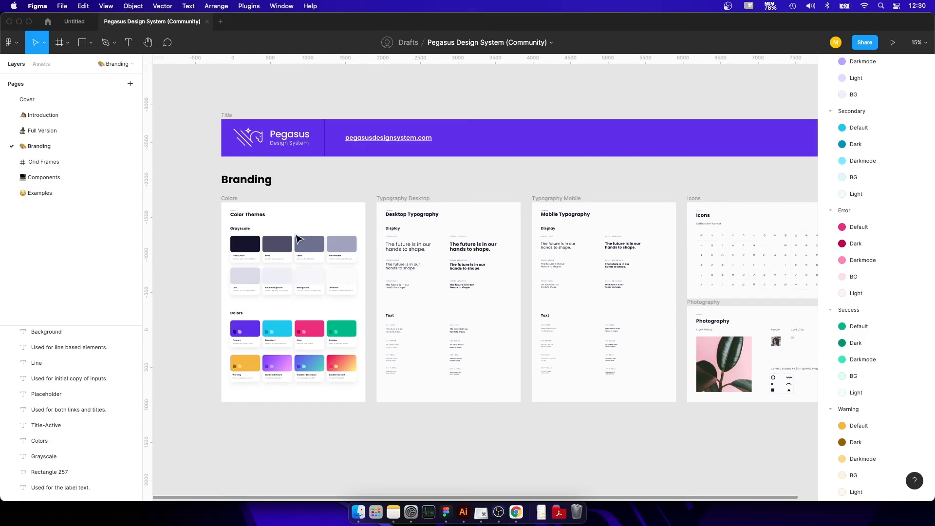
Inspect the Branding color cards, and switch to the Components page to examine its form and display boards.
scroll(423, 294, up, 10)
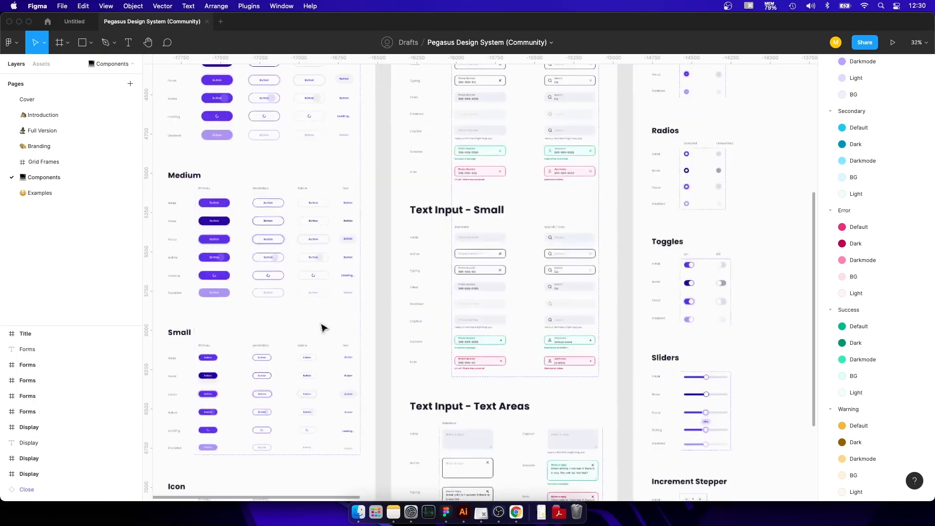
scroll(431, 307, up, 4)
scroll(550, 330, up, 6)
scroll(550, 330, up, 15)
scroll(550, 330, down, 20)
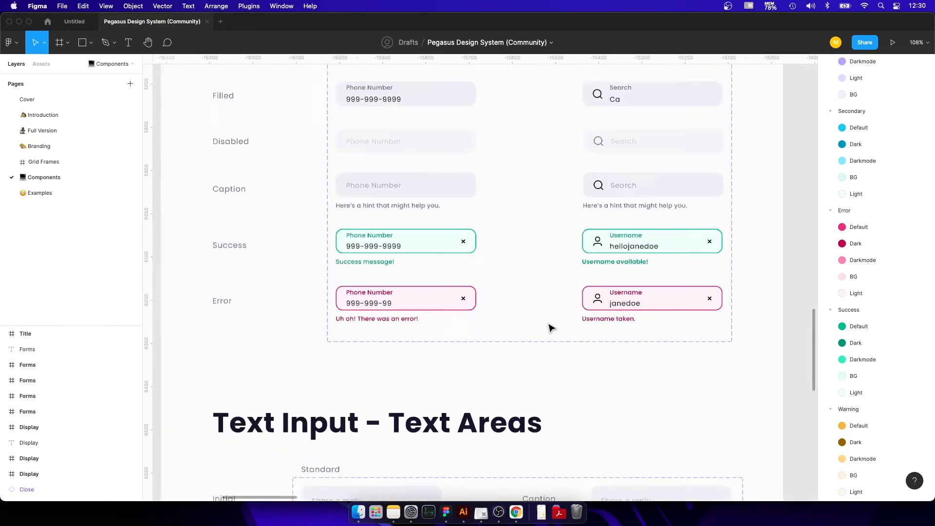
scroll(550, 329, down, 10)
drag(703, 249, 280, 378)
drag(643, 315, 190, 304)
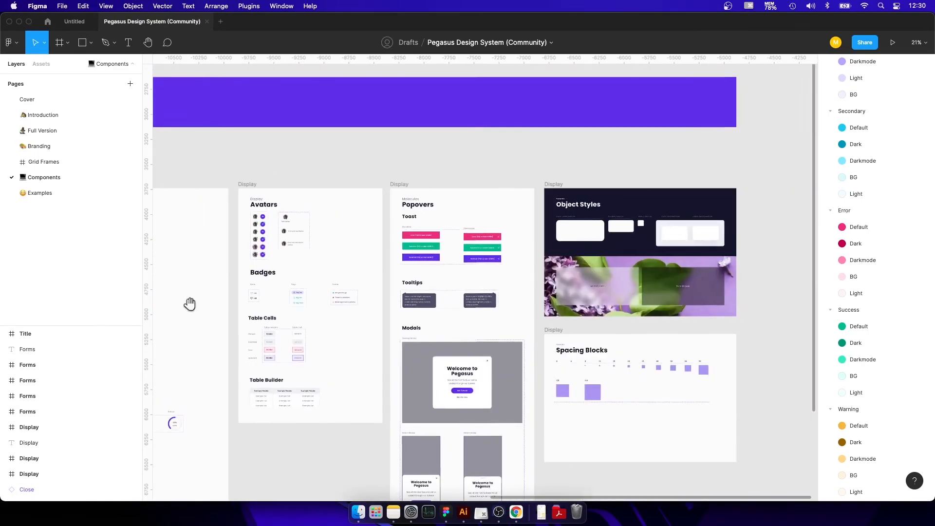
drag(383, 348, 318, 261)
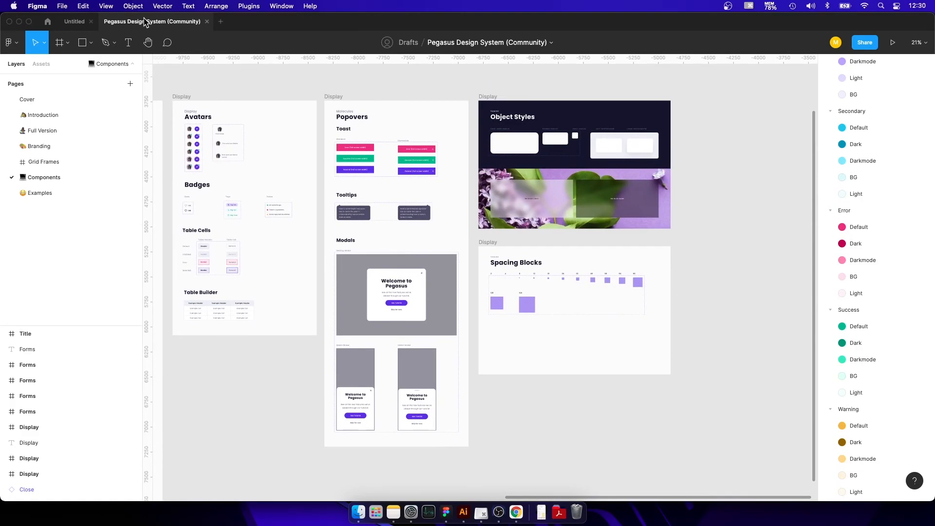
Return to the Community and search its files for "dark mode", browsing the results.
click(48, 22)
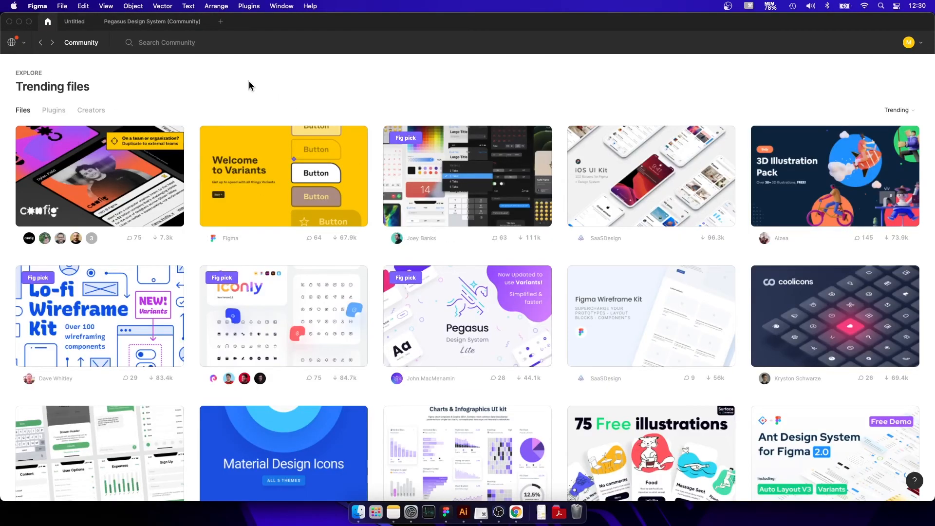
text(dark mode)
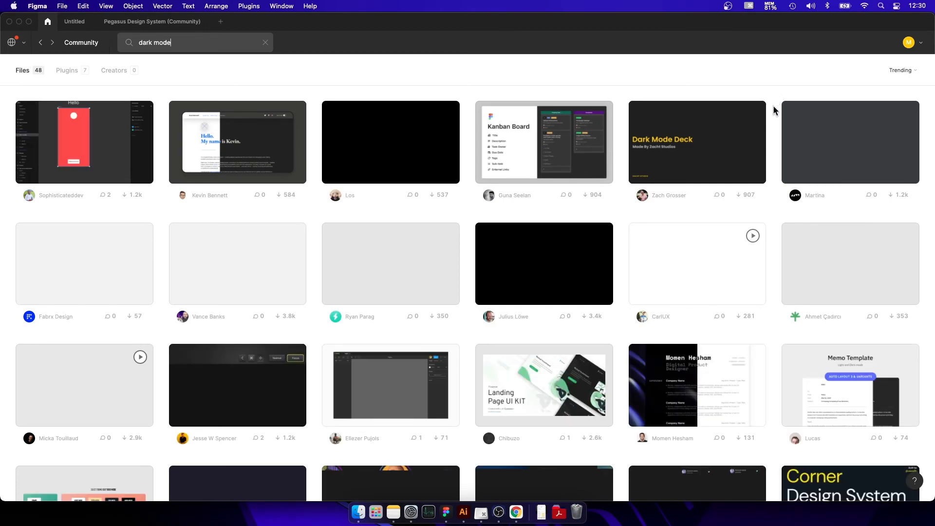
scroll(775, 110, down, 4)
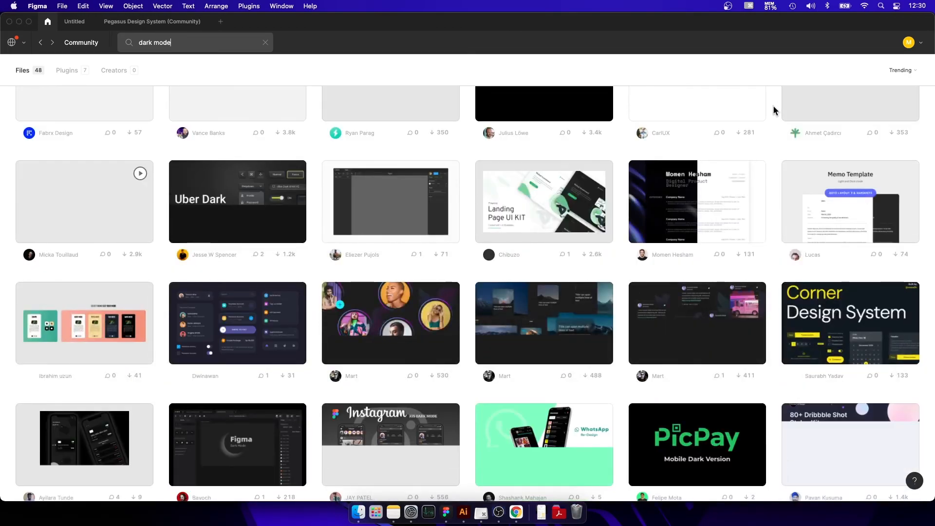
Browse the rest of the "dark mode" Community files, and return towards the start of the results.
scroll(774, 110, down, 6)
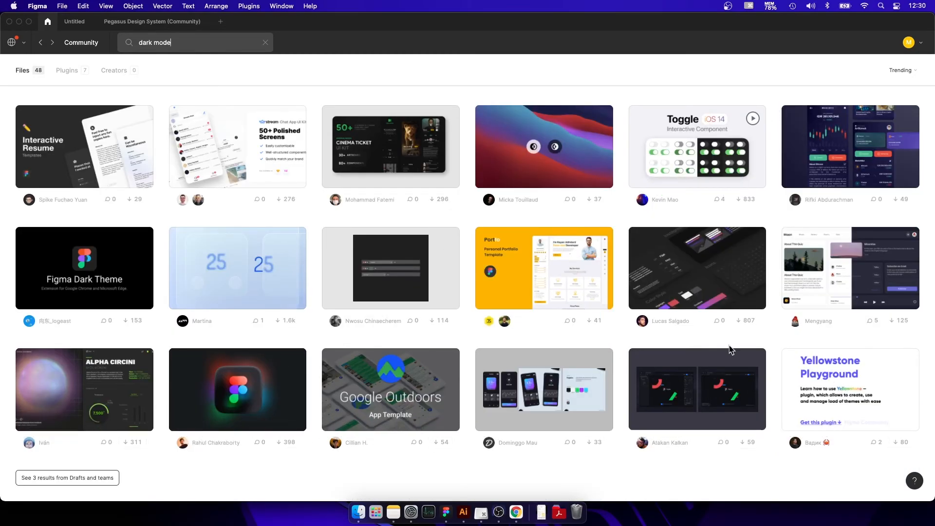
scroll(705, 340, up, 10)
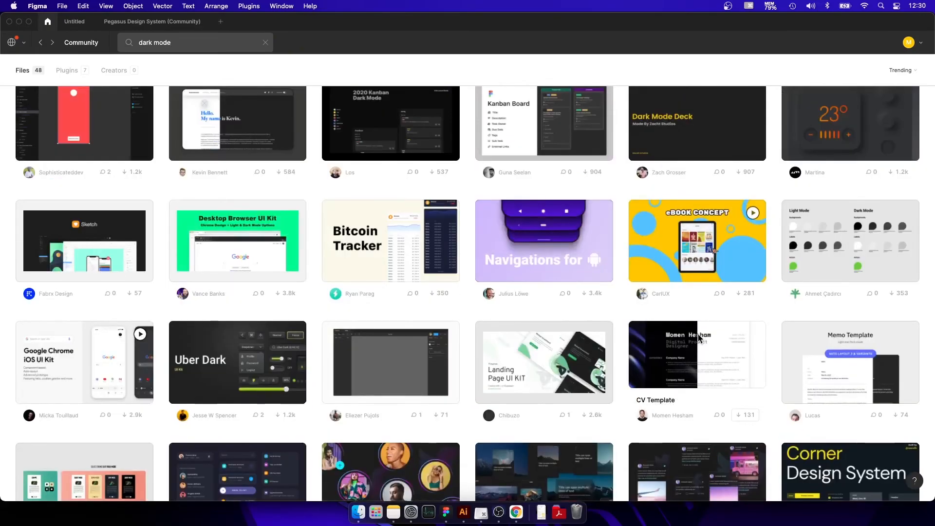
scroll(701, 336, up, 1)
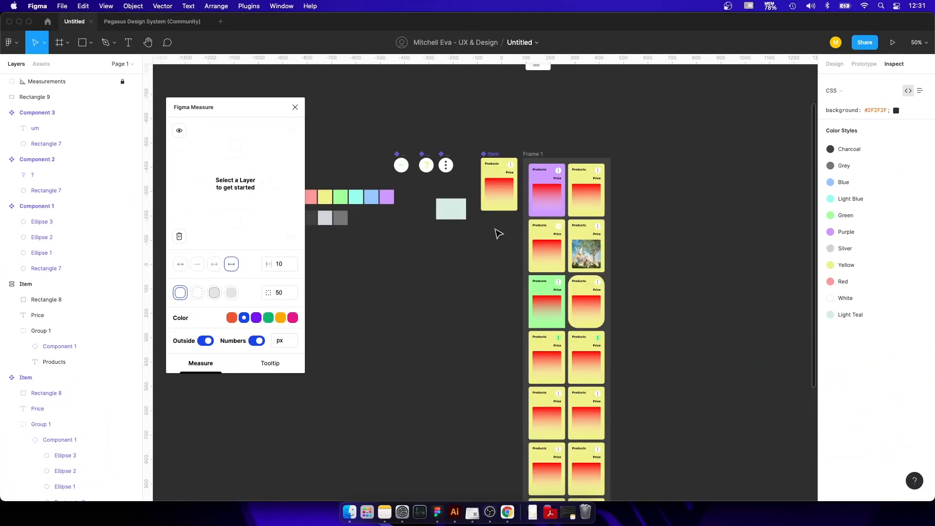
In the Untitled file, close Figma Measure, run the Font Fascia plugin, and expand its Inter Bold and Inter Regular entries.
scroll(501, 234, left, 3)
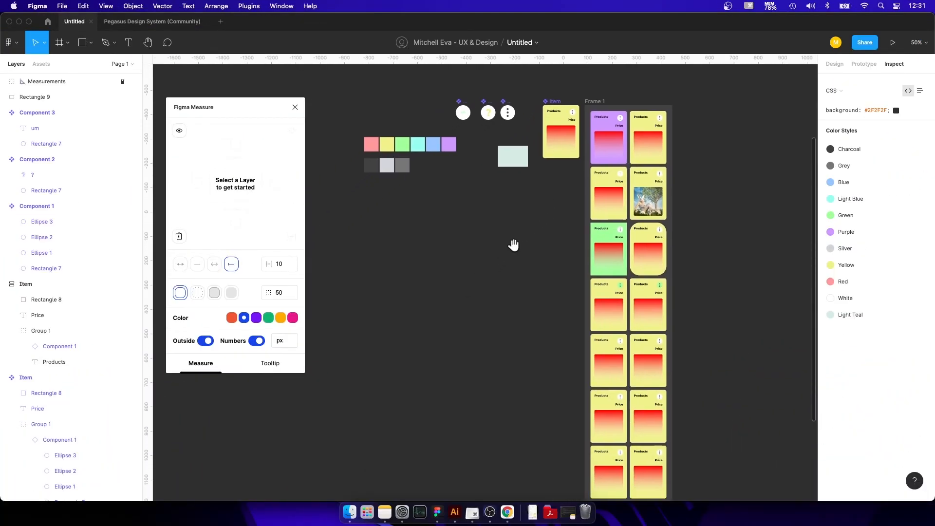
click(295, 107)
click(251, 6)
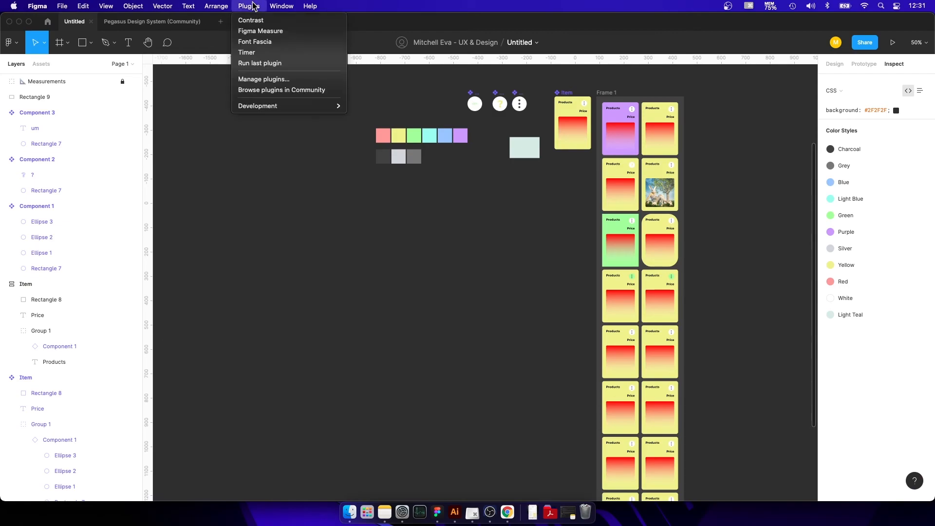
click(255, 42)
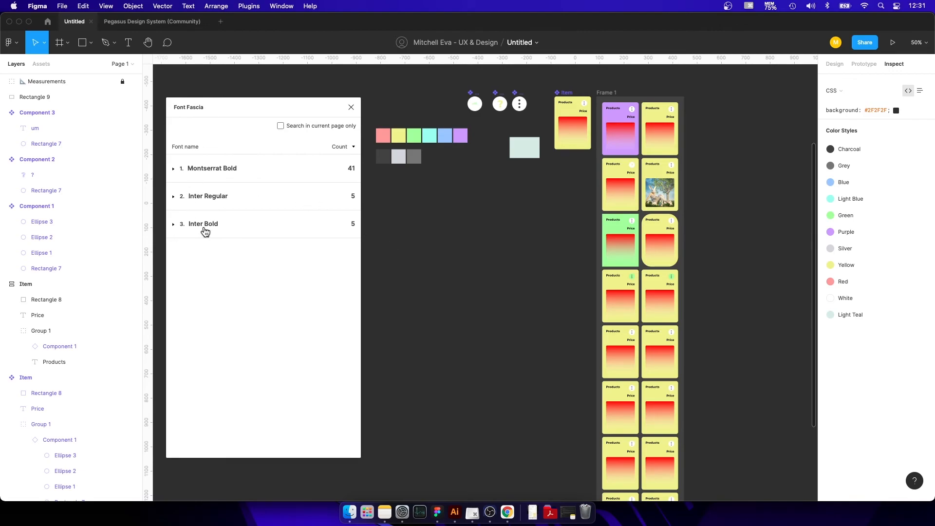
click(194, 228)
click(197, 203)
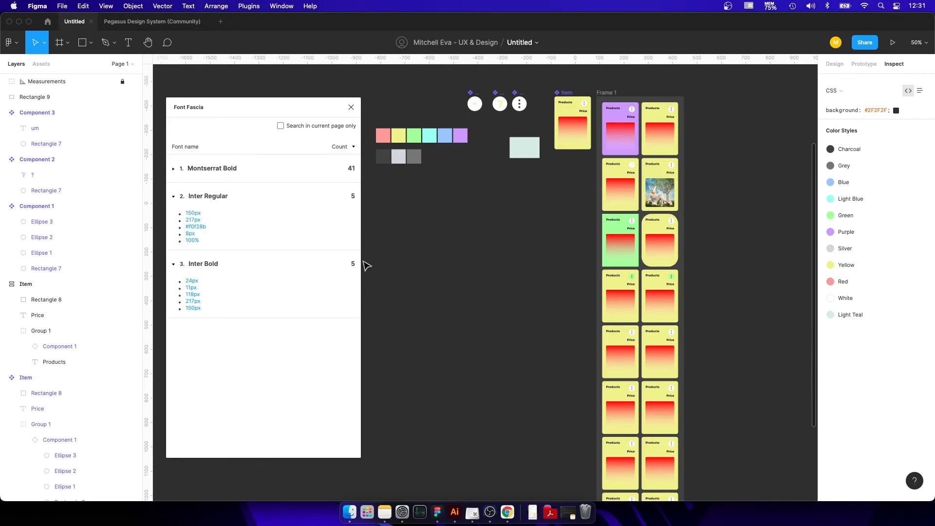
Locate the 150px Inter Regular text on the canvas through Font Fascia, and collapse the Inter Regular and Inter Bold entries.
scroll(430, 341, up, 5)
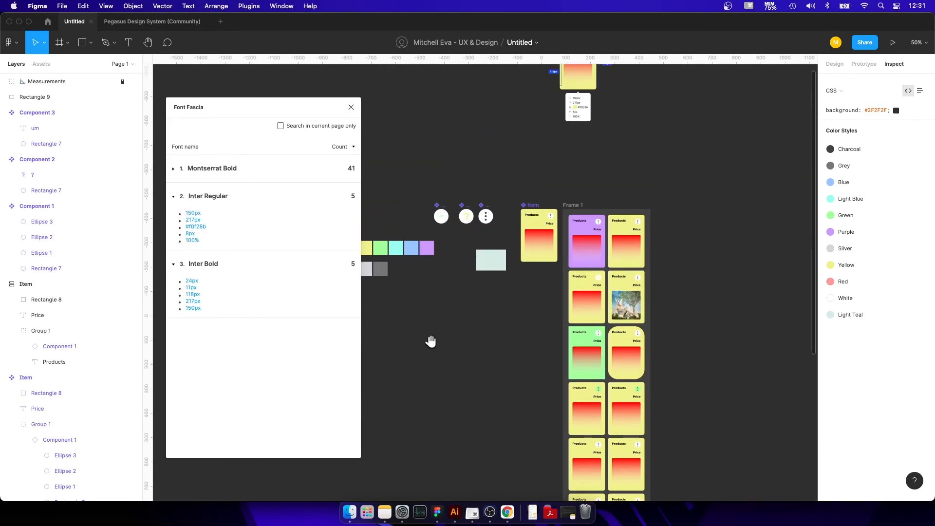
click(193, 213)
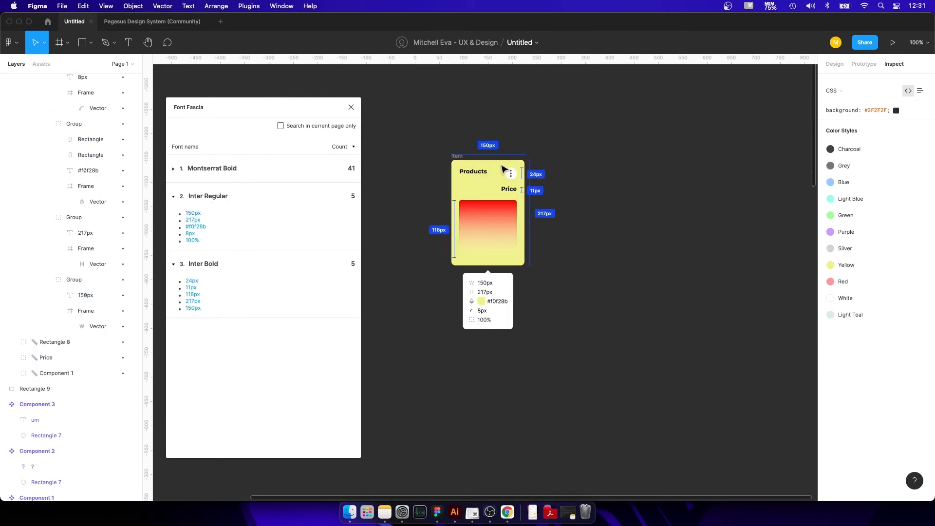
scroll(502, 167, down, 10)
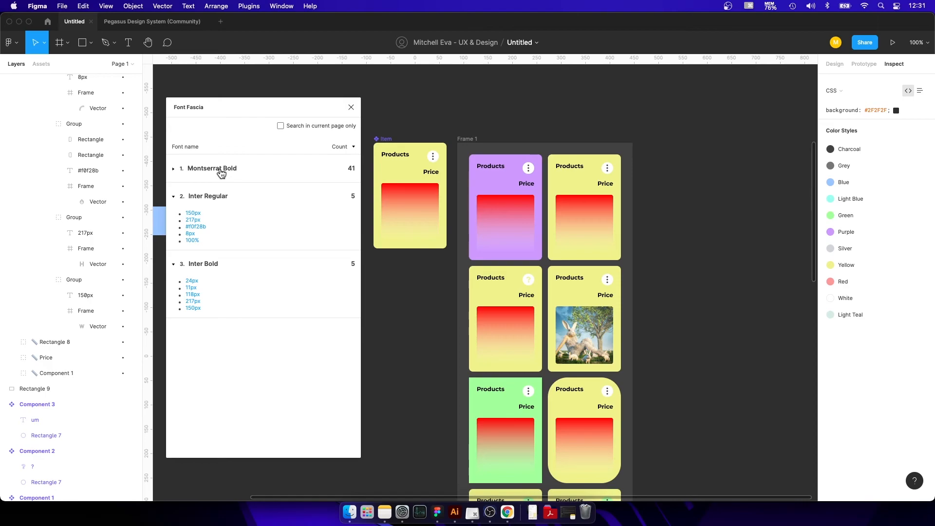
click(215, 196)
click(211, 224)
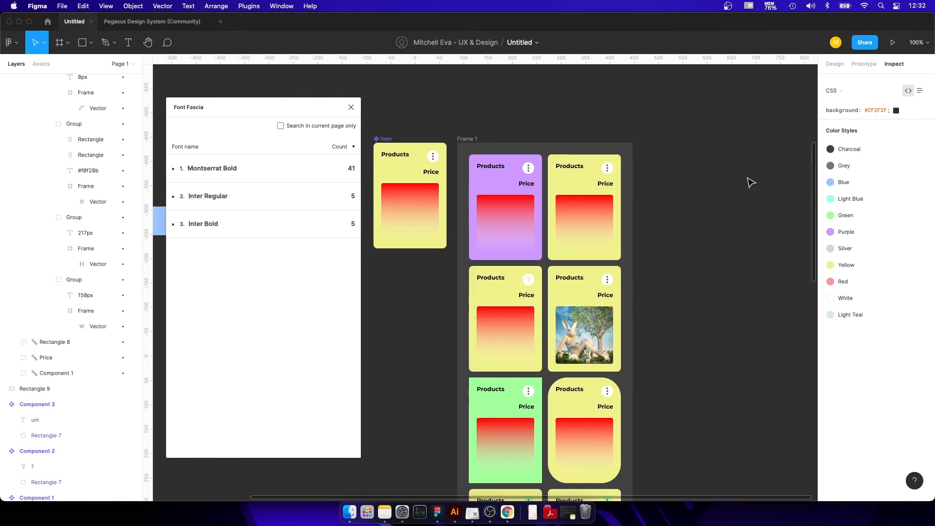
Look through the product cards in Frame 1 alongside the Font Fascia font list.
scroll(751, 183, down, 5)
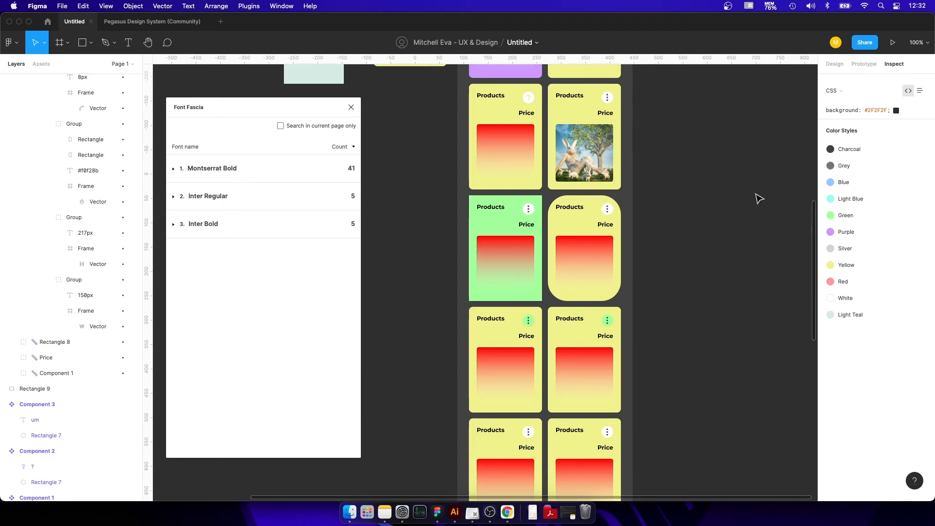
scroll(758, 199, down, 3)
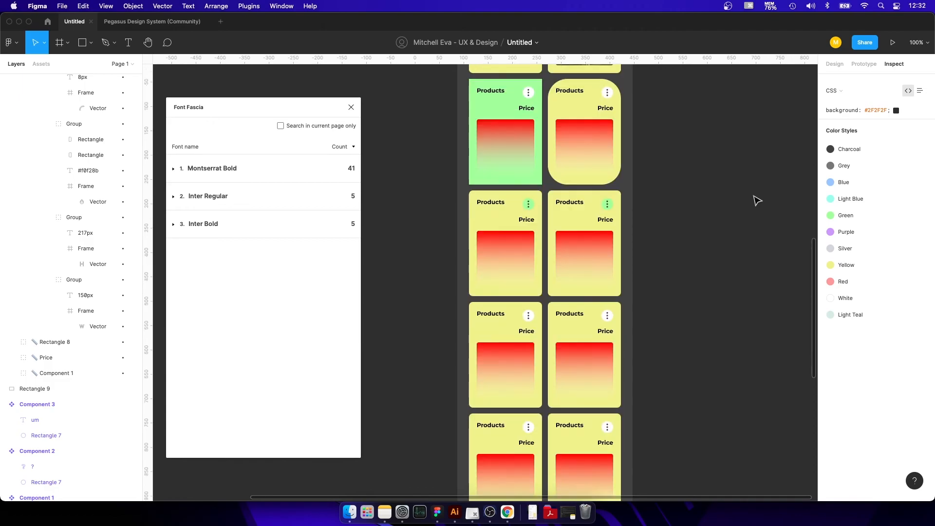
scroll(757, 199, down, 2)
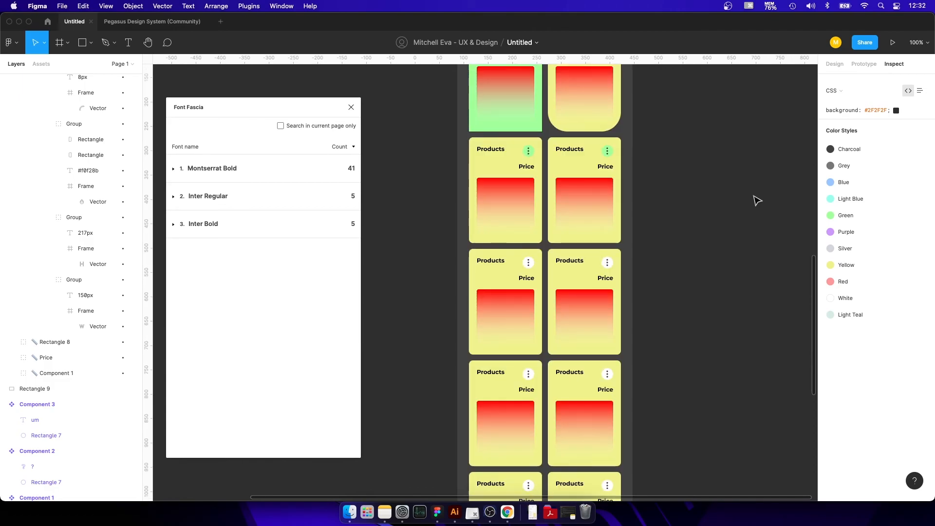
scroll(757, 200, down, 2)
scroll(757, 200, down, 5)
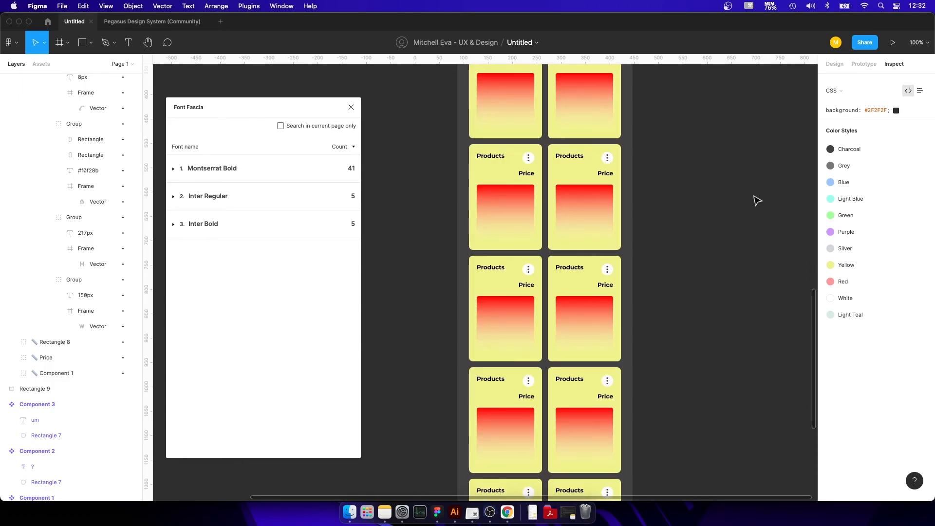
scroll(757, 200, up, 3)
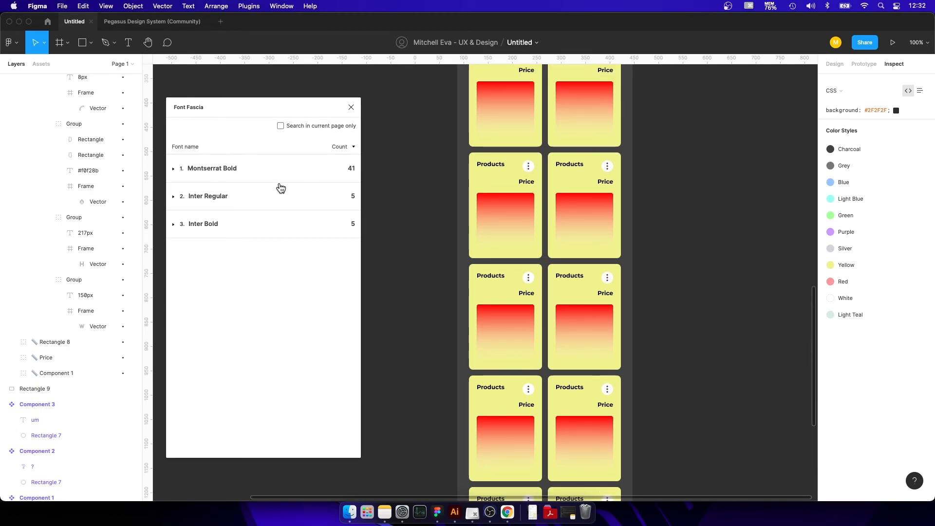
Select everything on the page and show the full list of selection colors in the design properties.
scroll(640, 231, down, 10)
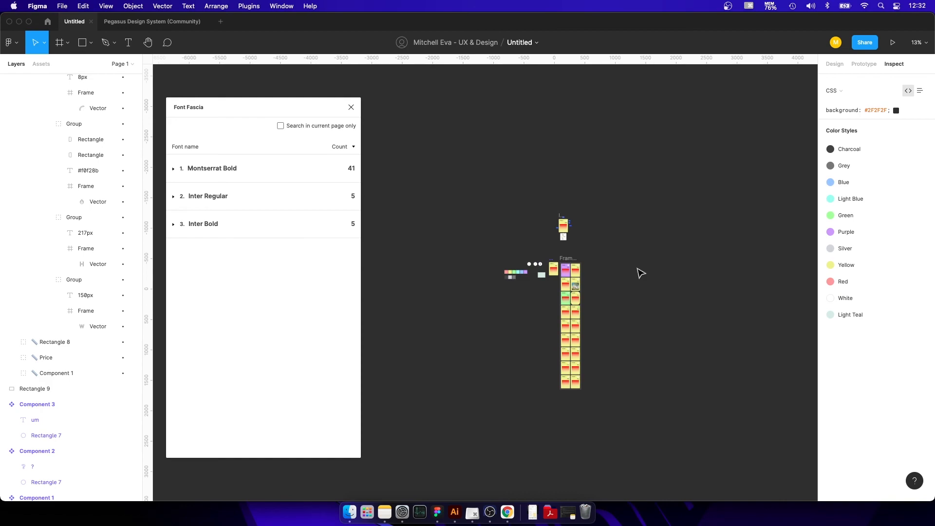
key(super+a)
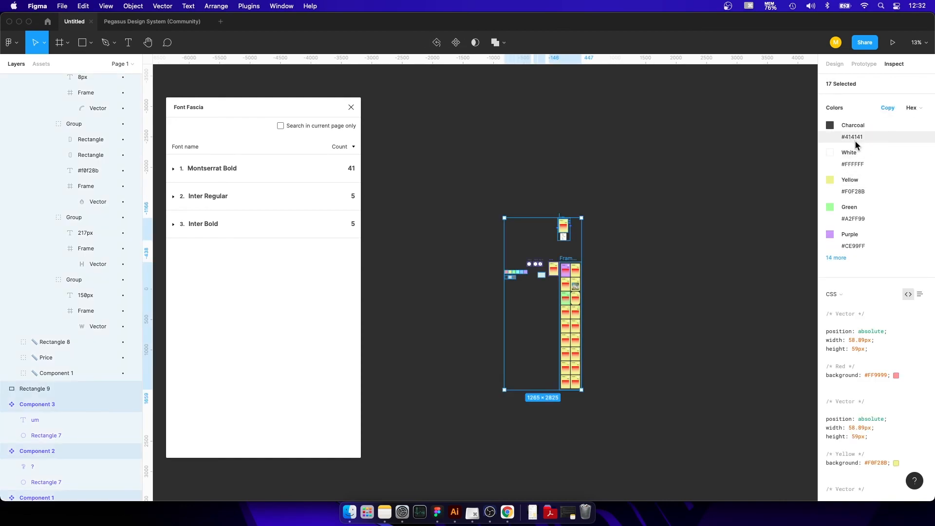
click(833, 64)
scroll(867, 341, down, 3)
scroll(862, 377, down, 1)
click(846, 437)
scroll(854, 353, down, 3)
scroll(555, 351, up, 1)
scroll(556, 351, up, 5)
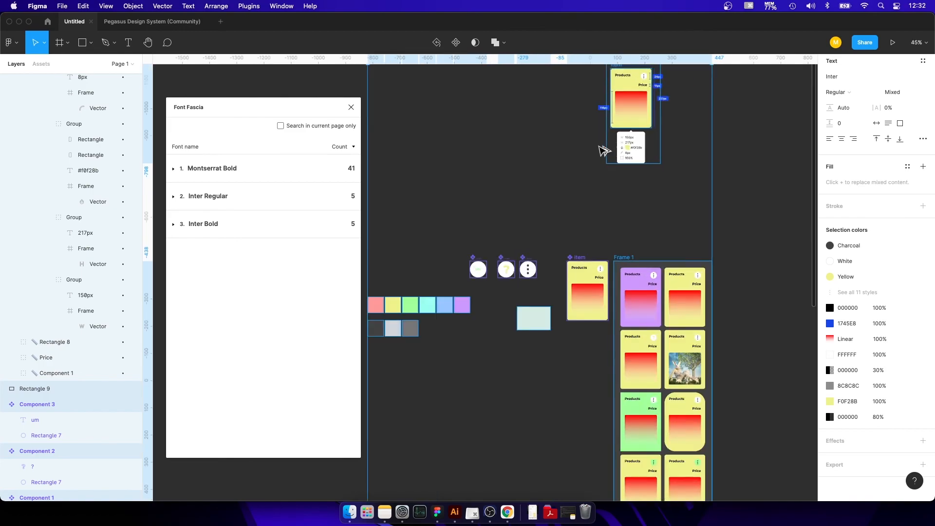
Try detaching the Yellow style in the selection colors after examining the measured card, and undo the detachment.
scroll(585, 229, up, 3)
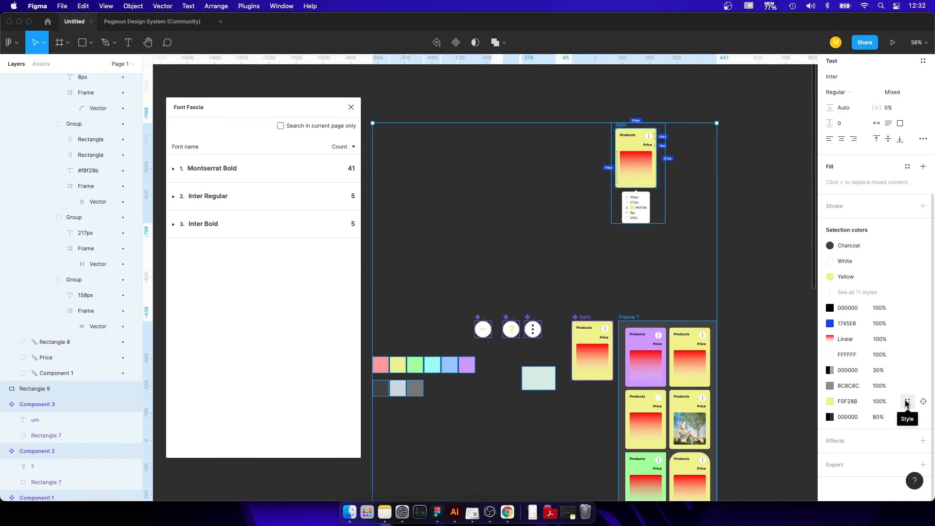
scroll(641, 157, up, 10)
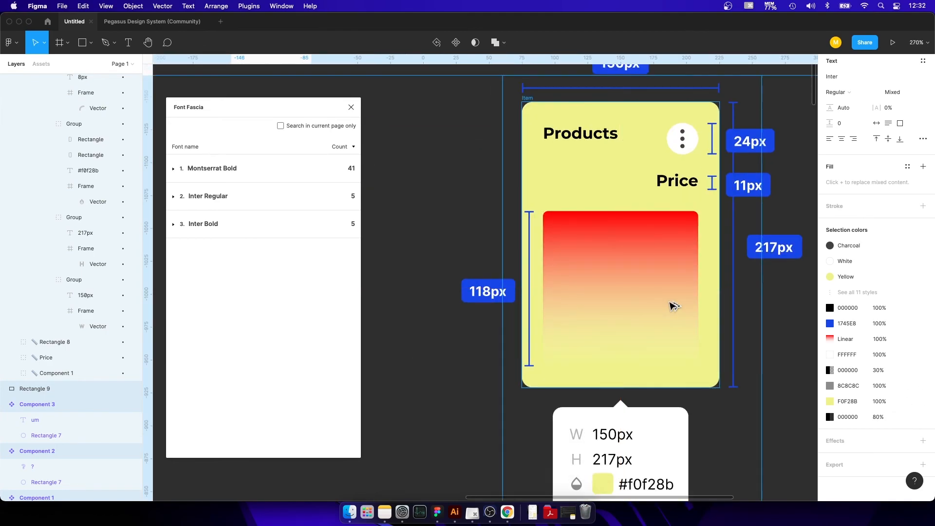
scroll(603, 382, down, 2)
scroll(603, 382, up, 1)
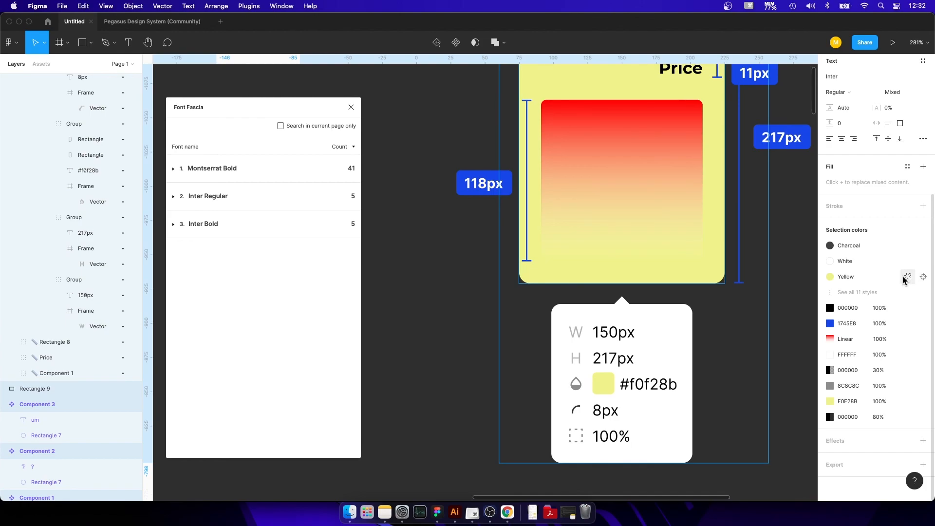
click(907, 277)
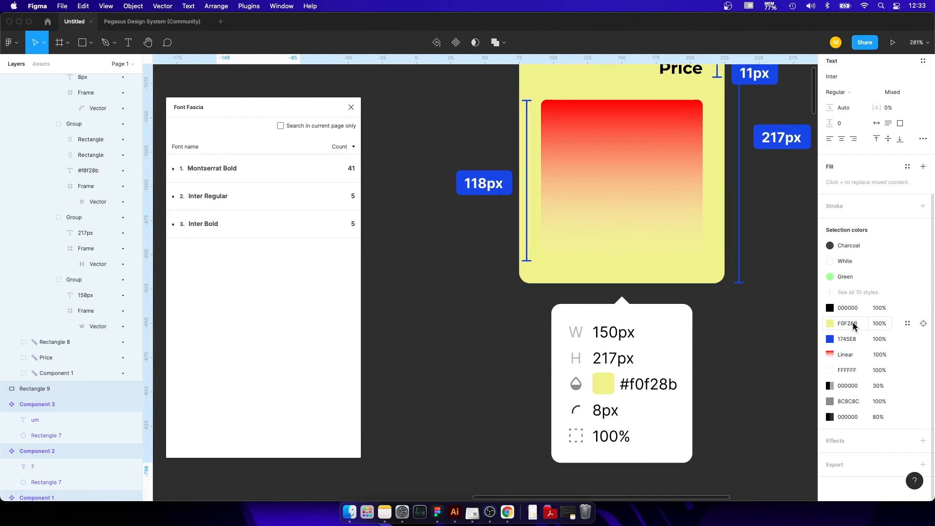
key(super+z)
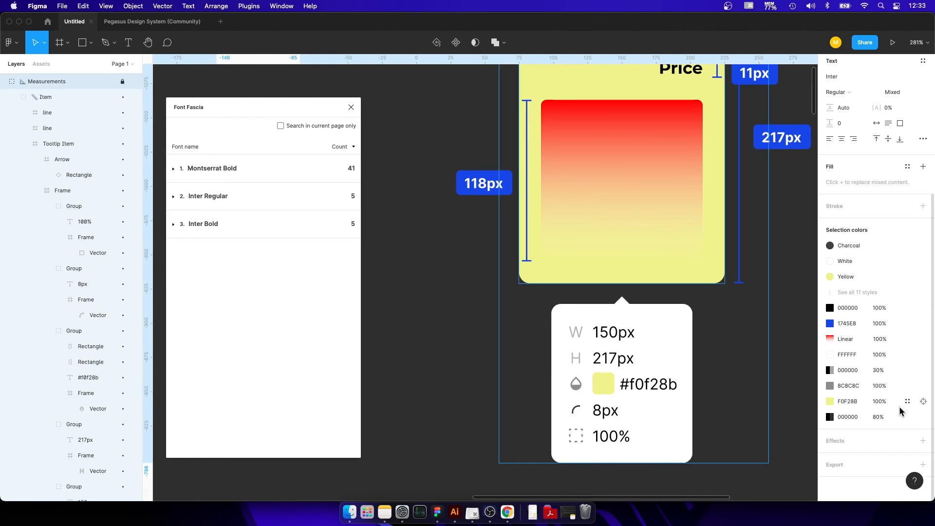
Apply the Yellow color style to the loose F0F28B selection color and the Grey style to 8C8C8C.
click(907, 401)
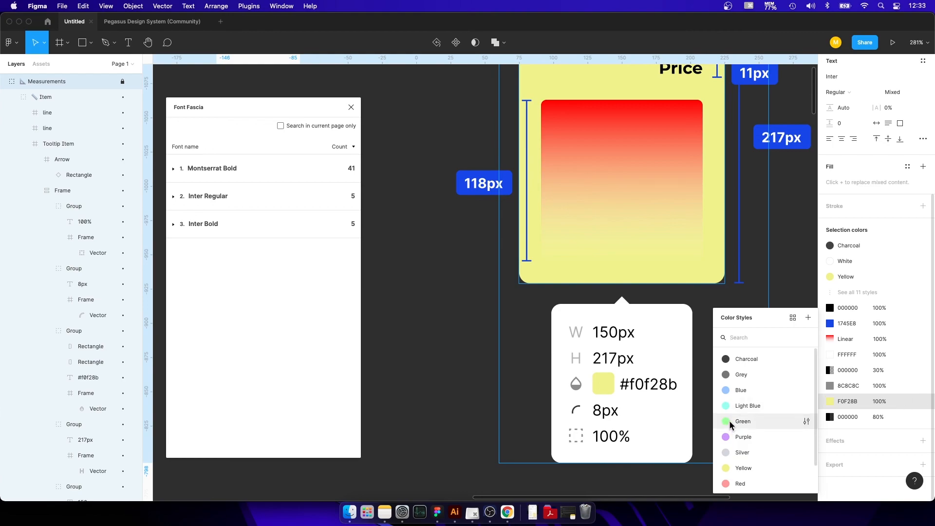
click(744, 468)
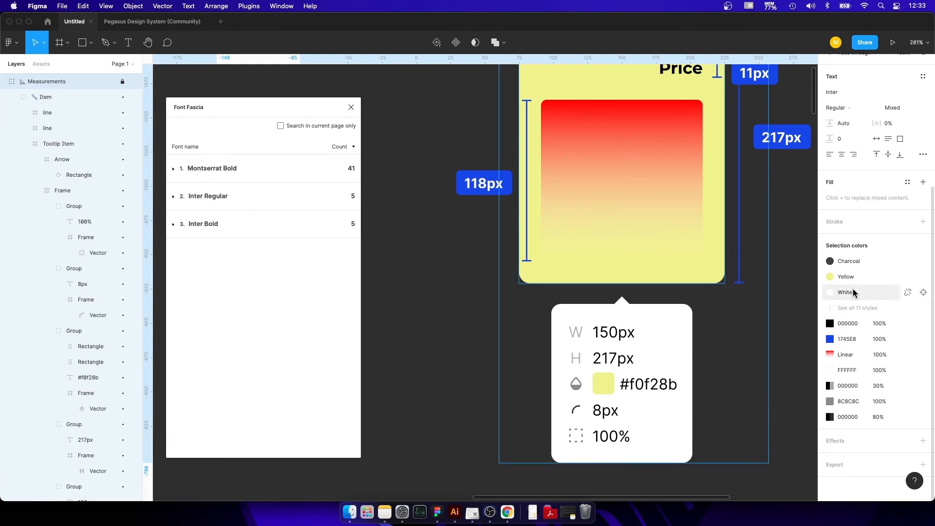
click(856, 307)
scroll(860, 341, down, 3)
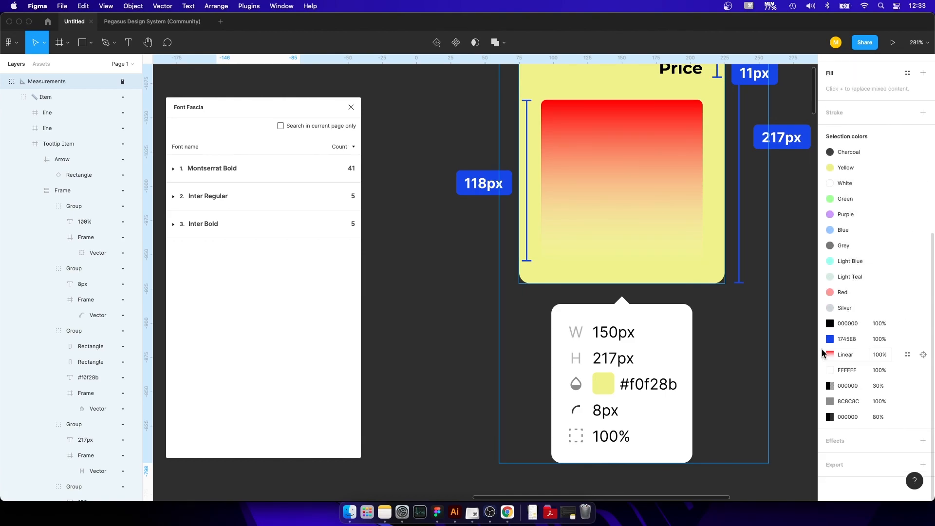
click(908, 402)
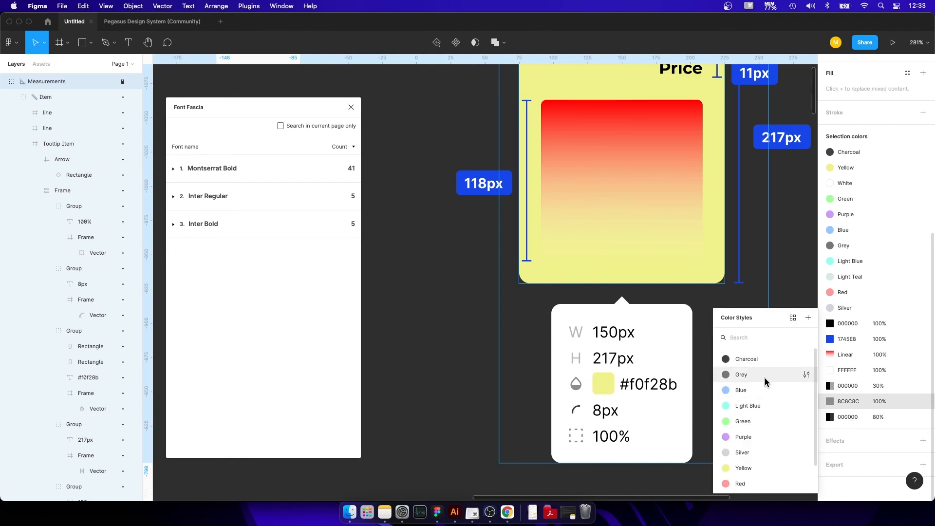
click(748, 375)
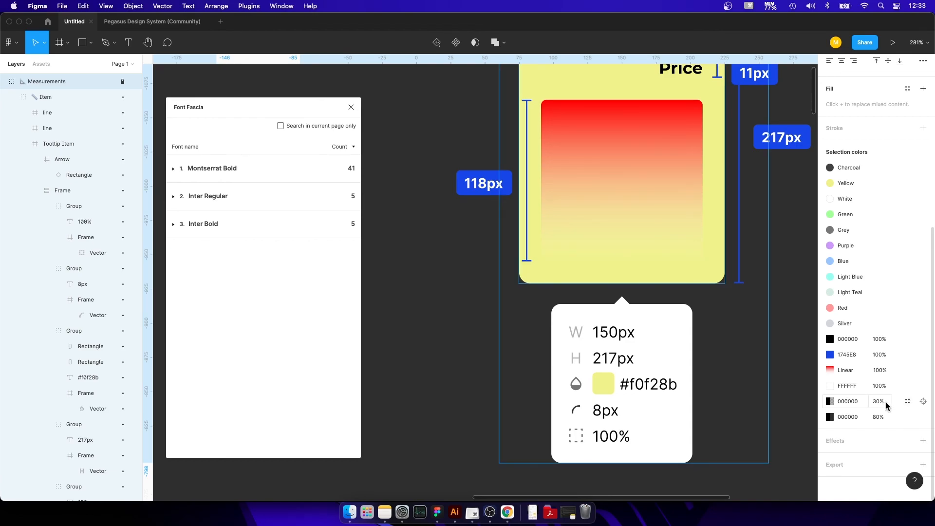
click(908, 401)
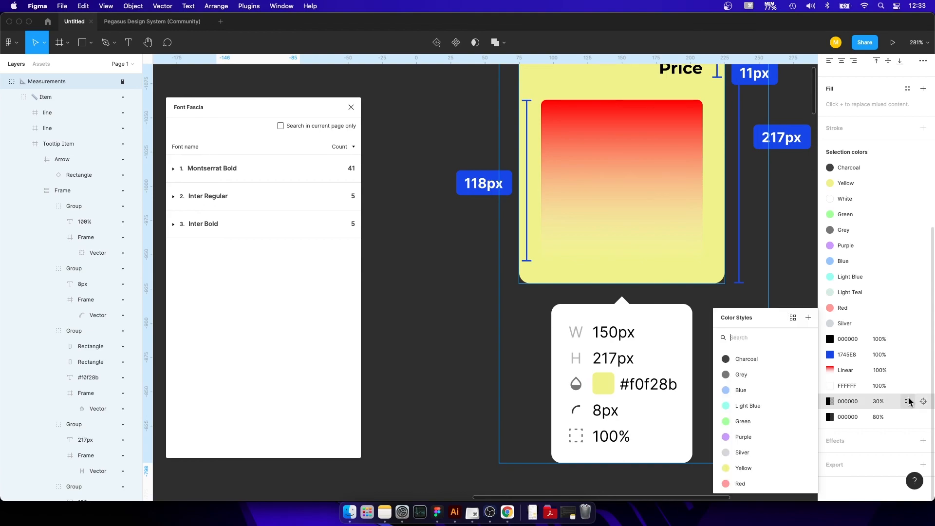
click(809, 318)
text(Black #)
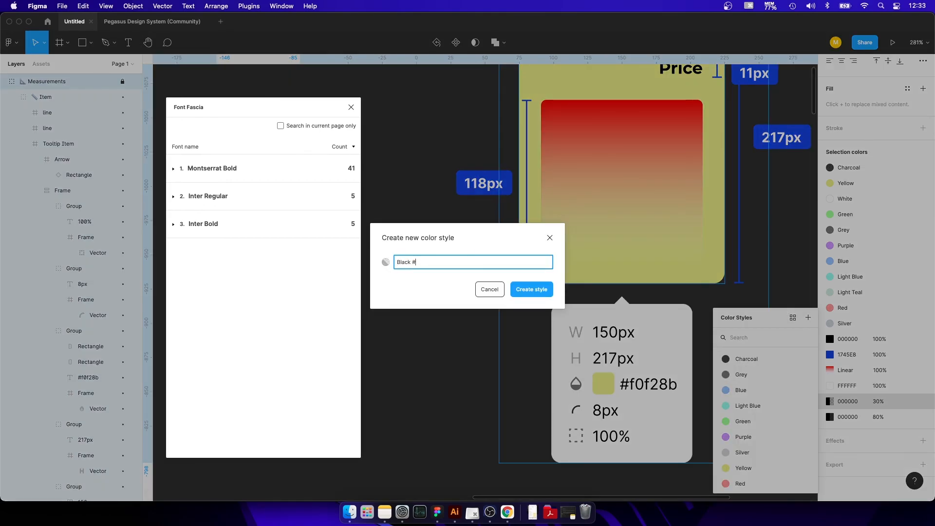
key(BackSpace)
text(@30%)
key(Return)
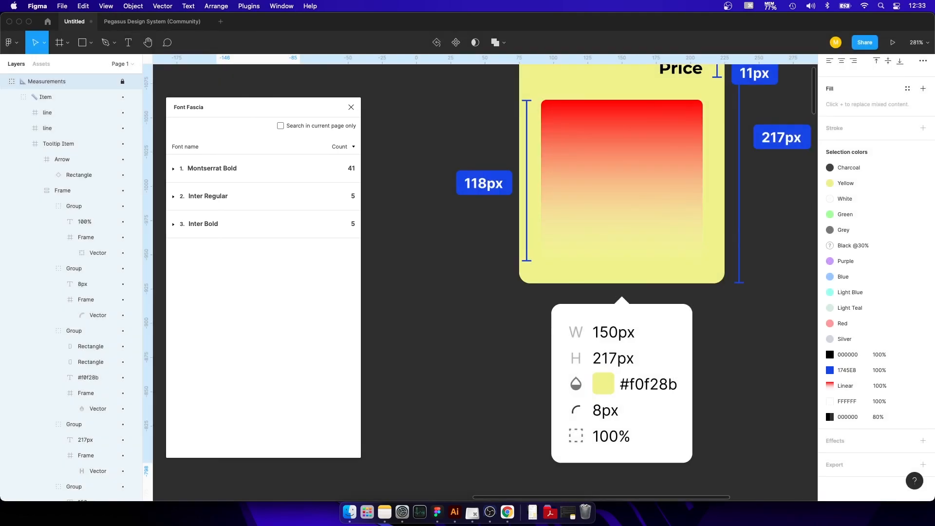
scroll(534, 280, down, 8)
scroll(541, 280, down, 10)
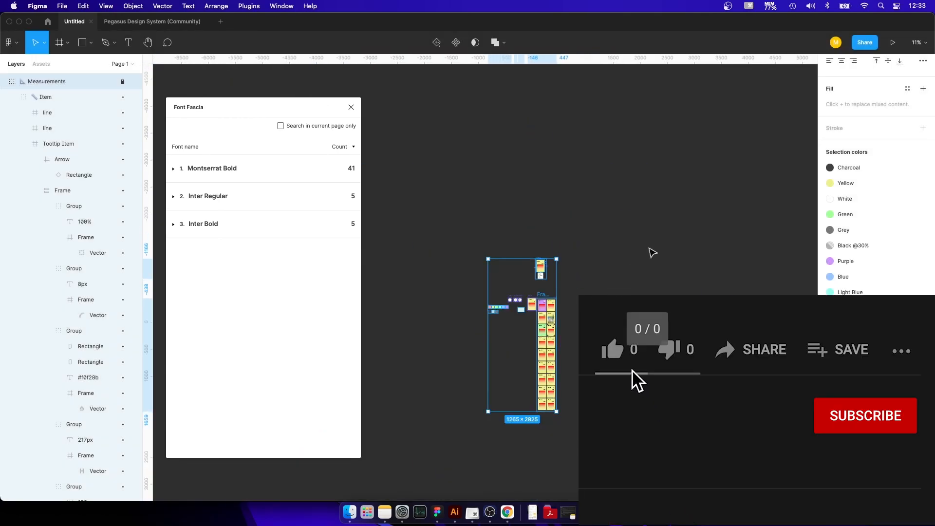